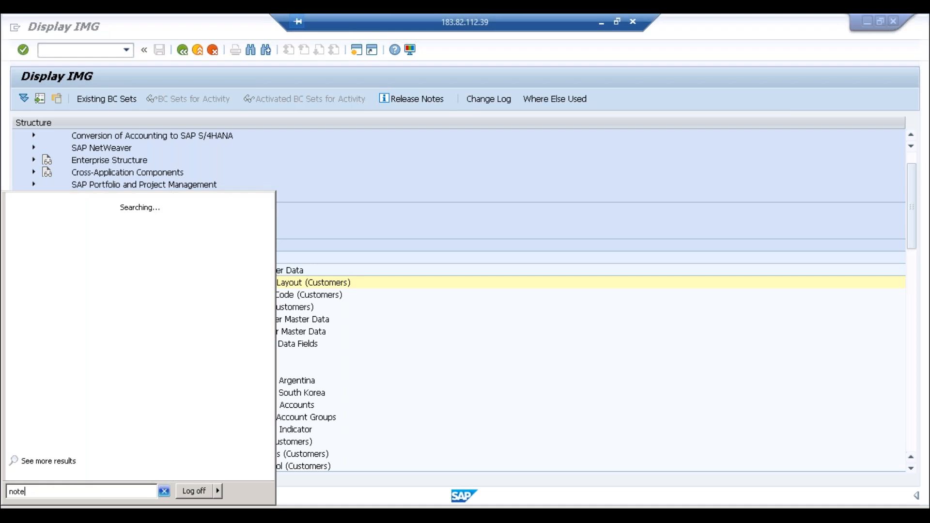
# Step: Launch Notepad and type the heading 'Customer/ Vendor:'
pyautogui.write('pad')
pyautogui.press('Return')
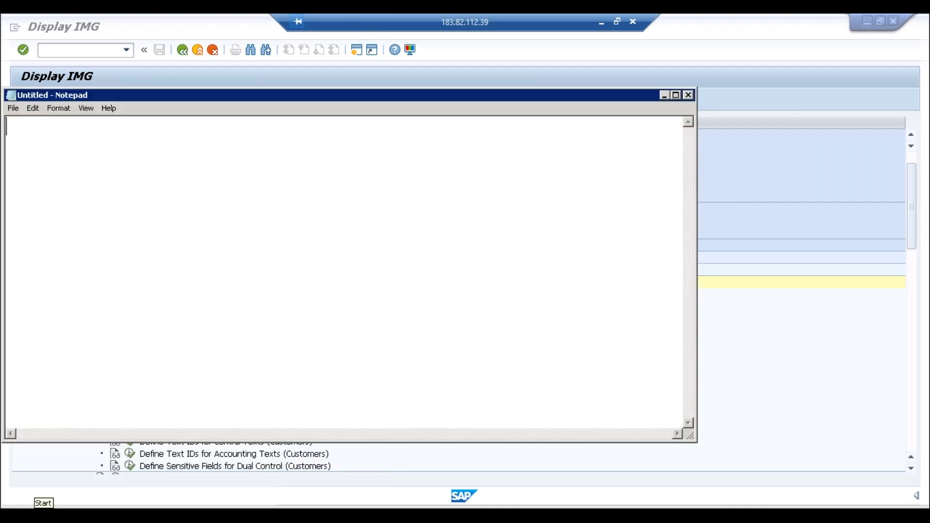
pyautogui.write('Custo')
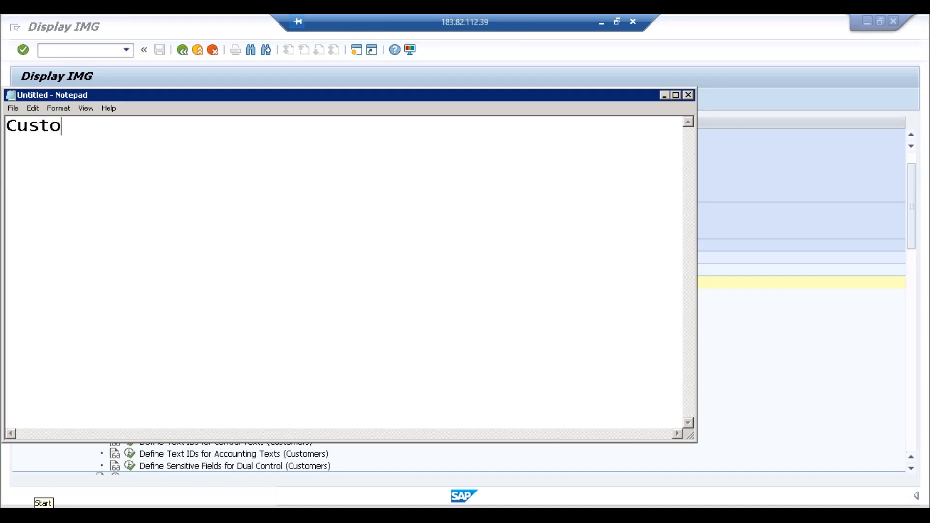
pyautogui.write('mer/ ')
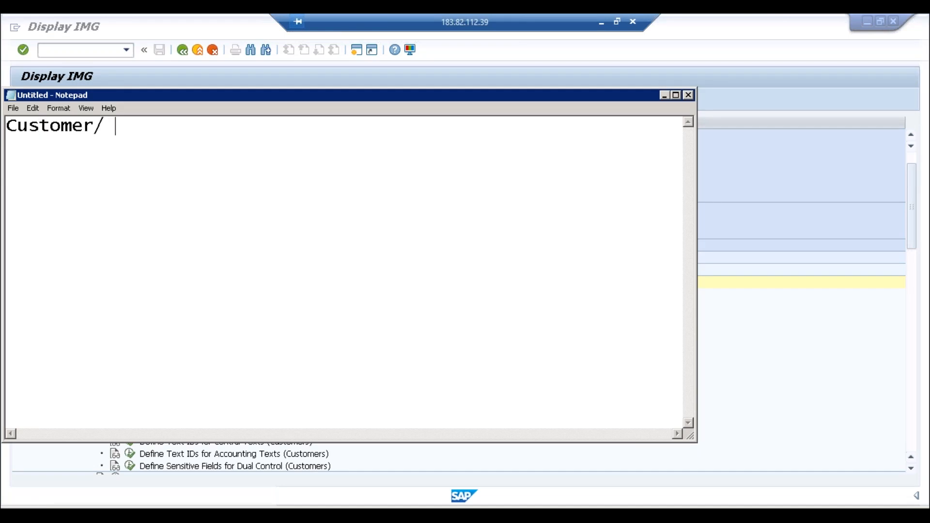
pyautogui.write('Vendor')
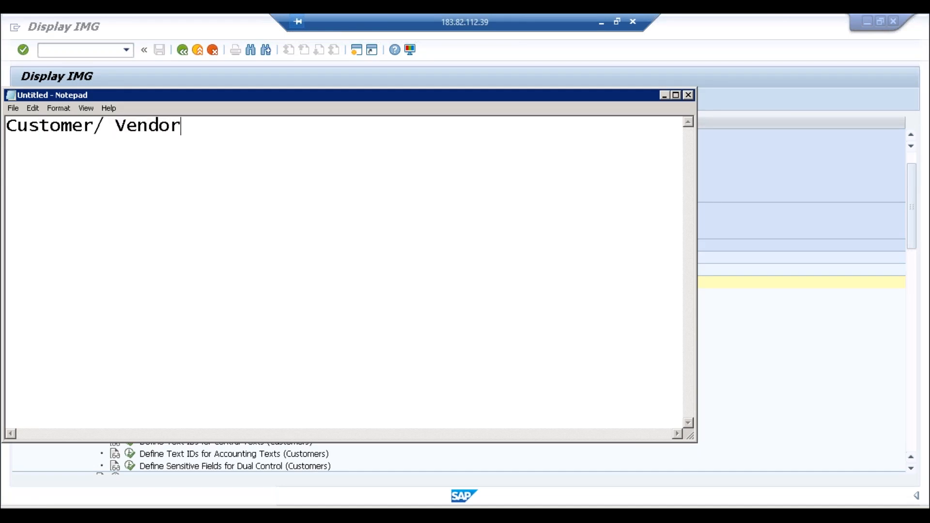
pyautogui.write(':')
pyautogui.press('Return')
# Step: Add the lines 'ECC: FD01/ XD01' and '3 segments:', then start a first item '1.'
pyautogui.write('ECC:')
pyautogui.write('FD01')
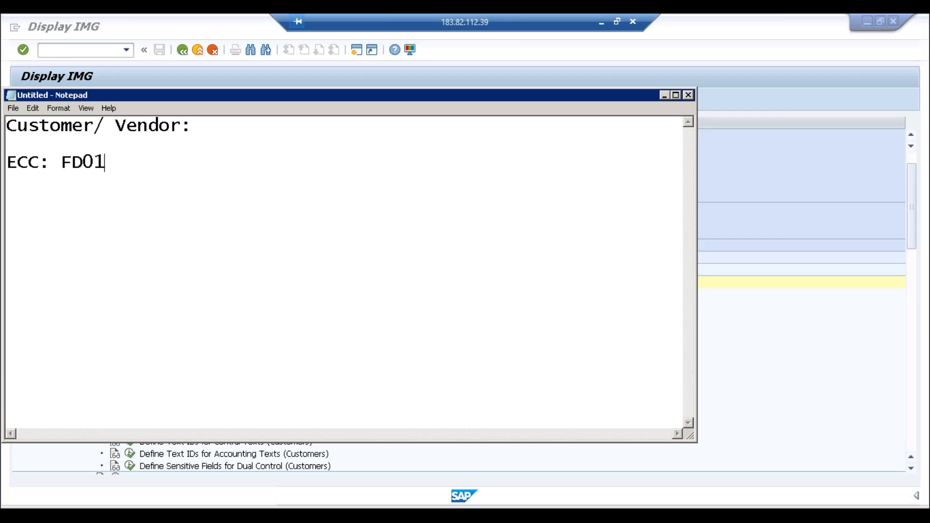
pyautogui.write('/ XD01')
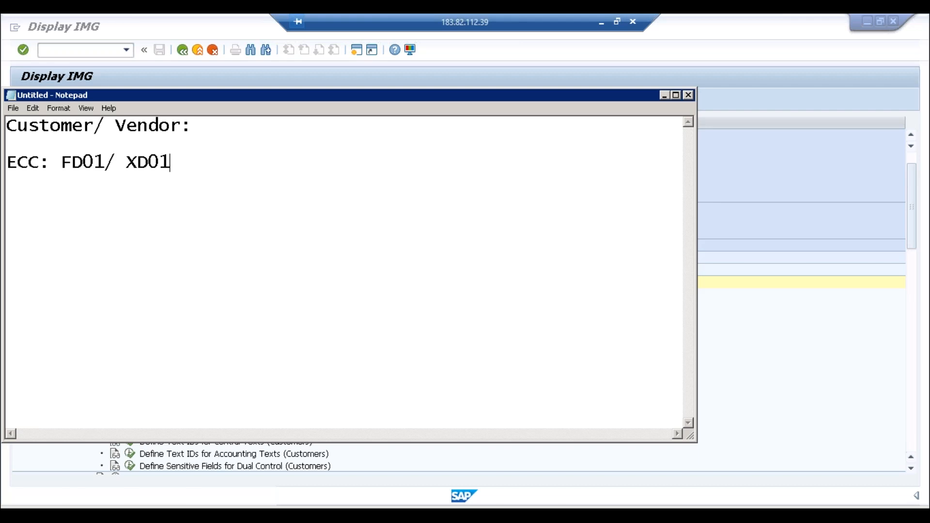
pyautogui.press('Return')
pyautogui.press('Return')
pyautogui.write('3 segments:')
pyautogui.press('Return')
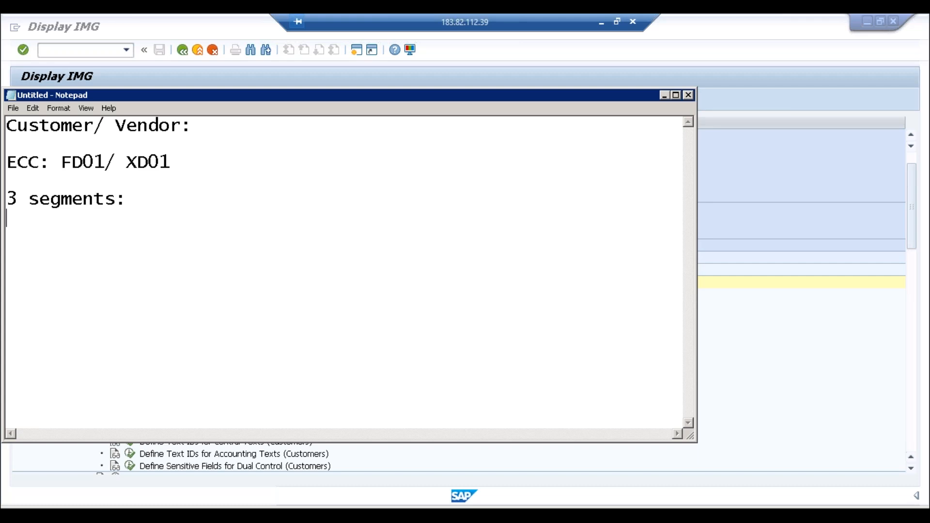
pyautogui.write('1.')
# Step: Delete the unfinished '1.' item and put the caret after FD01 on the ECC line
pyautogui.press('BackSpace')
pyautogui.press('BackSpace')
pyautogui.press('BackSpace')
pyautogui.press('BackSpace')
pyautogui.click(178, 168)
pyautogui.click(106, 163)
# Step: In the New Entries SAP window, run /nfd01 to reach business partner creation
pyautogui.click(198, 514)
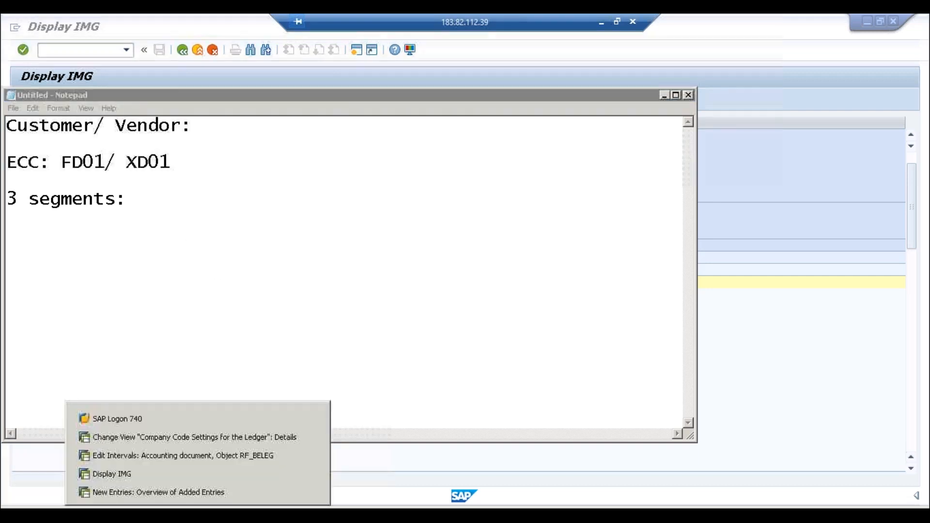
pyautogui.click(184, 489)
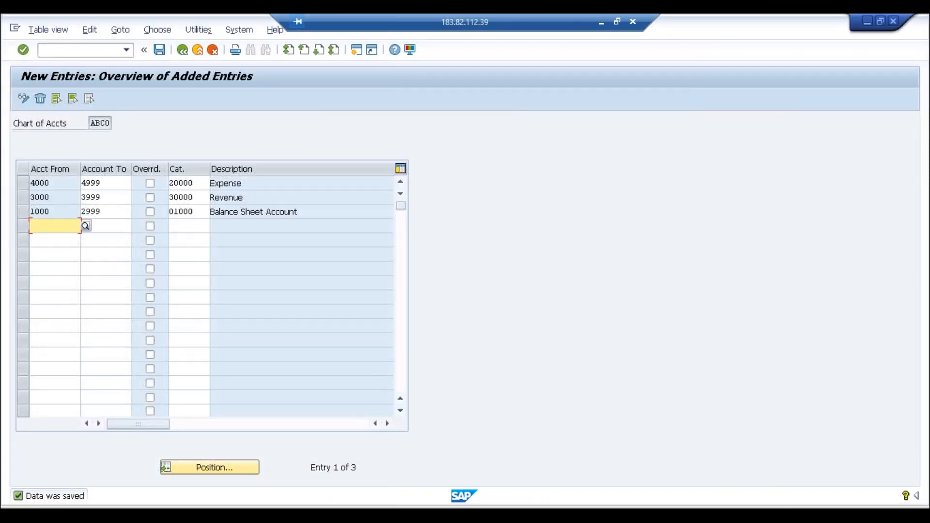
pyautogui.click(99, 51)
pyautogui.write('/')
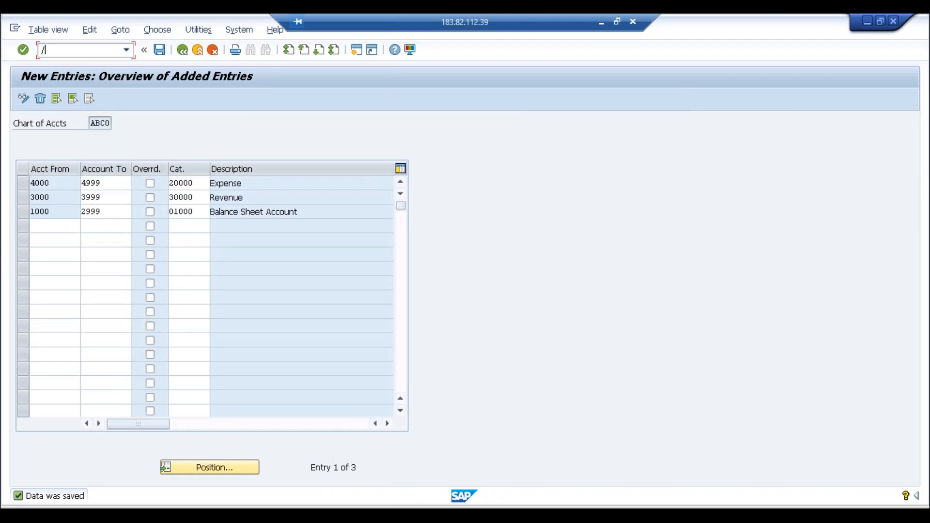
pyautogui.write('nfd01')
pyautogui.press('Return')
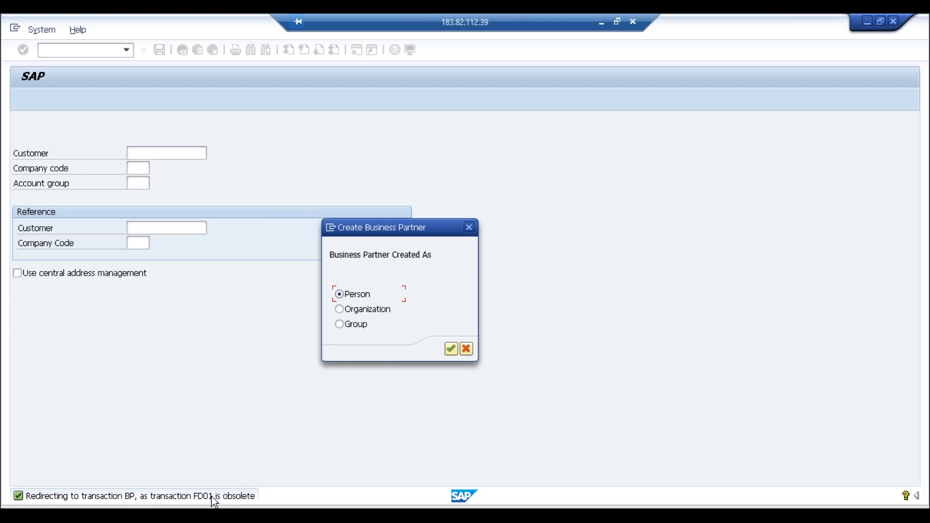
# Step: Add an 'ECC:' section with lines 'Customers - FI/ SD' and 'Business Partners: CRM/ FSCM'
pyautogui.click(181, 509)
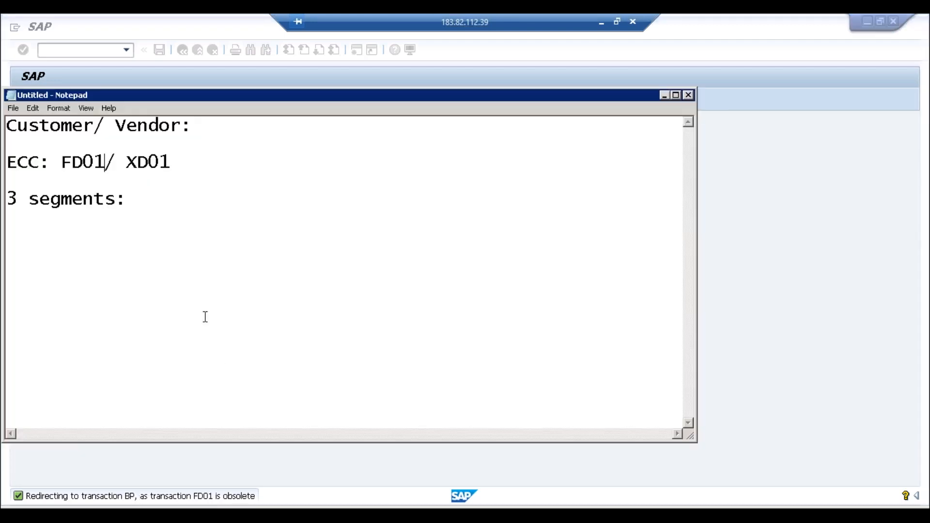
pyautogui.click(125, 200)
pyautogui.press('Return')
pyautogui.press('Return')
pyautogui.write('ECC:')
pyautogui.press('Return')
pyautogui.write('Customer')
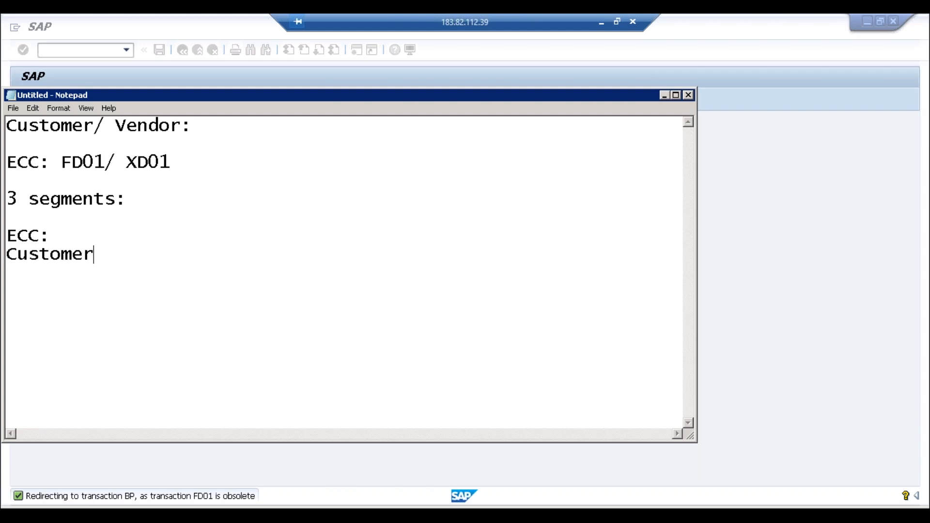
pyautogui.write('s - FI/ SD')
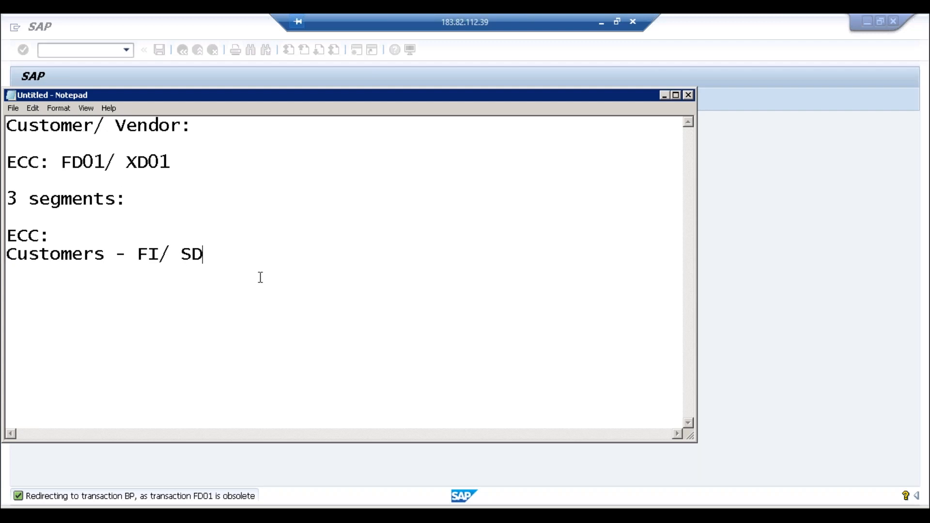
pyautogui.press('Return')
pyautogui.write('Business Pa')
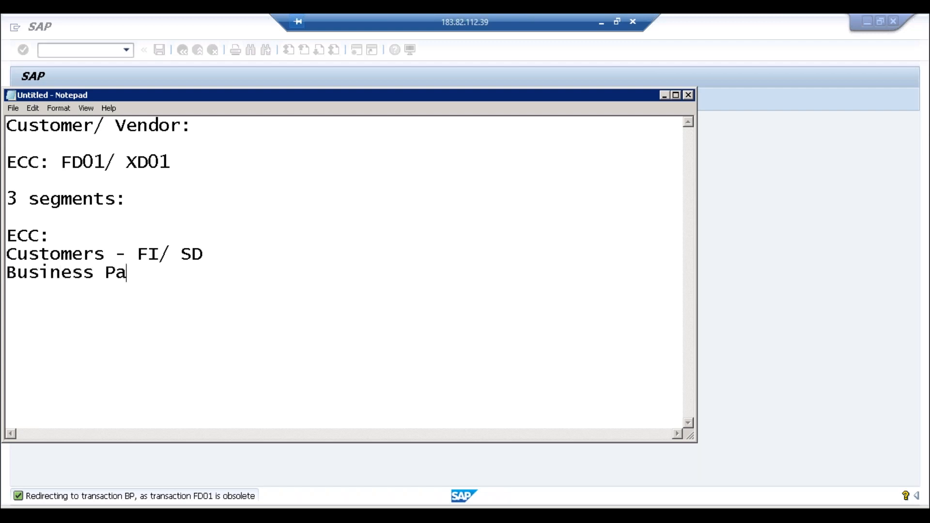
pyautogui.write('rtners: CR')
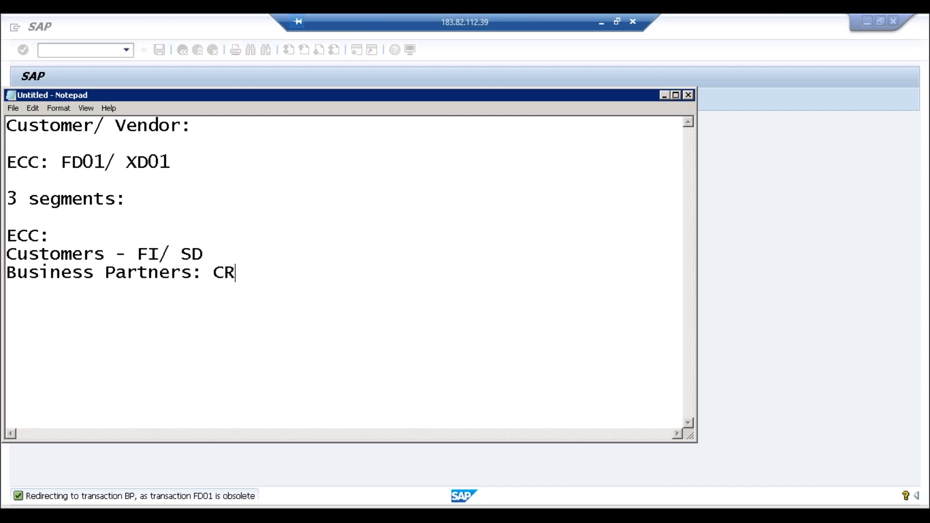
pyautogui.write('M/')
pyautogui.write('SCM')
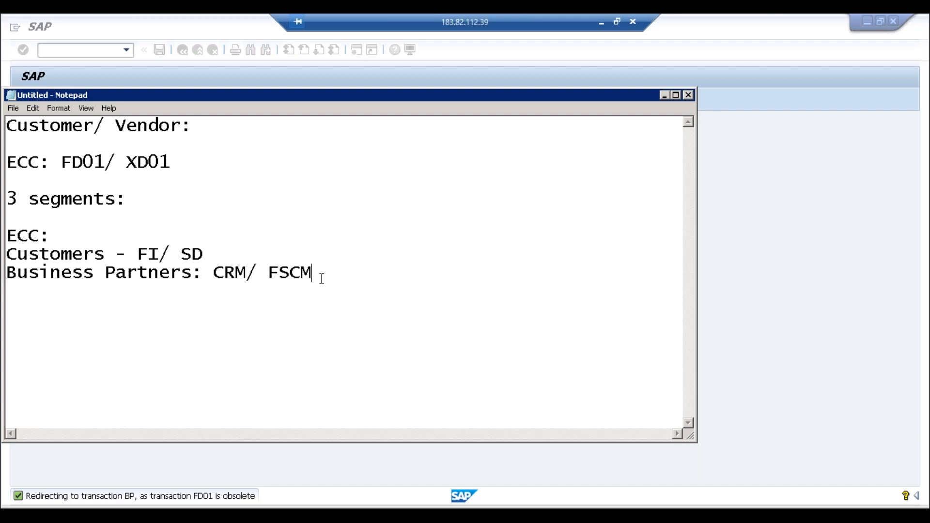
# Step: Review the Customers and Business Partners lines, then add a blank line after FSCM
pyautogui.click(247, 271)
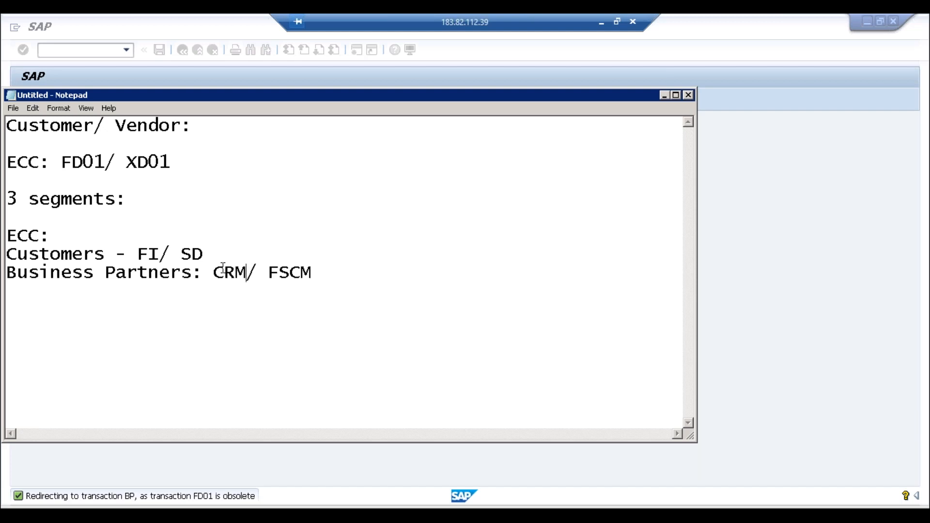
pyautogui.click(106, 255)
pyautogui.click(288, 272)
pyautogui.click(213, 272)
pyautogui.click(108, 255)
pyautogui.click(146, 255)
pyautogui.click(100, 255)
pyautogui.click(226, 274)
pyautogui.click(288, 275)
pyautogui.click(191, 274)
pyautogui.click(334, 277)
pyautogui.press('Return')
pyautogui.press('Return')
pyautogui.press('Return')
# Step: Add an 'S/4 HANA' heading followed by the line 'FI/ SD - BP is mandatory'
pyautogui.write('S/4 HANA')
pyautogui.press('Return')
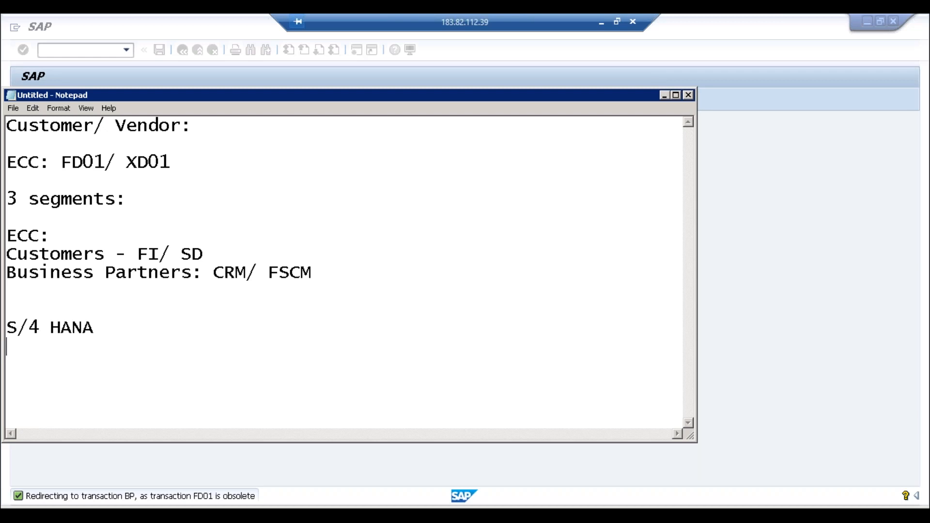
pyautogui.write('FI/ SD')
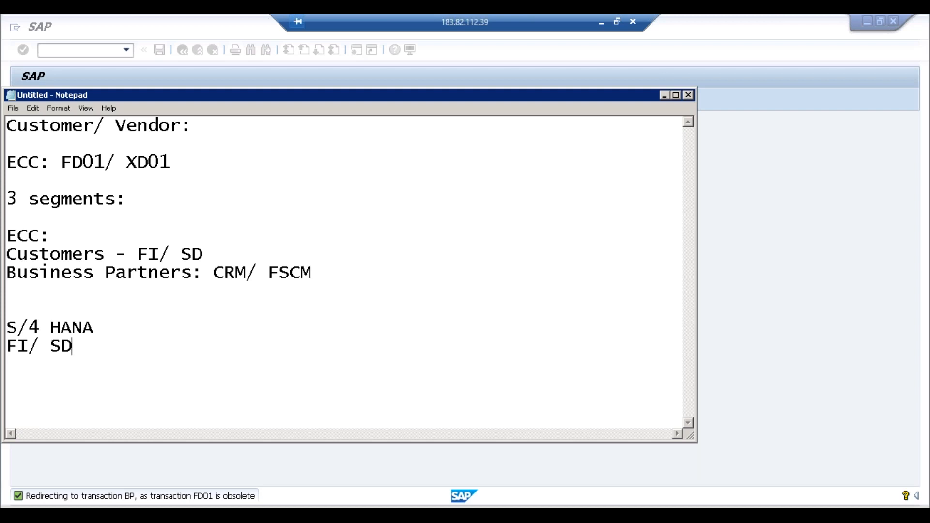
pyautogui.write(' - BP is mandat')
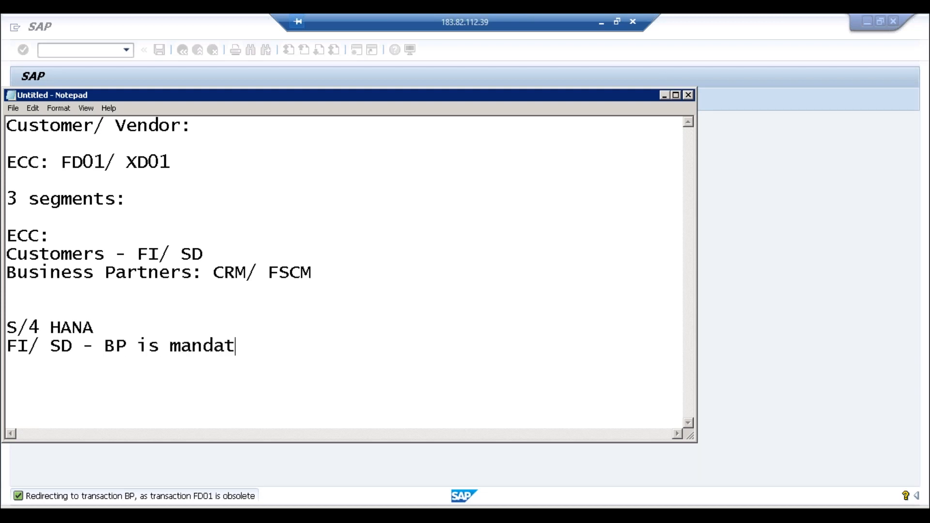
pyautogui.write('ory')
# Step: Review the Customers, Partners and BP wording in the notes and maximise the Notepad window
pyautogui.click(108, 254)
pyautogui.click(126, 346)
pyautogui.click(74, 347)
pyautogui.click(149, 272)
pyautogui.click(114, 345)
pyautogui.click(104, 257)
pyautogui.click(129, 347)
pyautogui.click(676, 95)
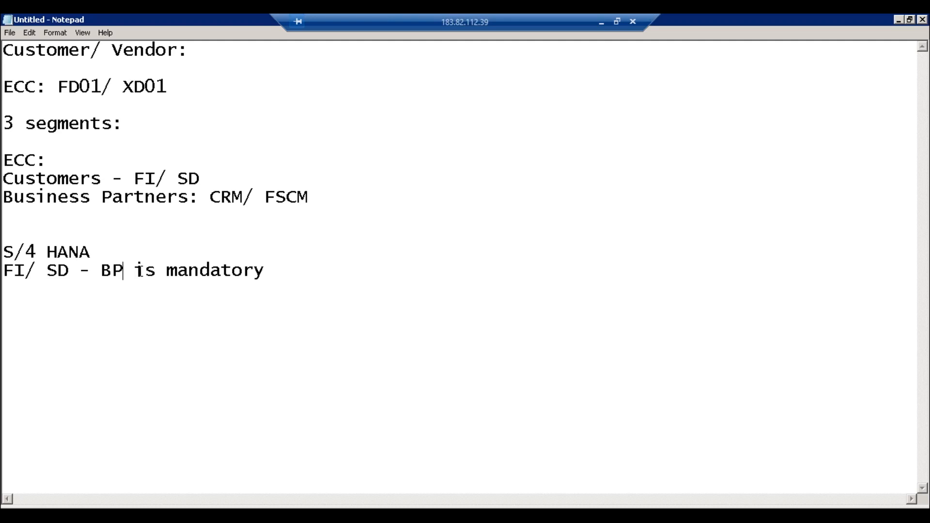
pyautogui.click(137, 272)
pyautogui.click(125, 274)
# Step: Select BP in the notes, cancel SAP's Create Business Partner prompt, and enter xd01
pyautogui.moveTo(125, 271); pyautogui.dragTo(106, 270)
pyautogui.click(198, 513)
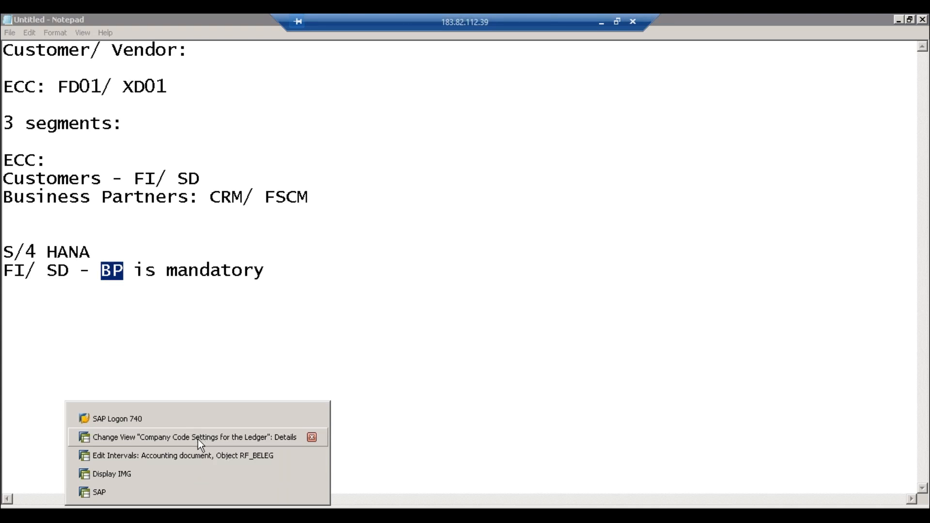
pyautogui.click(167, 496)
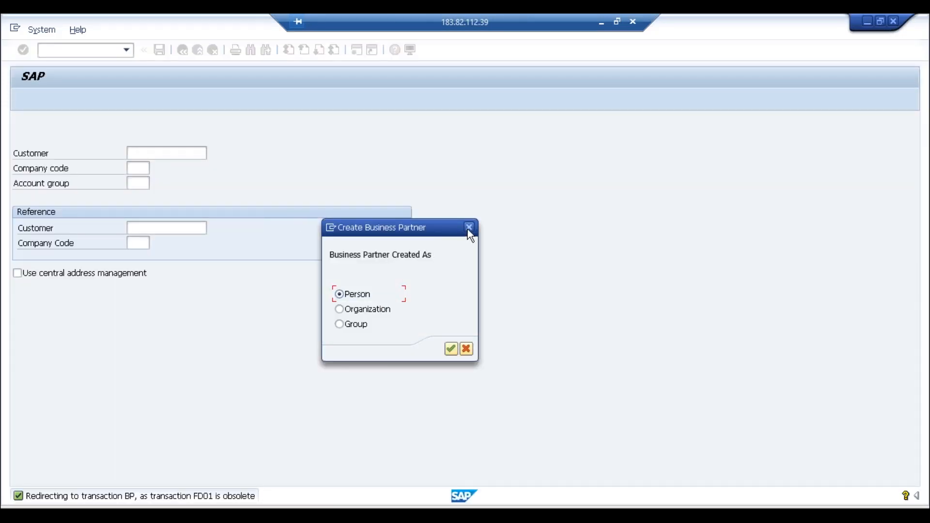
pyautogui.click(469, 227)
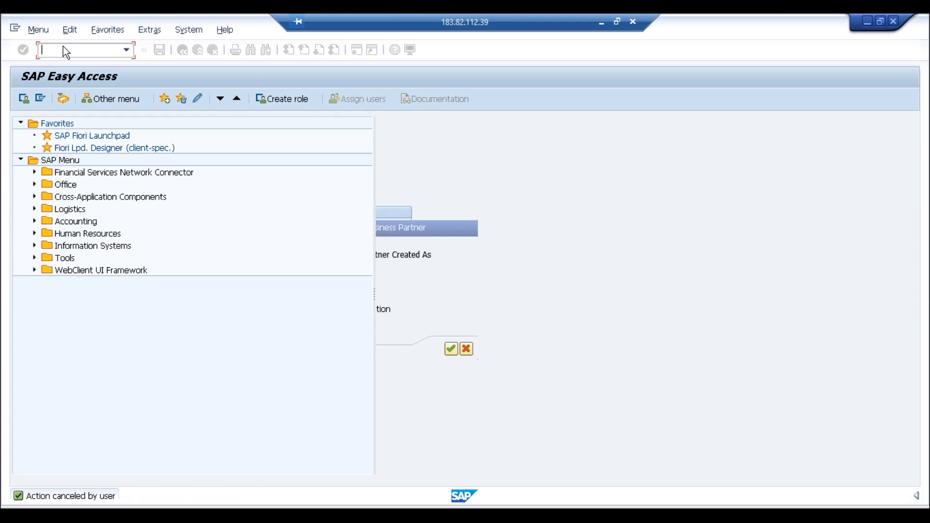
pyautogui.write('xd0')
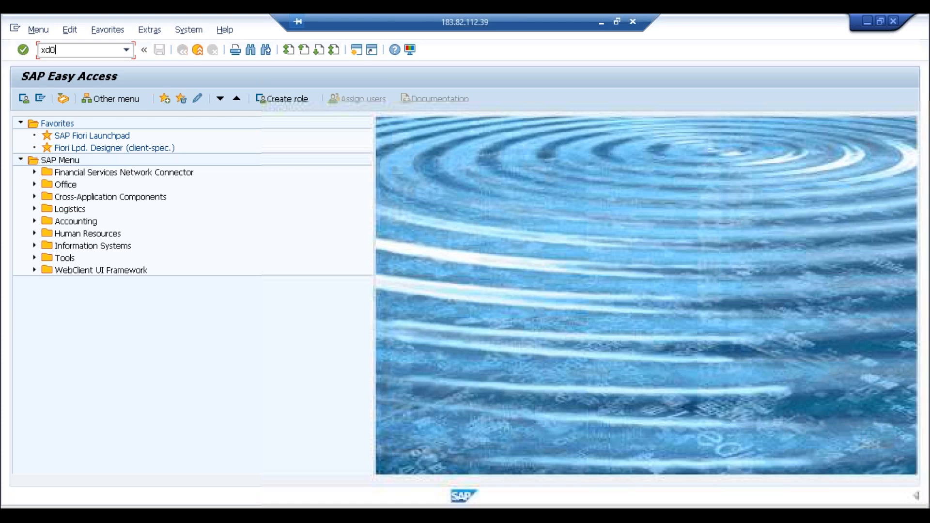
pyautogui.write('1')
# Step: Run XD01, which redirects to transaction BP with the Create Business Partner prompt
pyautogui.press('Return')
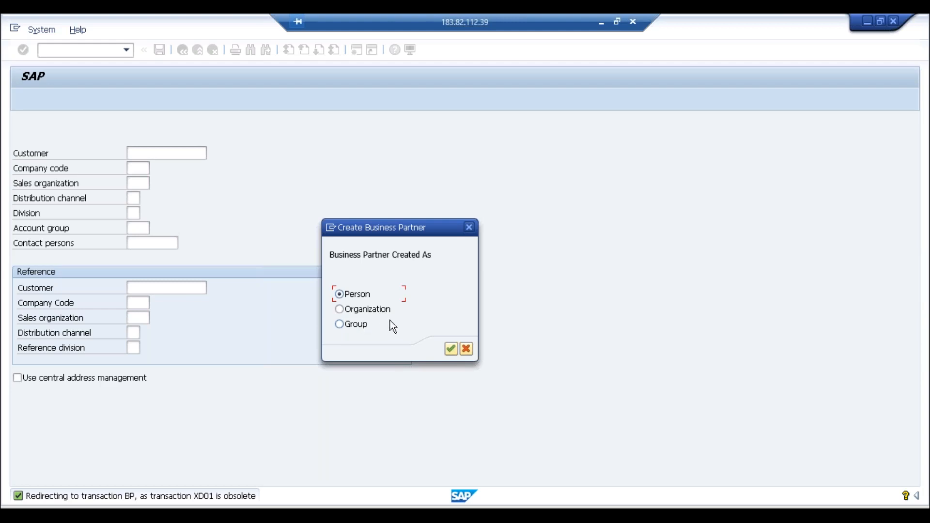
pyautogui.click(362, 312)
pyautogui.click(448, 347)
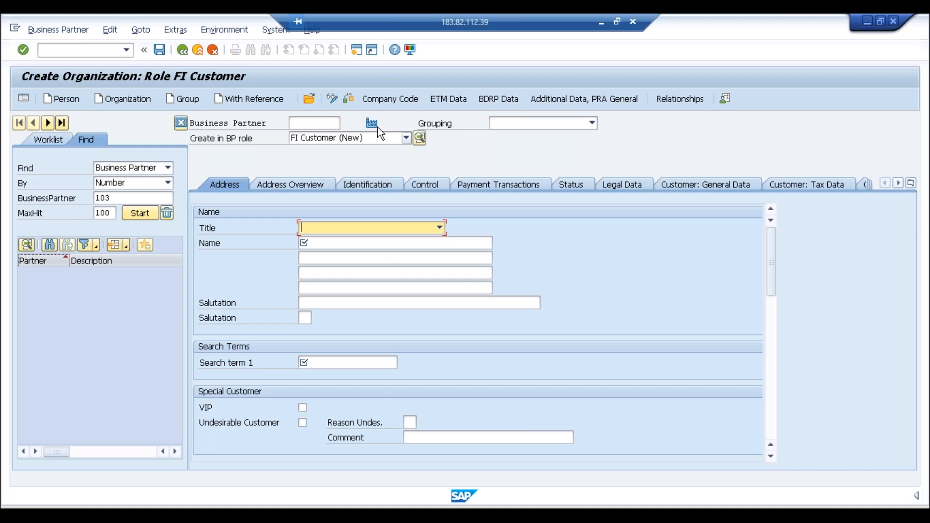
# Step: Open a second session running transaction BP, then return to the FI Customer organization window
pyautogui.click(359, 50)
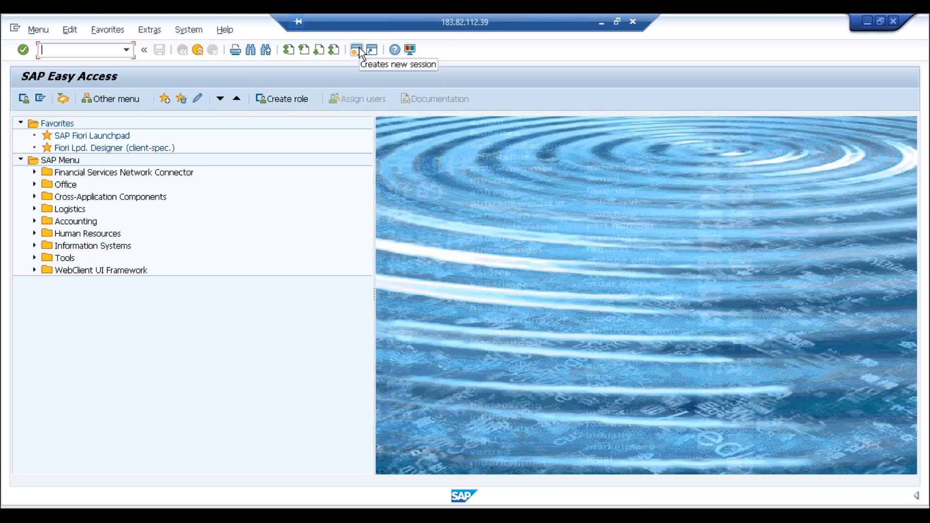
pyautogui.write('bp')
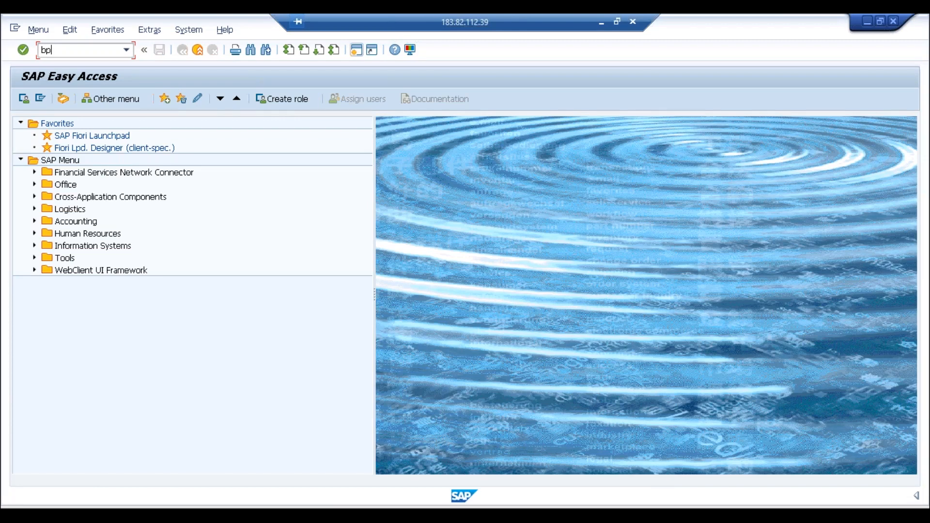
pyautogui.press('Return')
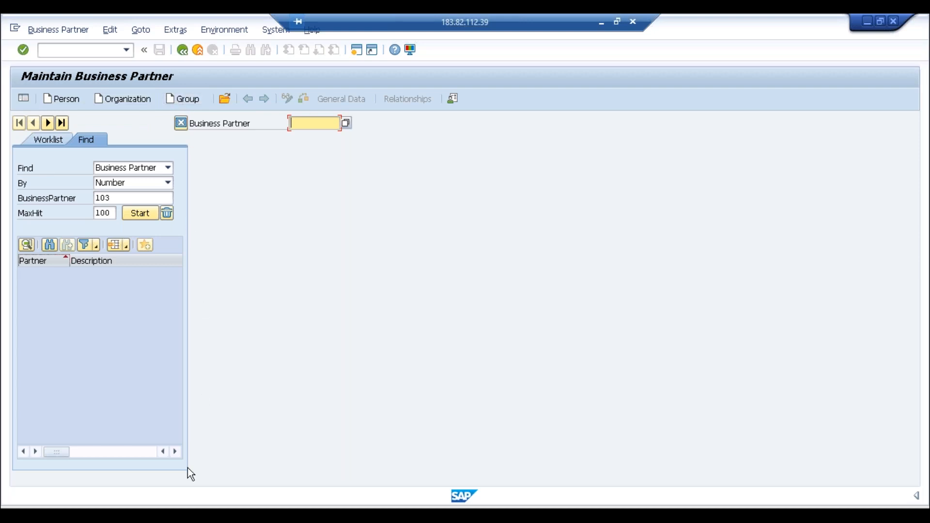
pyautogui.click(190, 514)
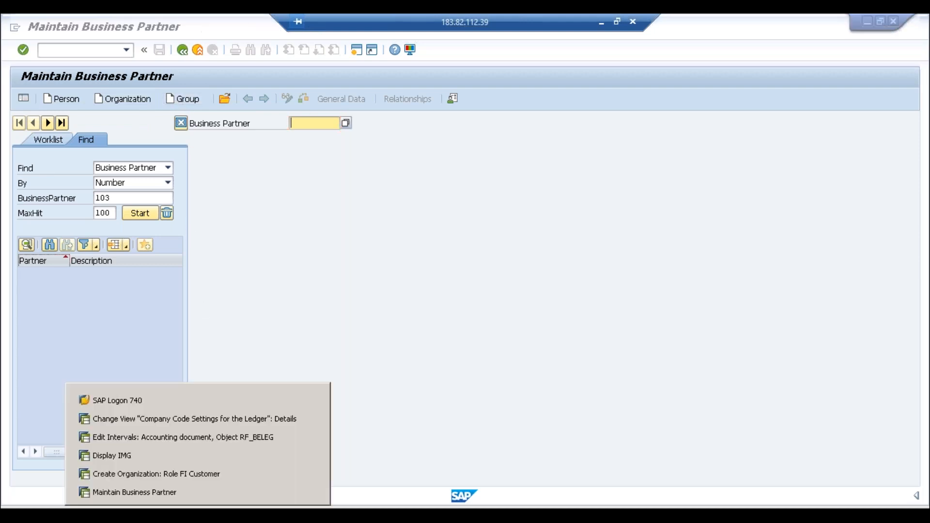
pyautogui.click(194, 477)
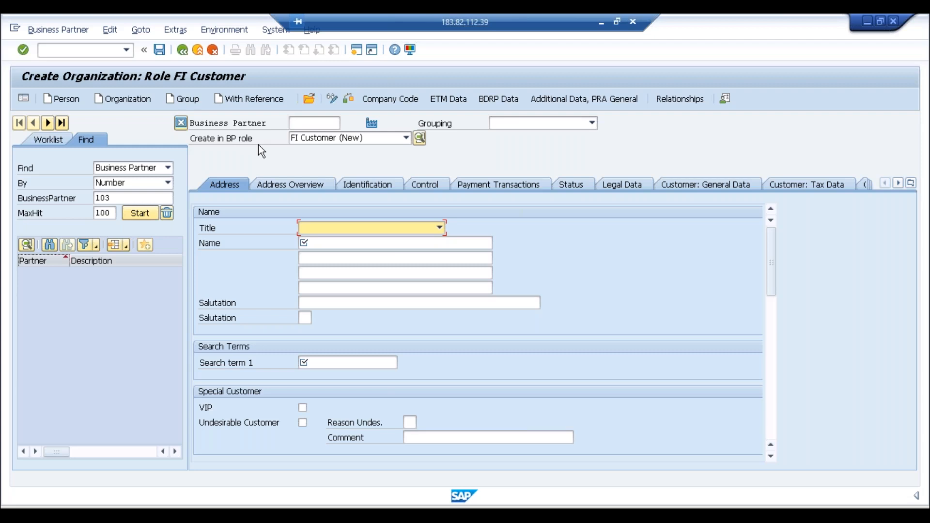
pyautogui.click(335, 141)
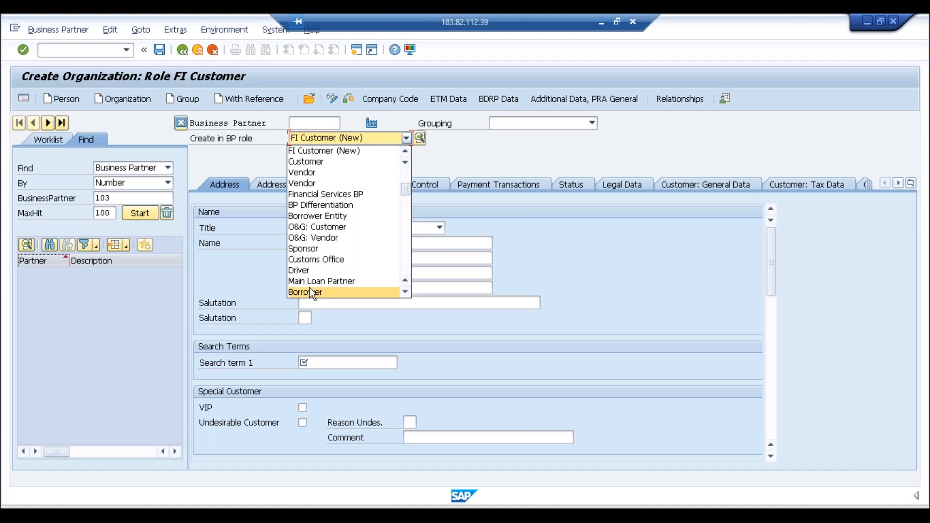
pyautogui.click(403, 232)
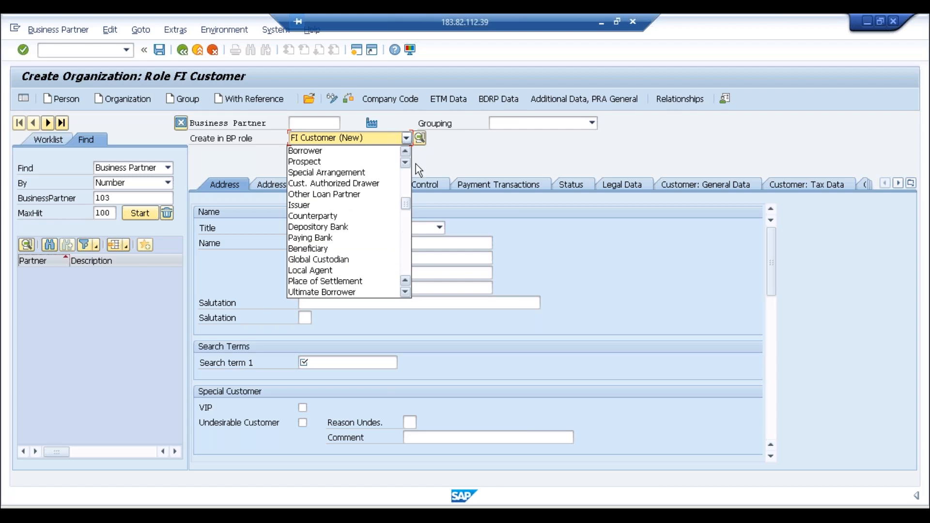
pyautogui.click(405, 187)
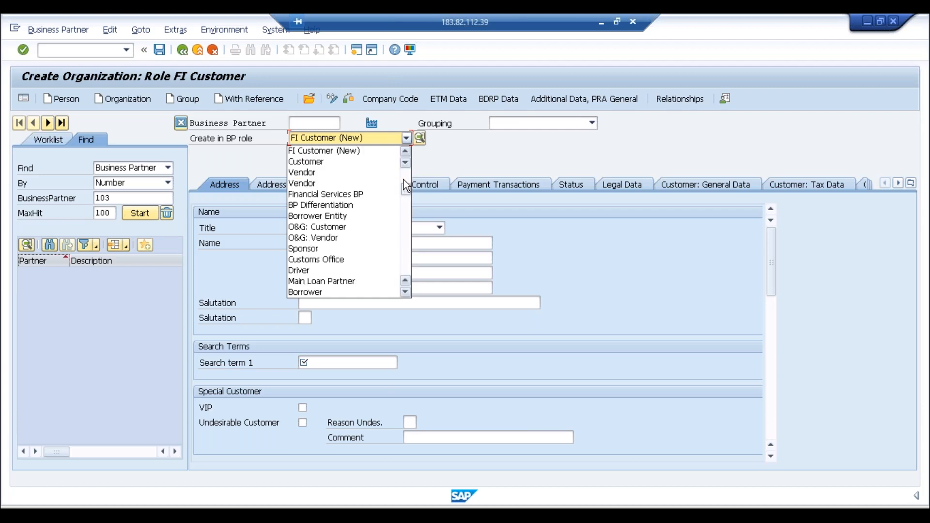
pyautogui.click(405, 178)
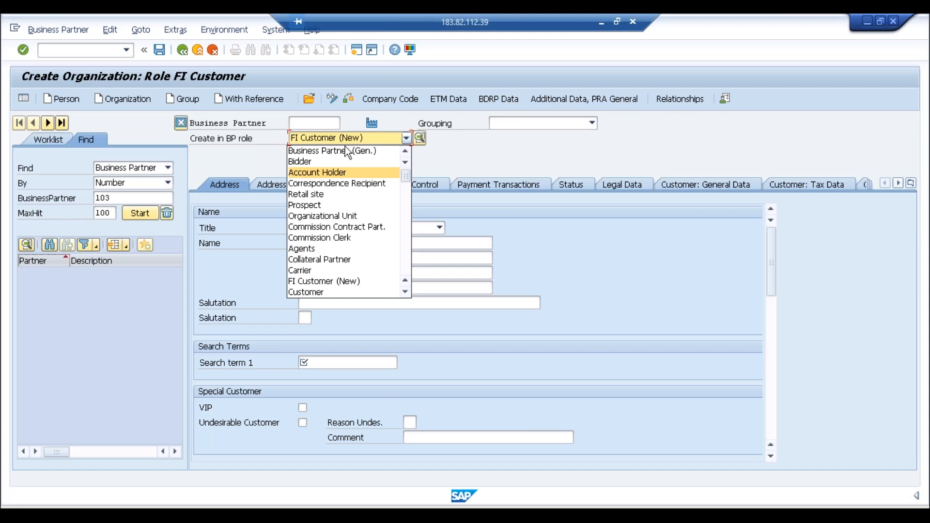
pyautogui.click(313, 140)
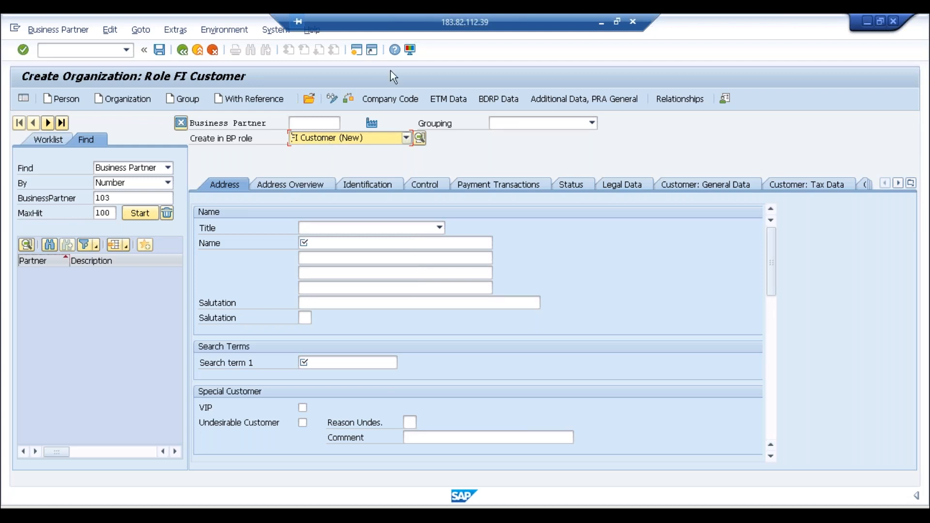
# Step: In SAP GUI Options > Visualization 1, enable Show keys and Sort by keys for dropdown lists
pyautogui.click(411, 50)
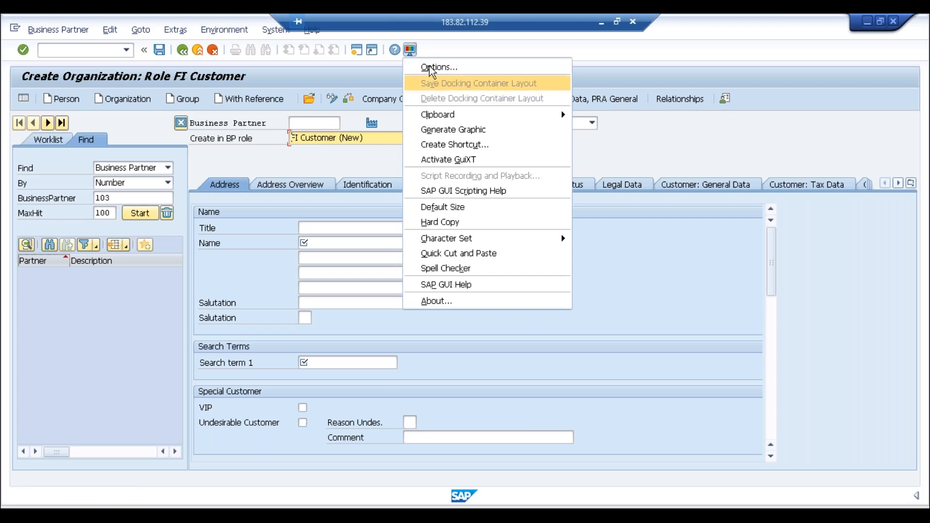
pyautogui.click(431, 64)
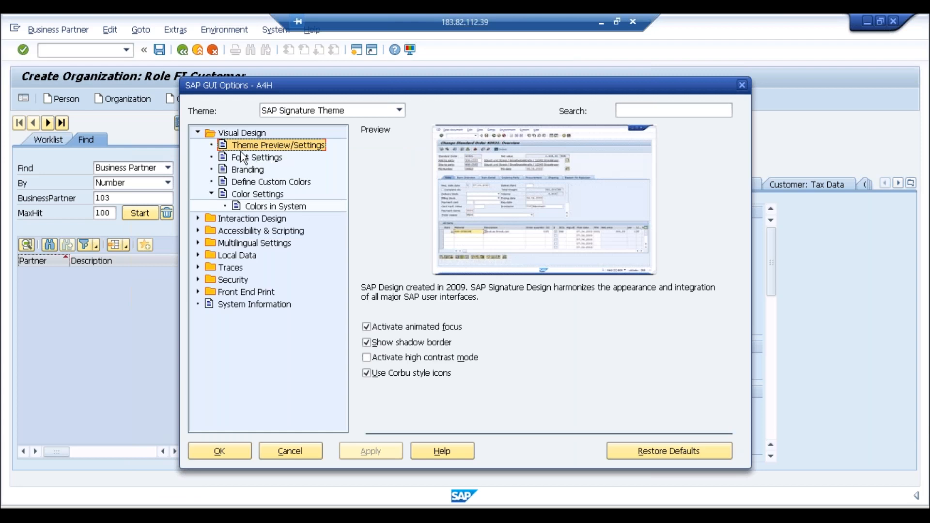
pyautogui.click(199, 219)
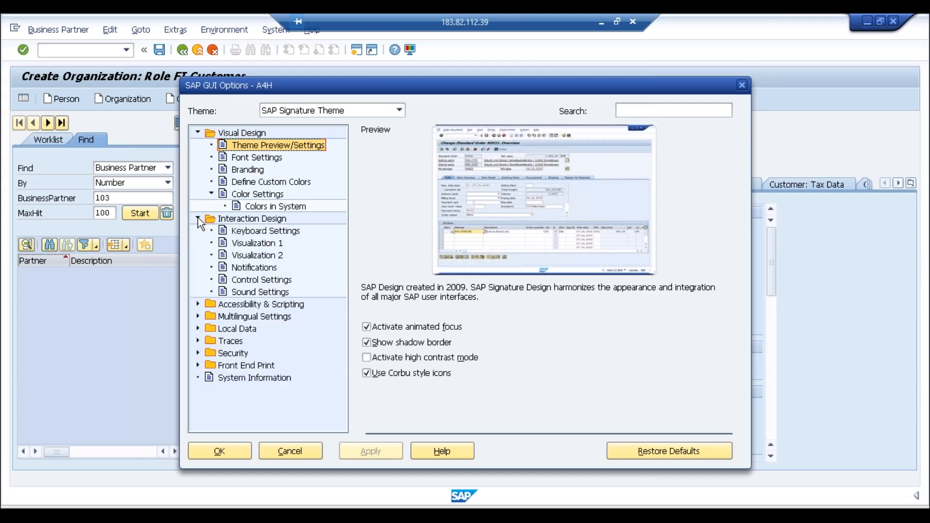
pyautogui.click(258, 243)
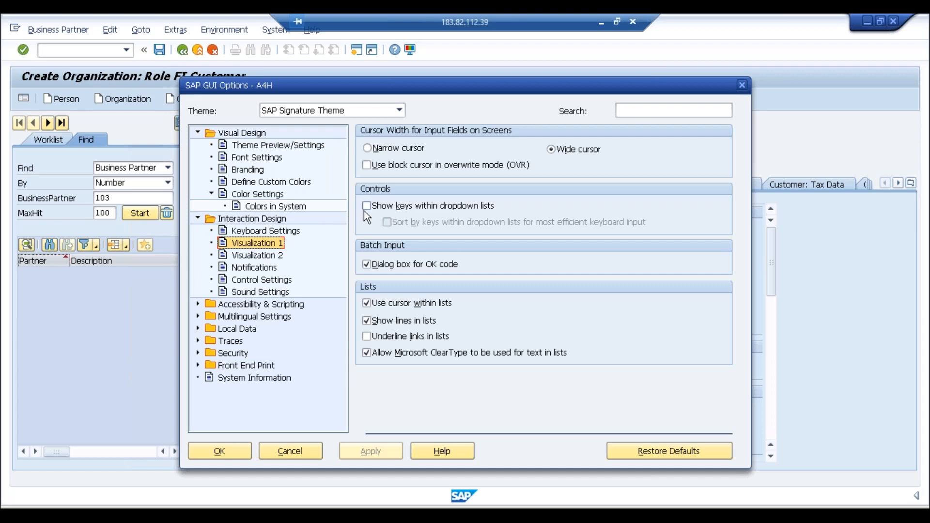
pyautogui.click(365, 210)
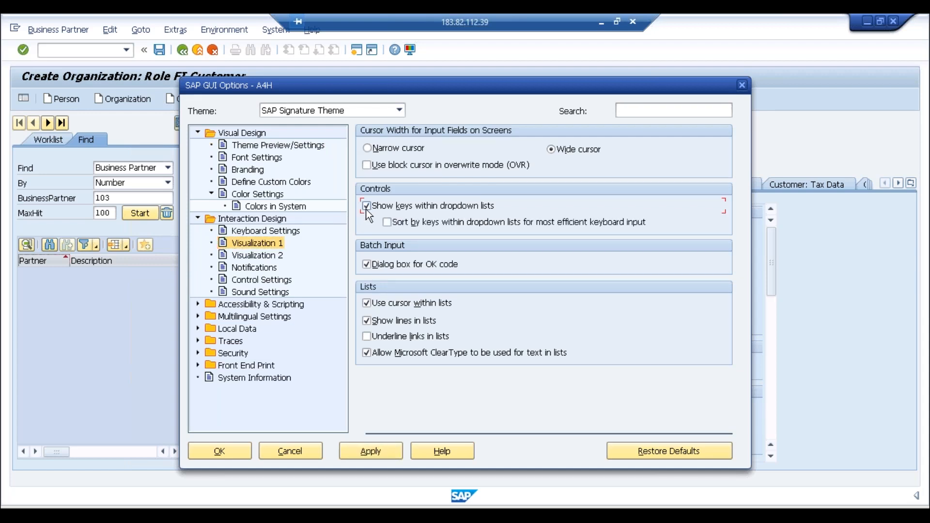
pyautogui.click(391, 226)
pyautogui.click(369, 446)
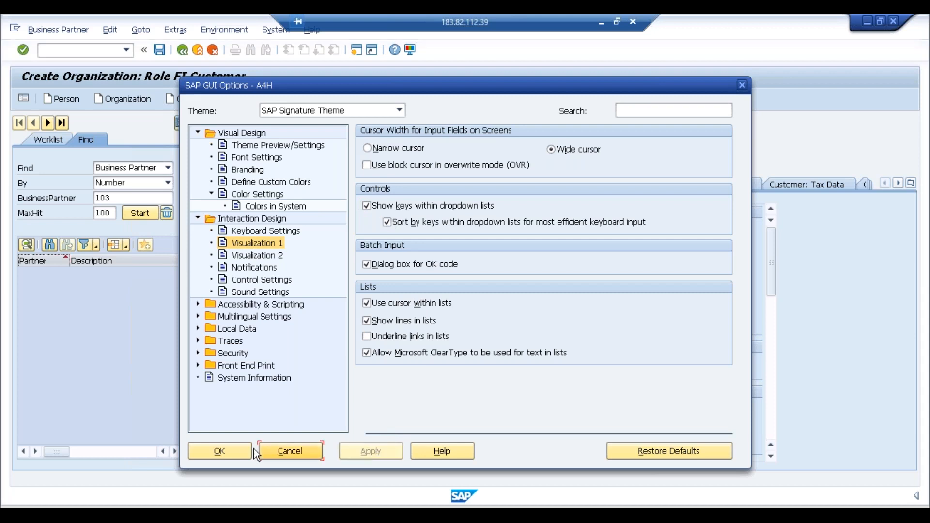
pyautogui.click(239, 452)
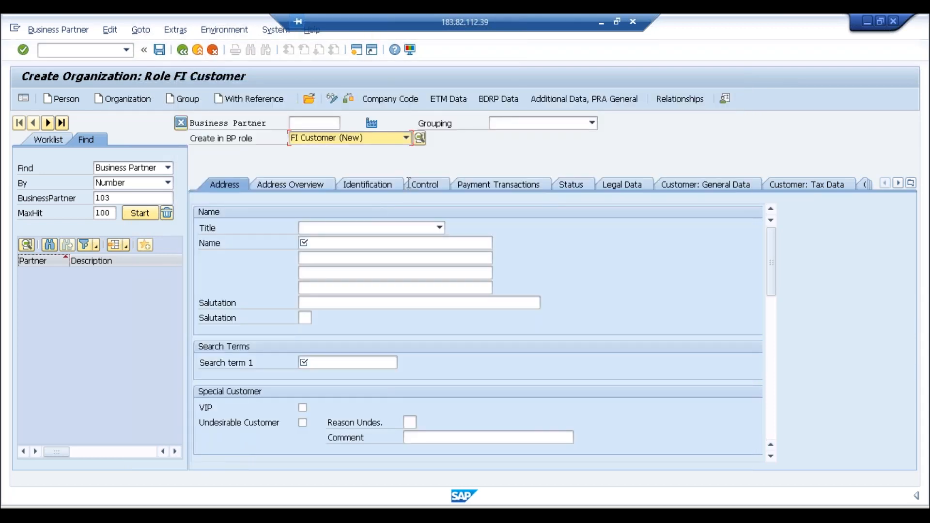
pyautogui.click(406, 138)
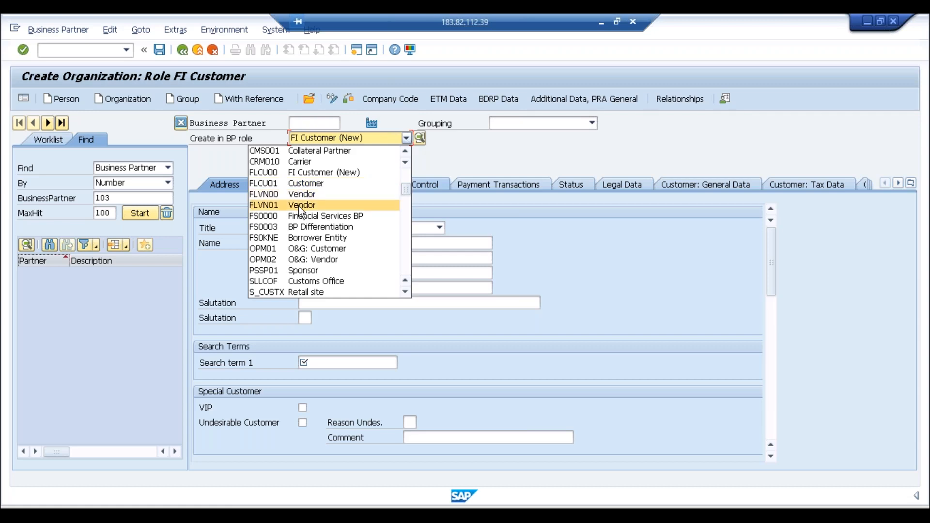
pyautogui.click(496, 164)
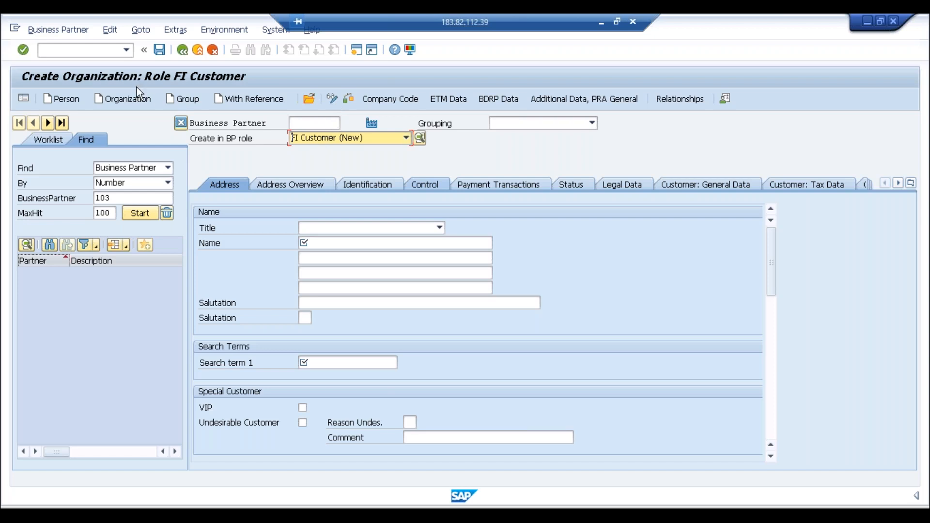
# Step: Run /nfd01 and choose Organization to open a blank FLCU00 FI Customer form
pyautogui.click(93, 50)
pyautogui.write('/nfd')
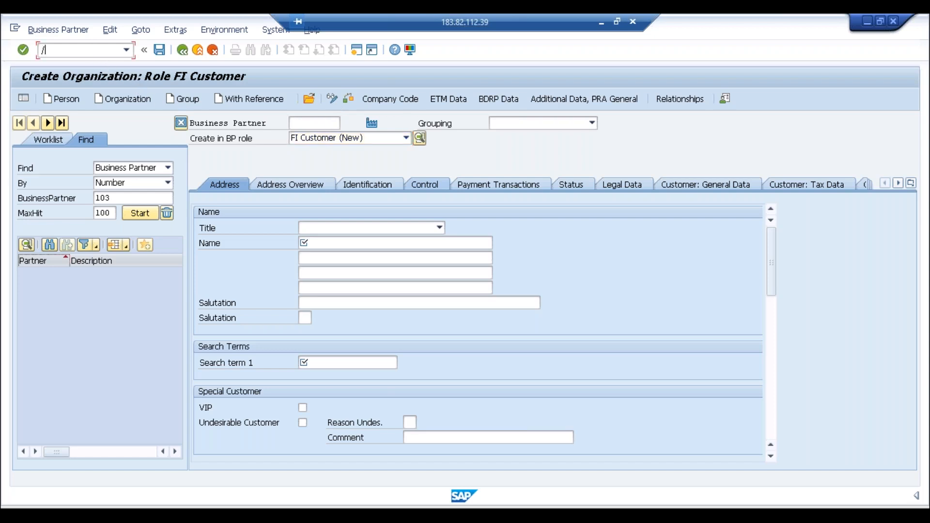
pyautogui.write('01')
pyautogui.press('Return')
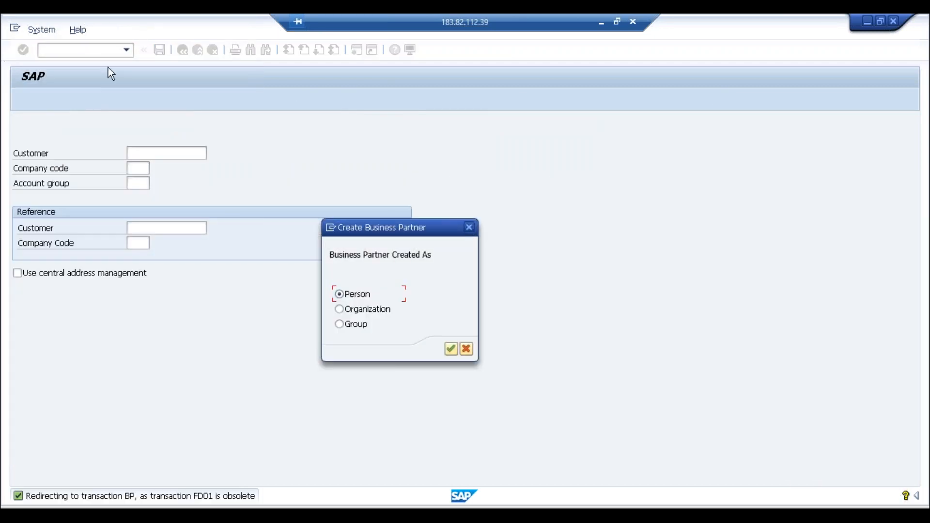
pyautogui.click(339, 308)
pyautogui.click(446, 346)
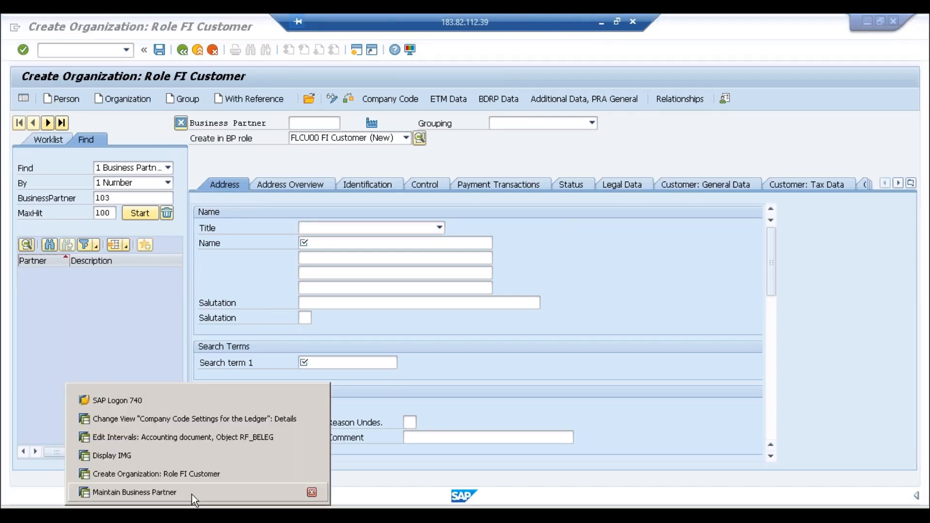
# Step: Start a new organization business partner in the FLCU00 FI Customer role
pyautogui.click(192, 493)
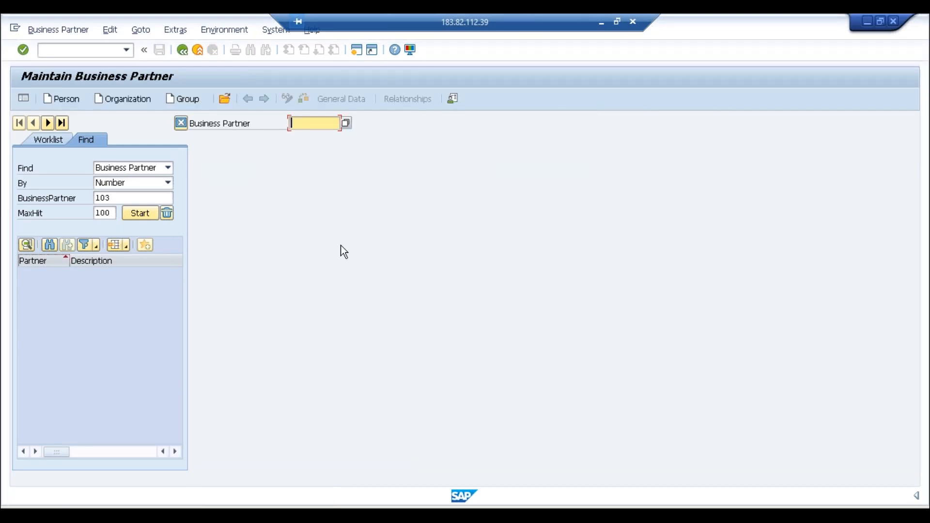
pyautogui.click(137, 102)
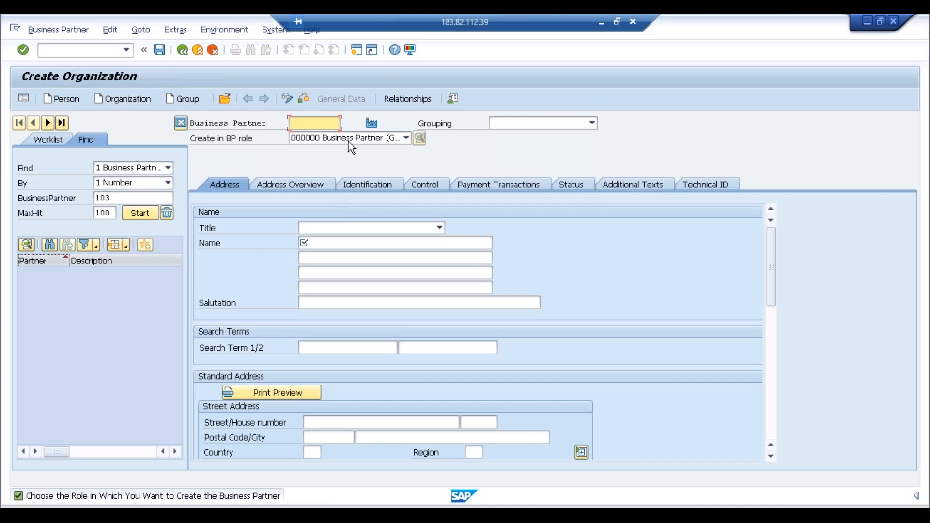
pyautogui.click(349, 140)
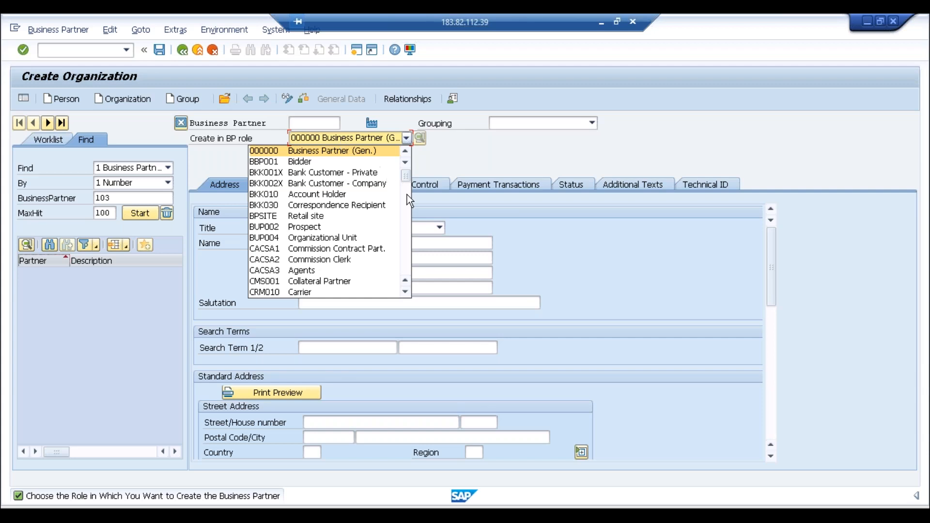
pyautogui.click(403, 210)
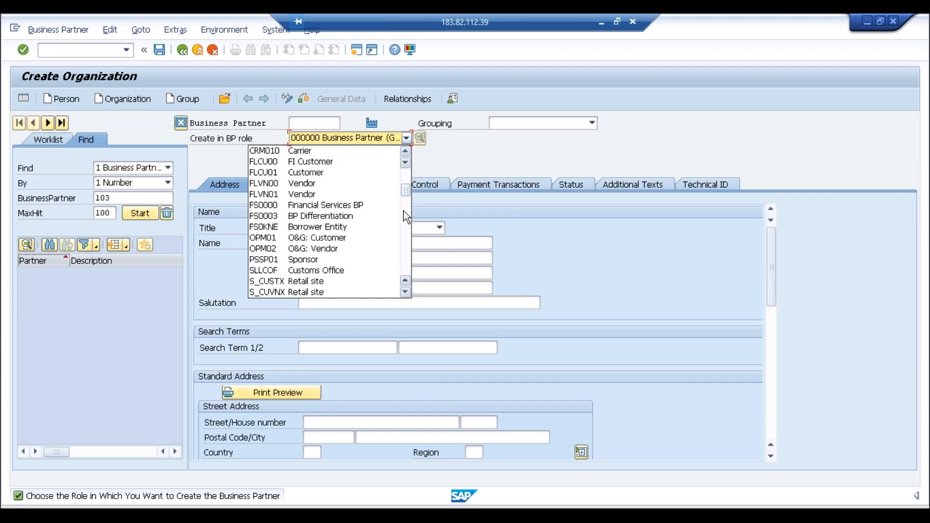
pyautogui.click(322, 163)
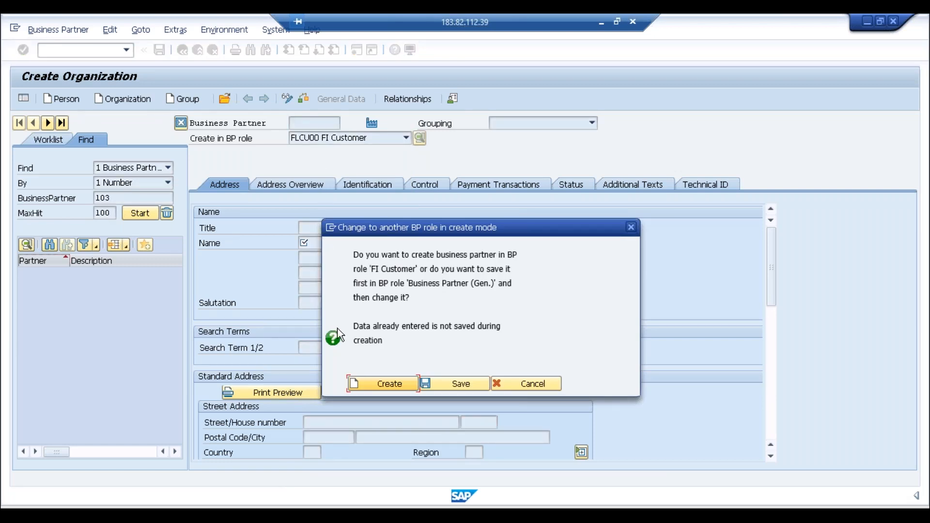
# Step: Bring the blank FI Customer organization form to the front and try opening another SAP session
pyautogui.click(197, 514)
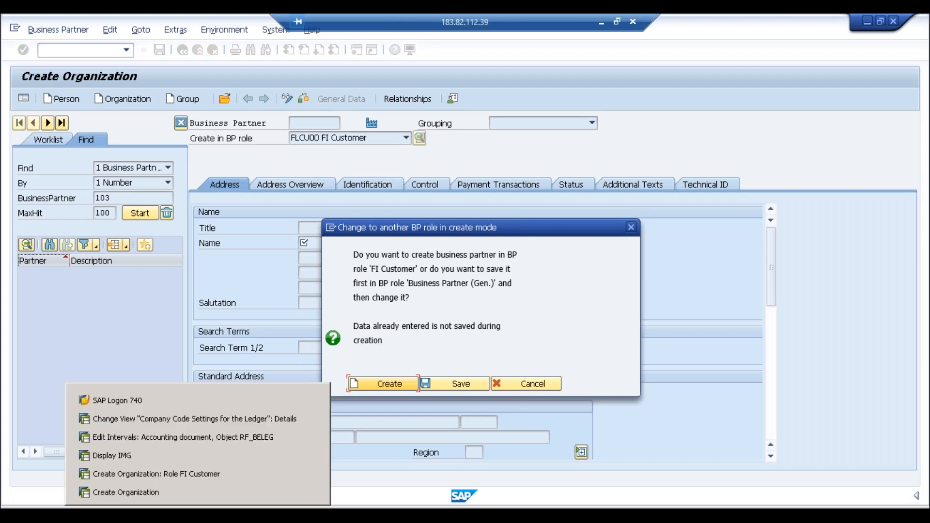
pyautogui.click(199, 478)
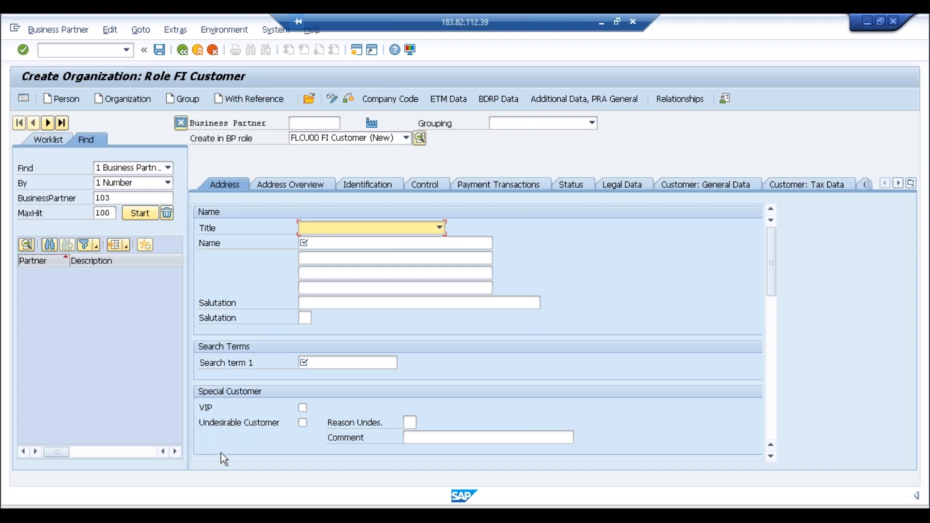
pyautogui.click(200, 514)
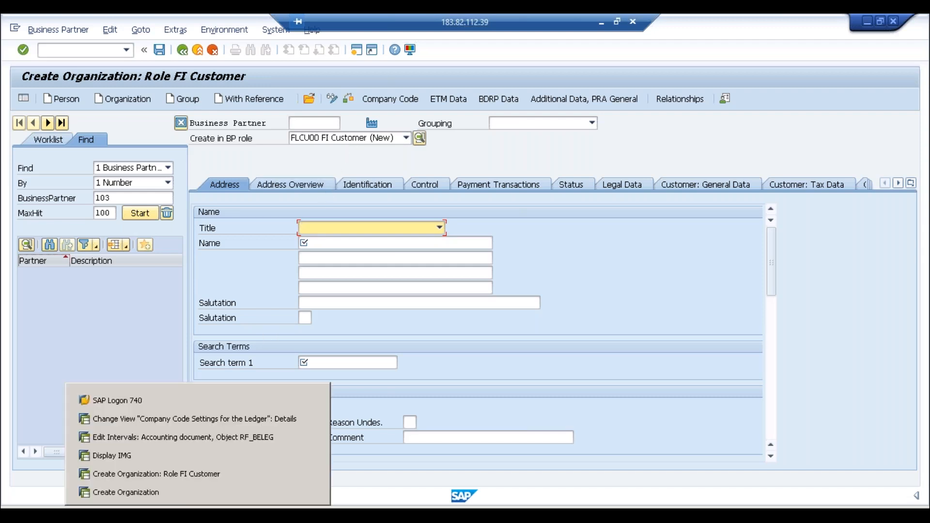
pyautogui.click(400, 329)
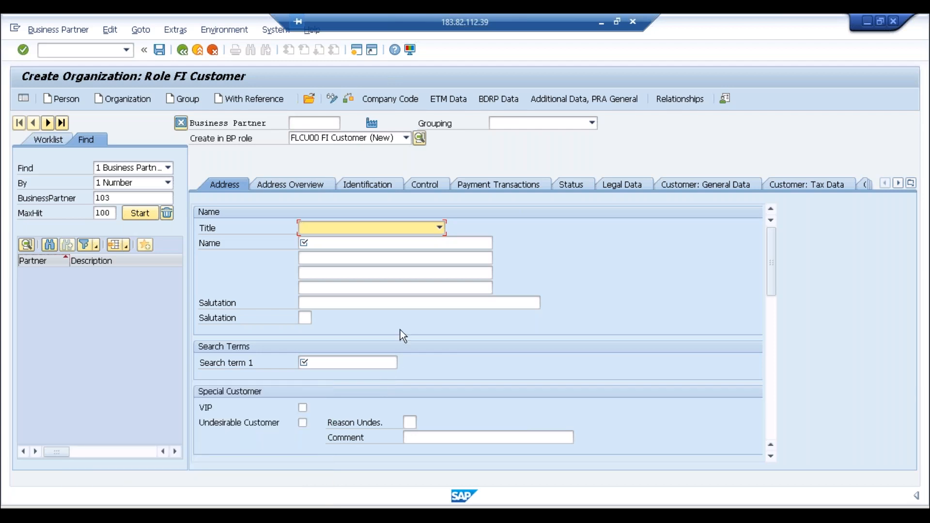
pyautogui.click(380, 226)
pyautogui.click(359, 56)
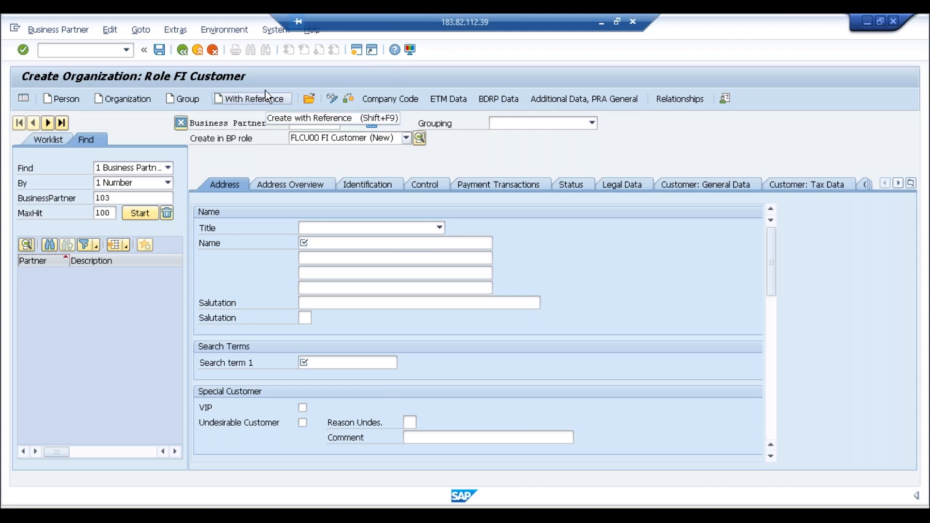
# Step: Attempt another session, hit the maximum-sessions limit, and switch to the SAP Easy Access window
pyautogui.click(356, 54)
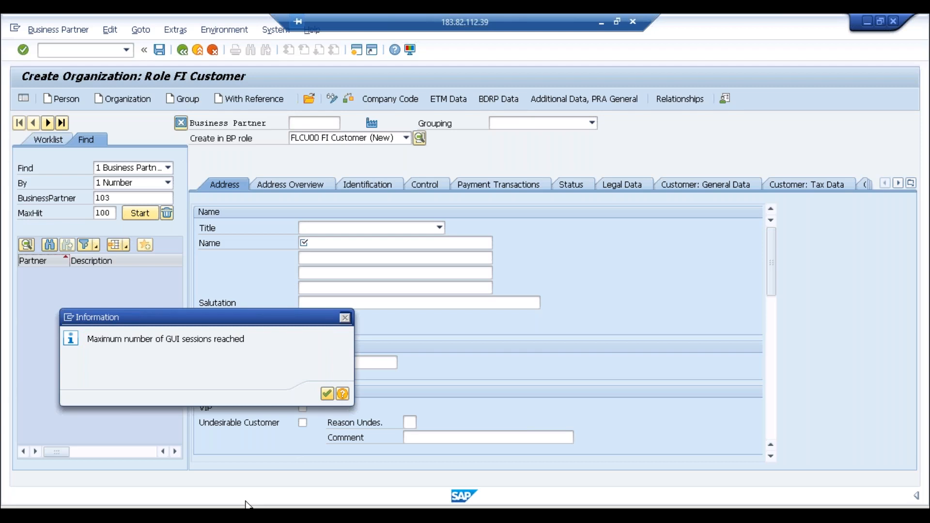
pyautogui.click(247, 506)
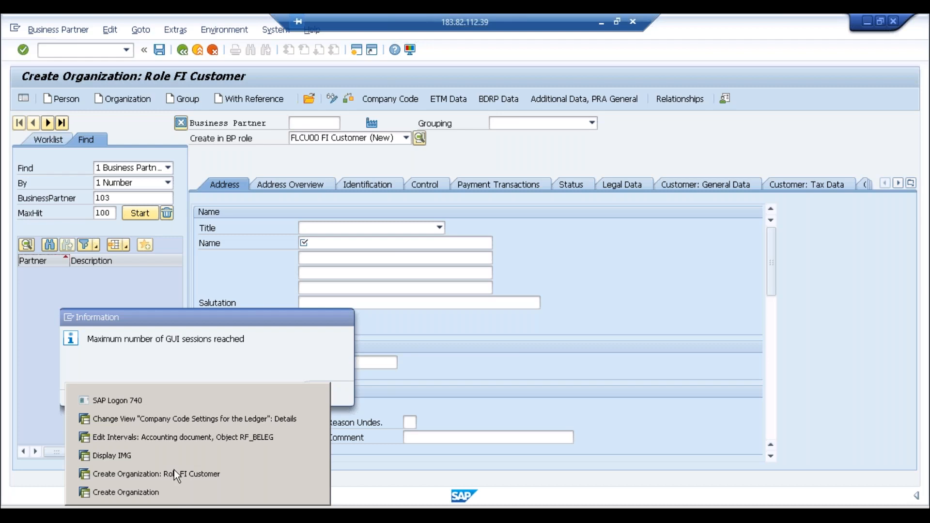
pyautogui.click(173, 469)
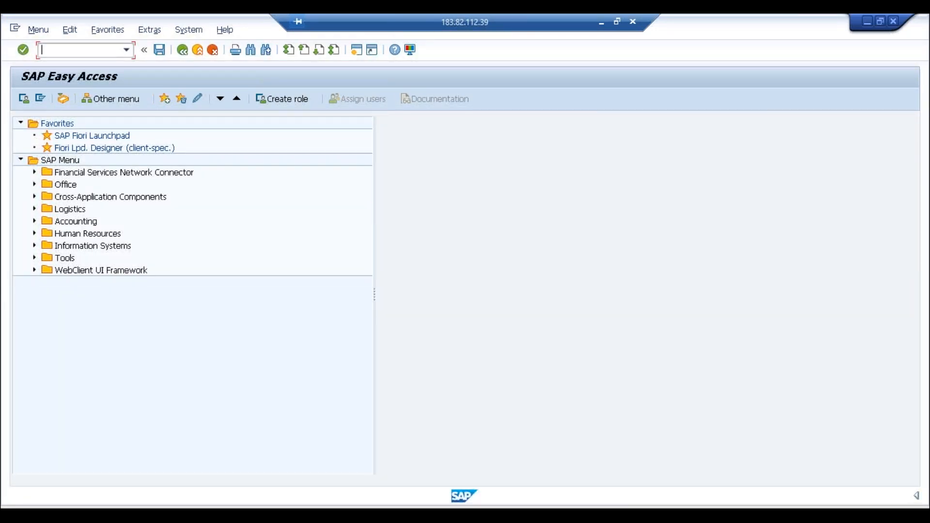
# Step: Run fd01, which redirects to Business Partner, then return to the Create Organization: Role FI Customer form
pyautogui.write('fd01')
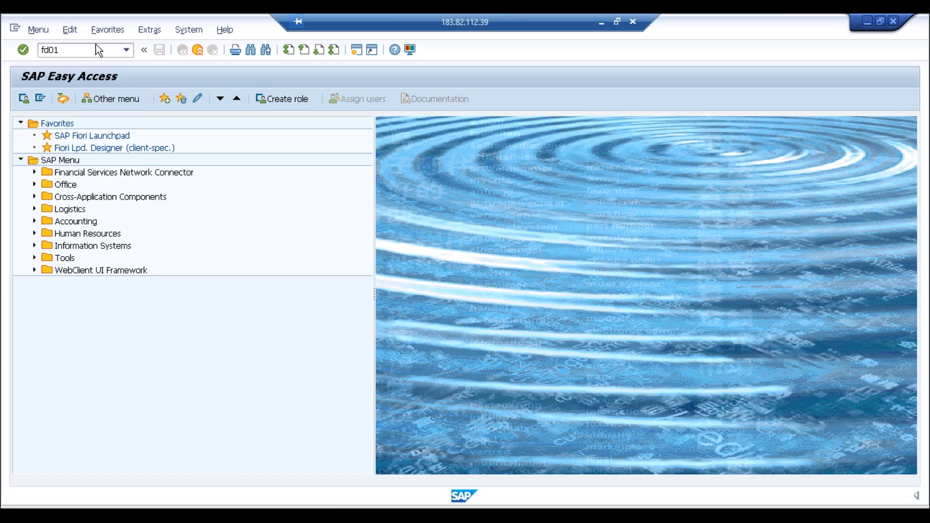
pyautogui.press('Return')
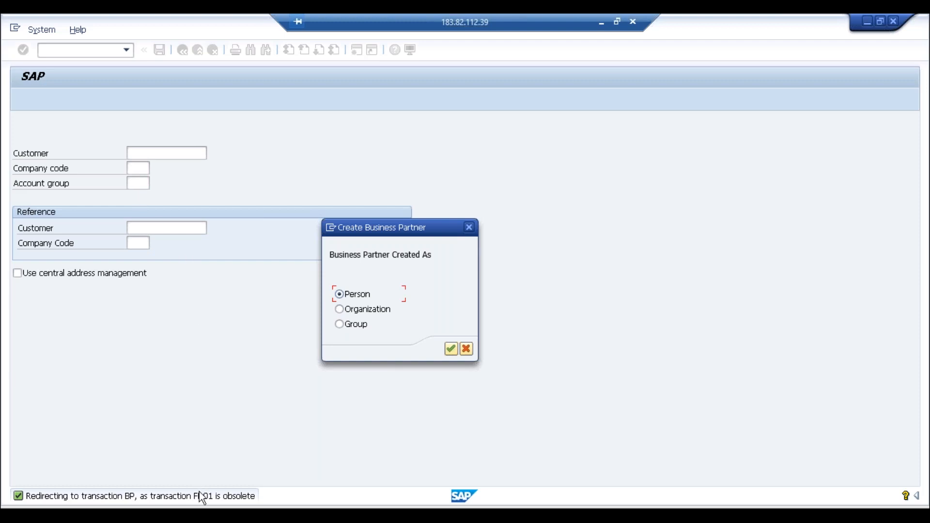
pyautogui.click(198, 514)
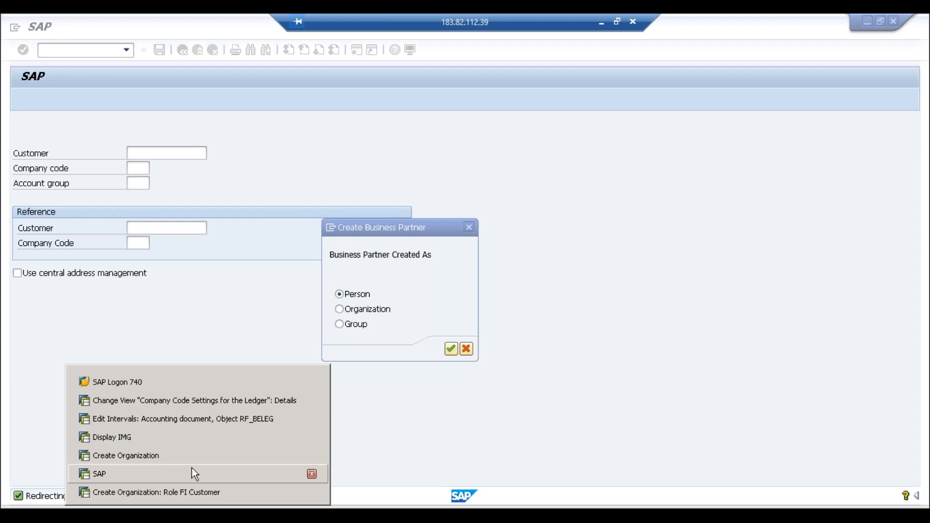
pyautogui.click(197, 458)
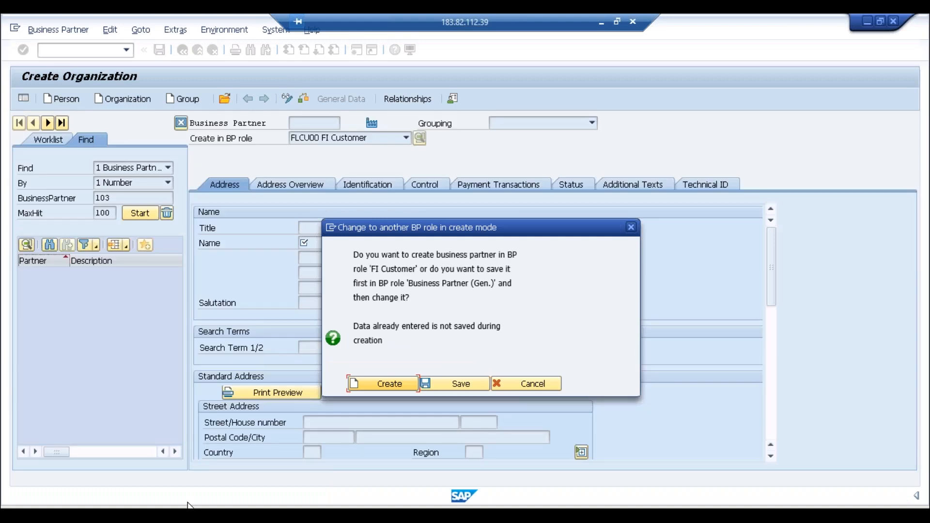
pyautogui.moveTo(189, 509)
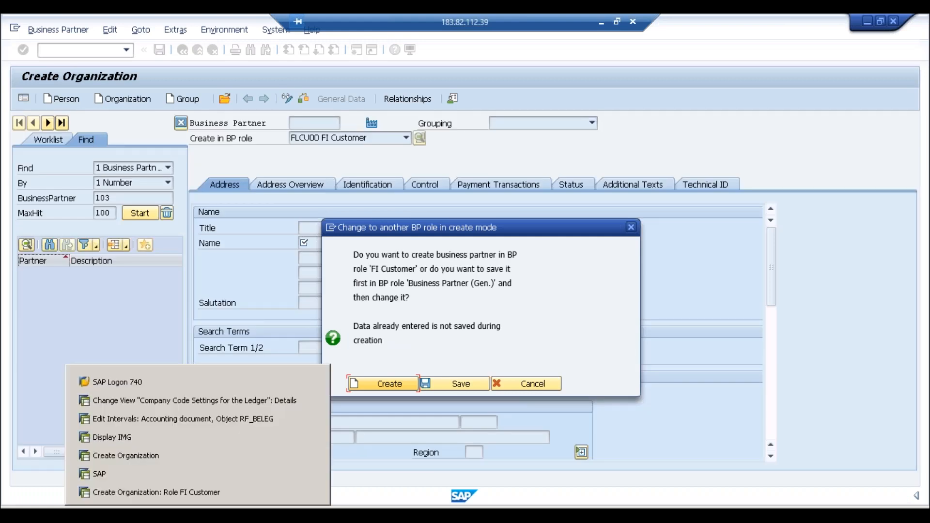
pyautogui.click(155, 493)
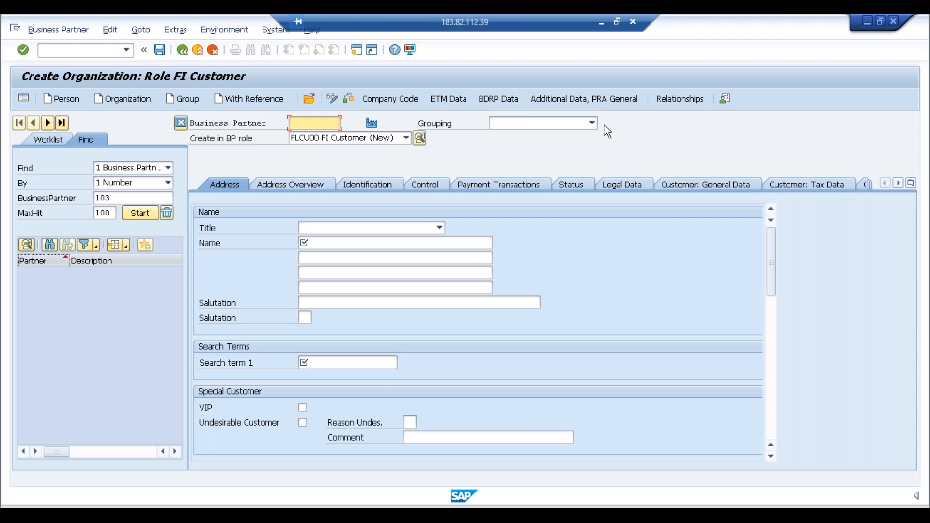
# Step: Browse the Grouping dropdown codes from 0001 to TR02 without choosing one
pyautogui.click(592, 124)
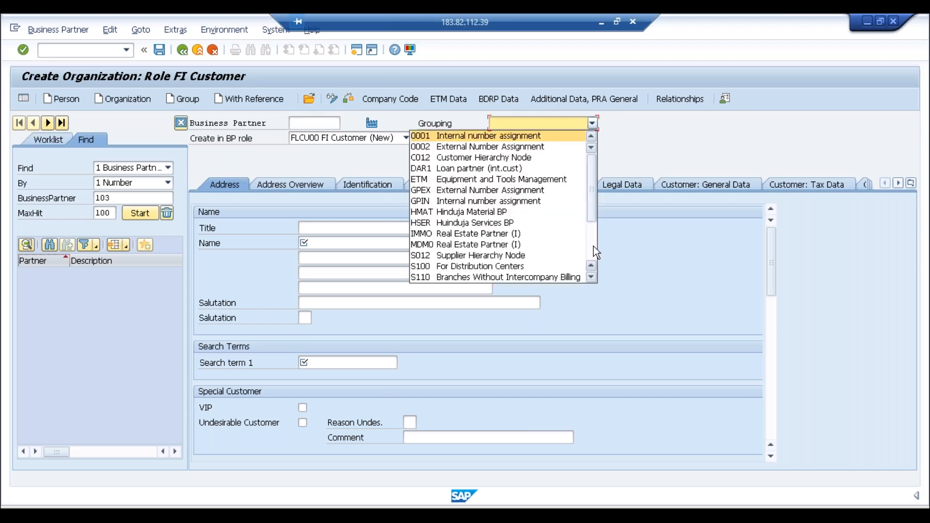
pyautogui.scroll(-3, 594, 246)
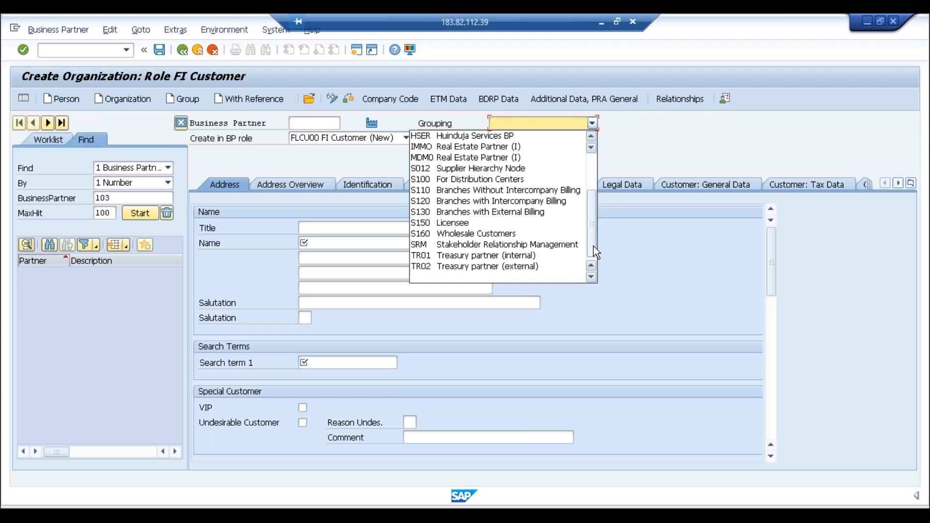
pyautogui.scroll(3, 595, 162)
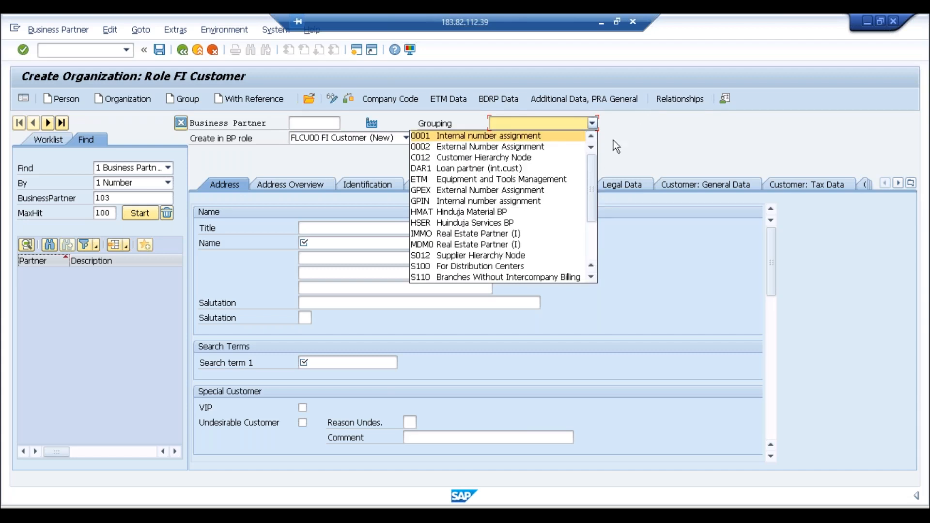
pyautogui.click(551, 116)
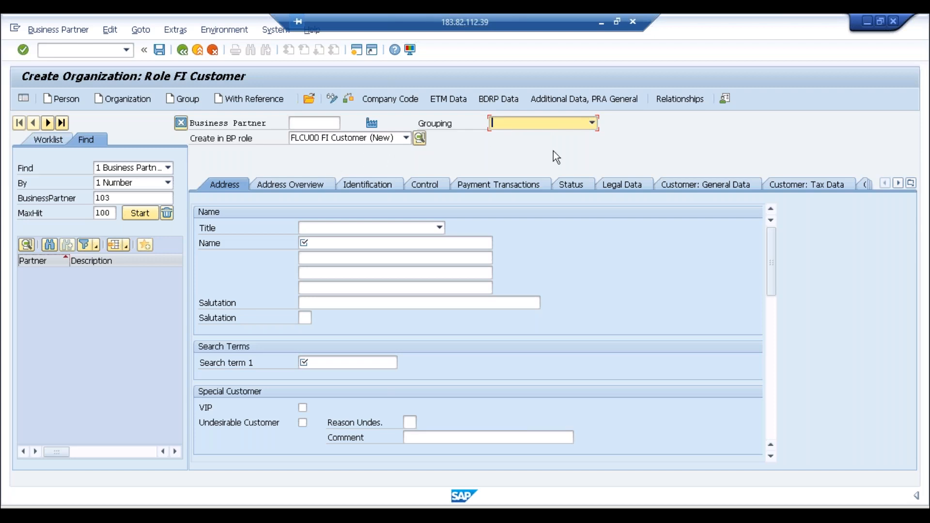
pyautogui.click(577, 126)
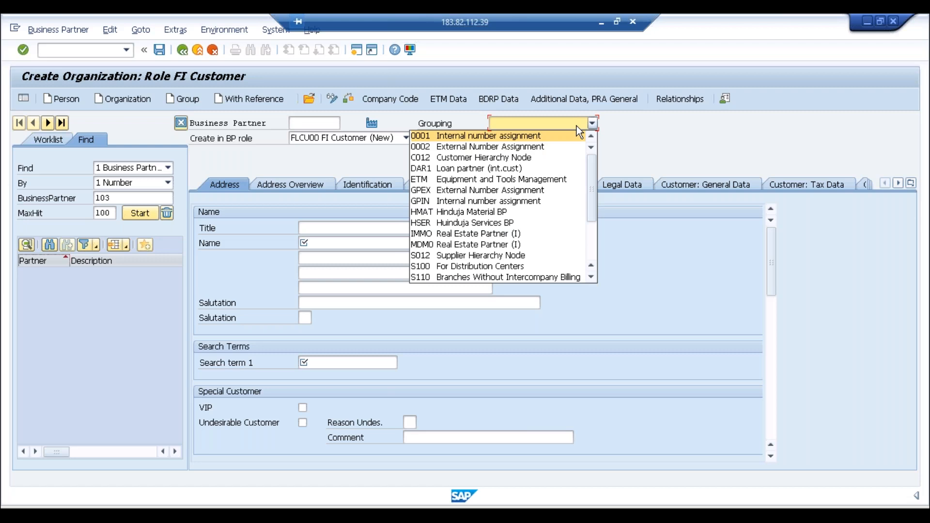
# Step: Open and close the Grouping list several times without selecting, then show the open SAP windows
pyautogui.click(576, 126)
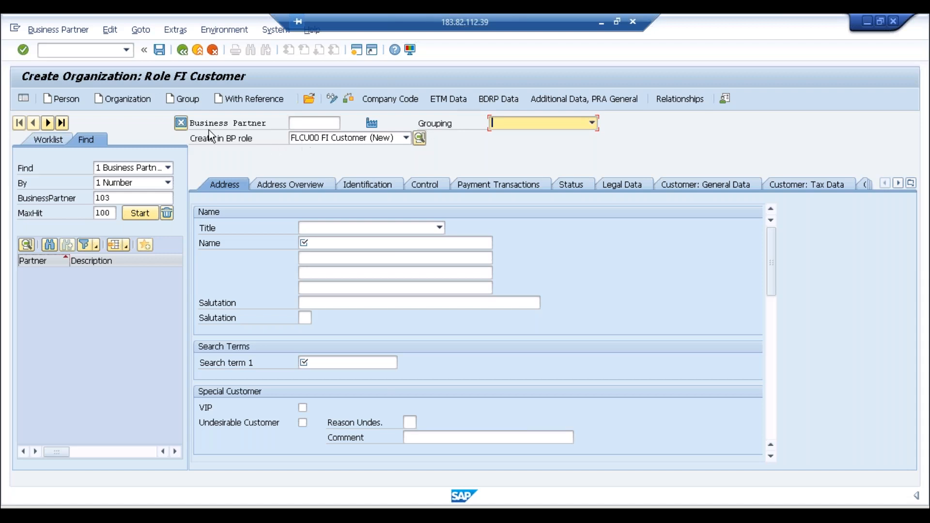
pyautogui.click(308, 127)
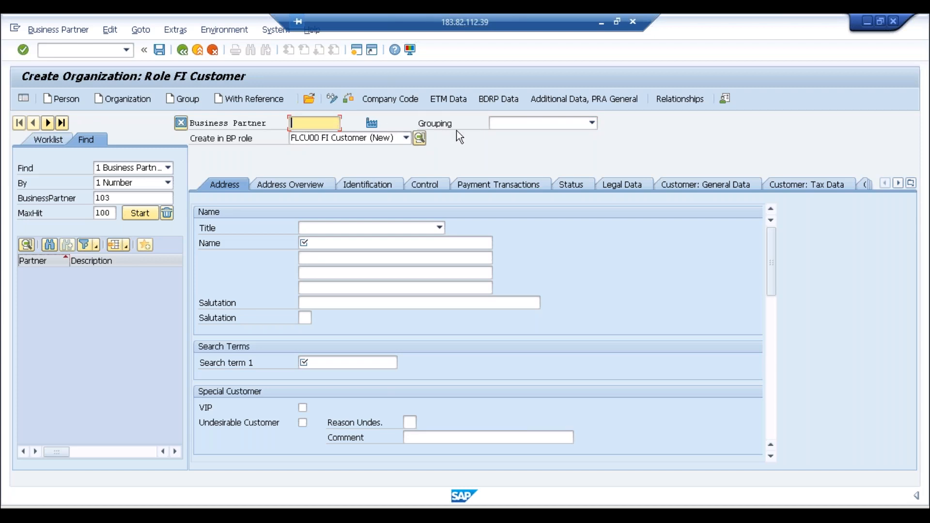
pyautogui.click(499, 126)
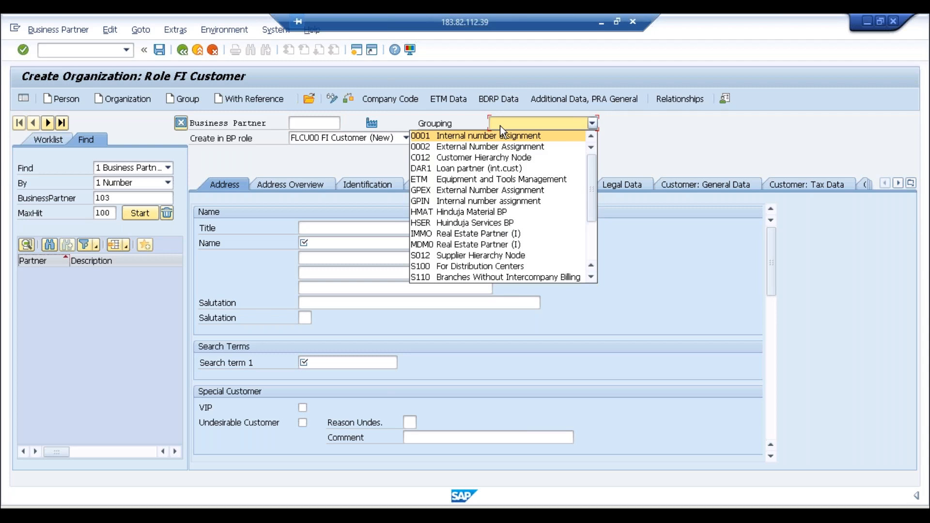
pyautogui.click(500, 126)
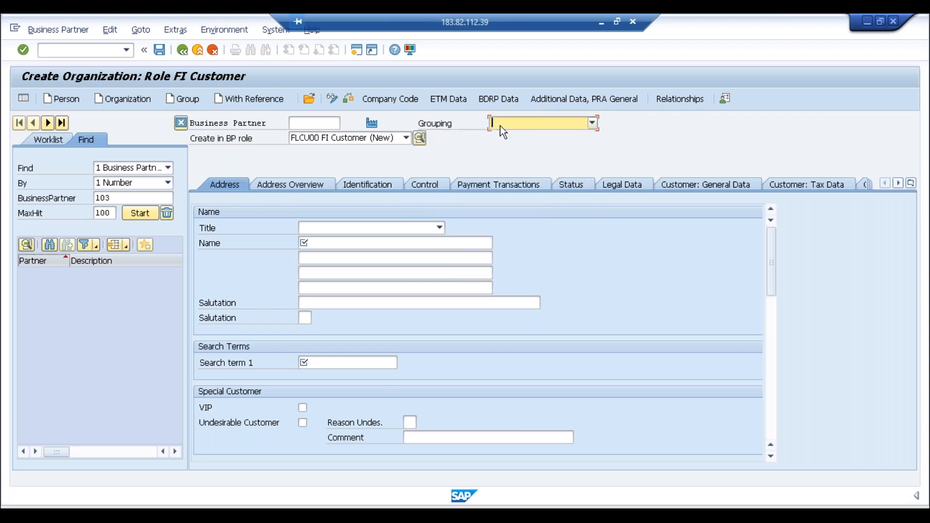
pyautogui.click(333, 124)
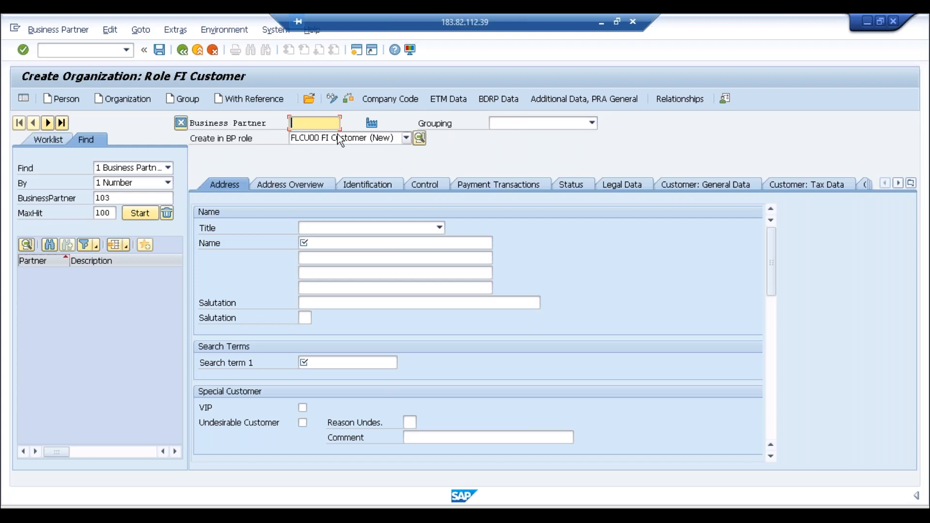
pyautogui.click(519, 134)
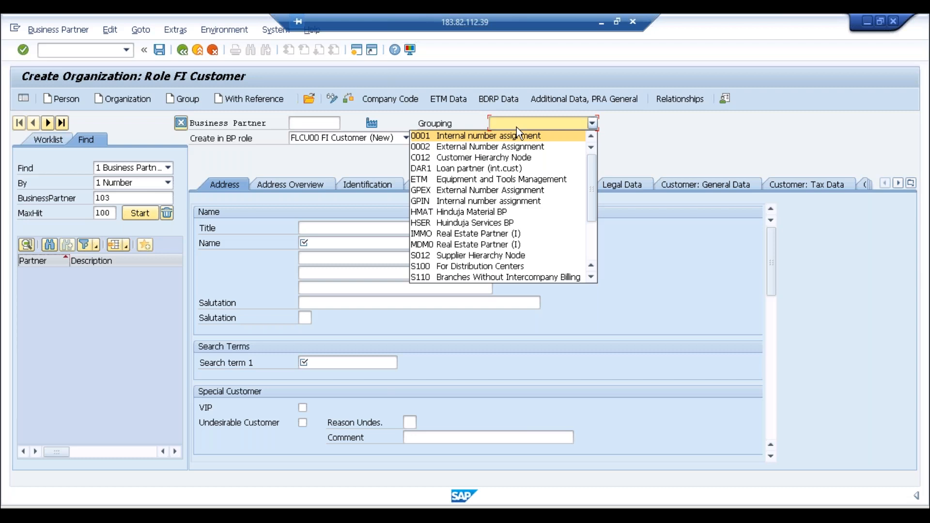
pyautogui.click(516, 127)
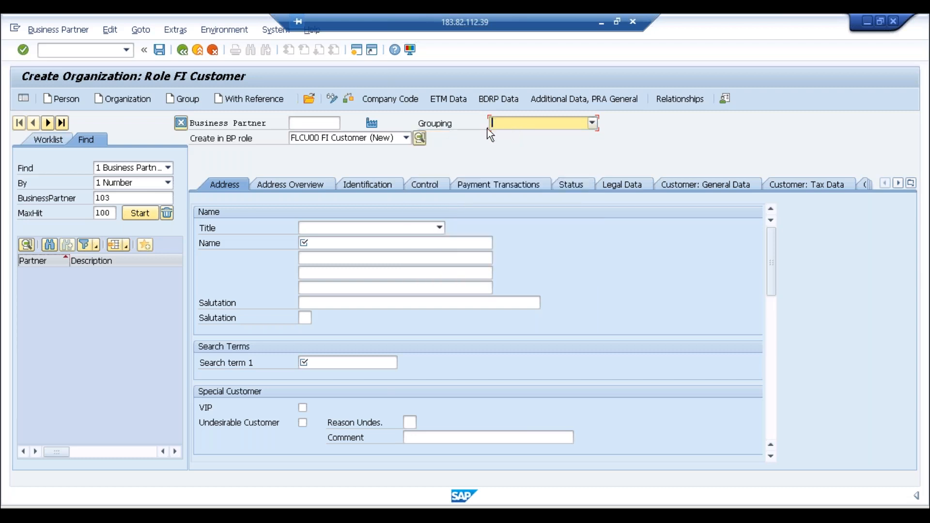
pyautogui.click(513, 128)
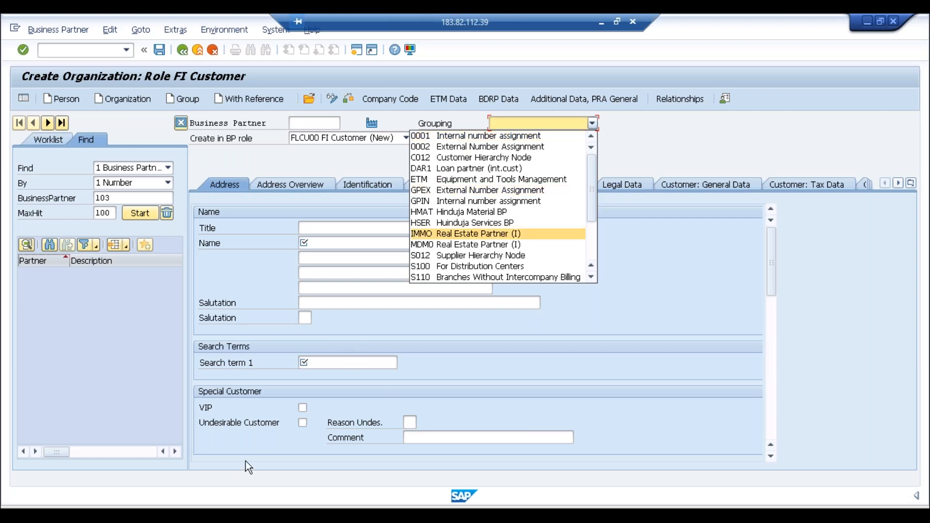
pyautogui.click(197, 515)
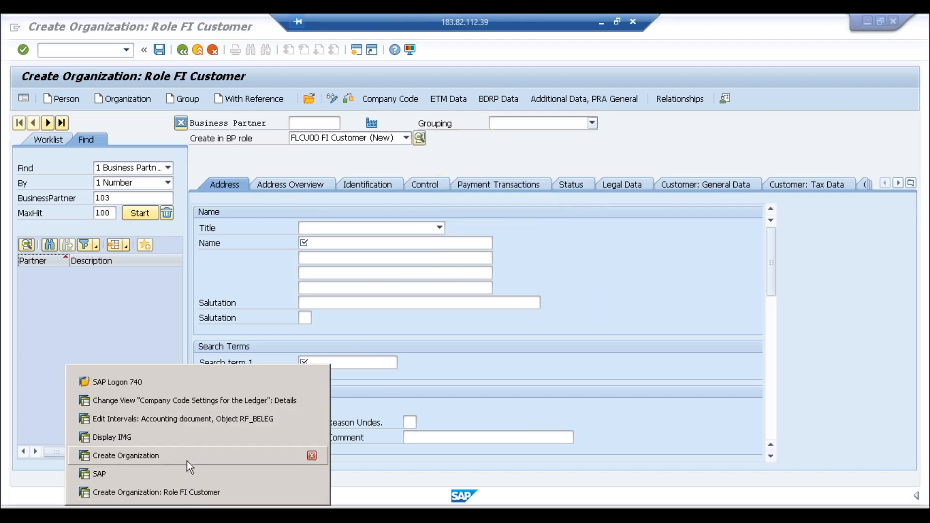
# Step: Switch to Display IMG and collapse Financial Accounting, leaving top-level areas like Cross-Application Components visible
pyautogui.click(182, 439)
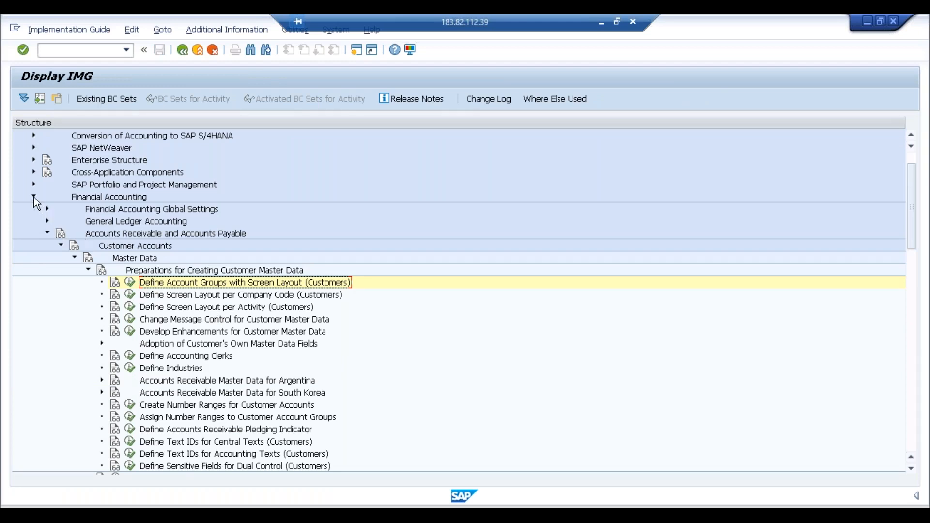
pyautogui.click(34, 196)
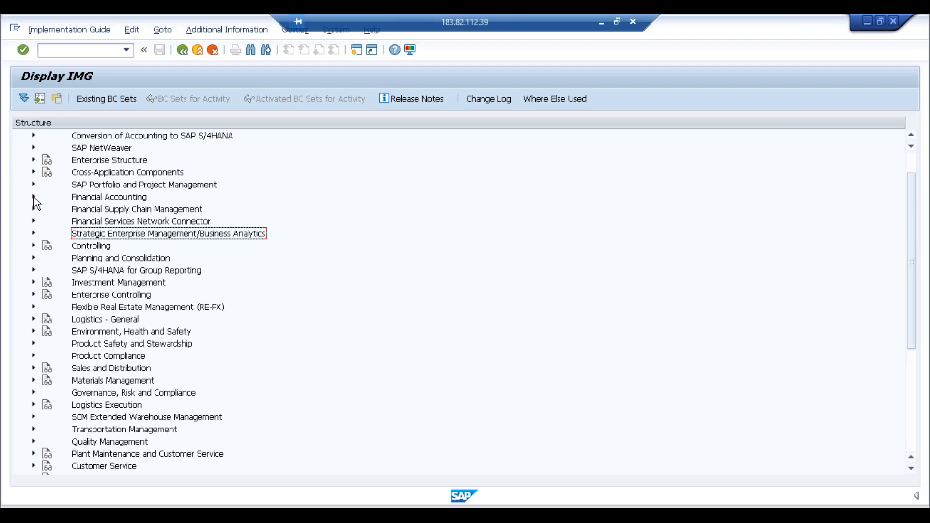
pyautogui.click(80, 174)
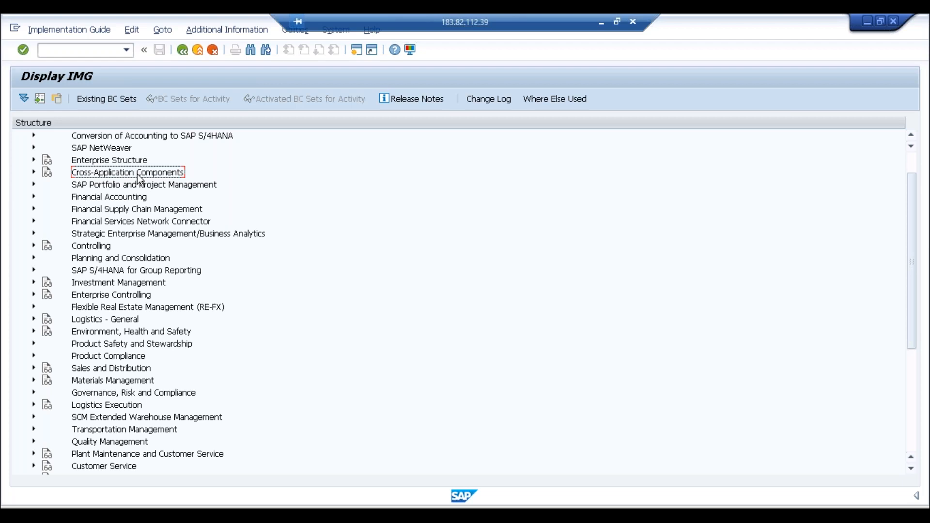
pyautogui.click(905, 164)
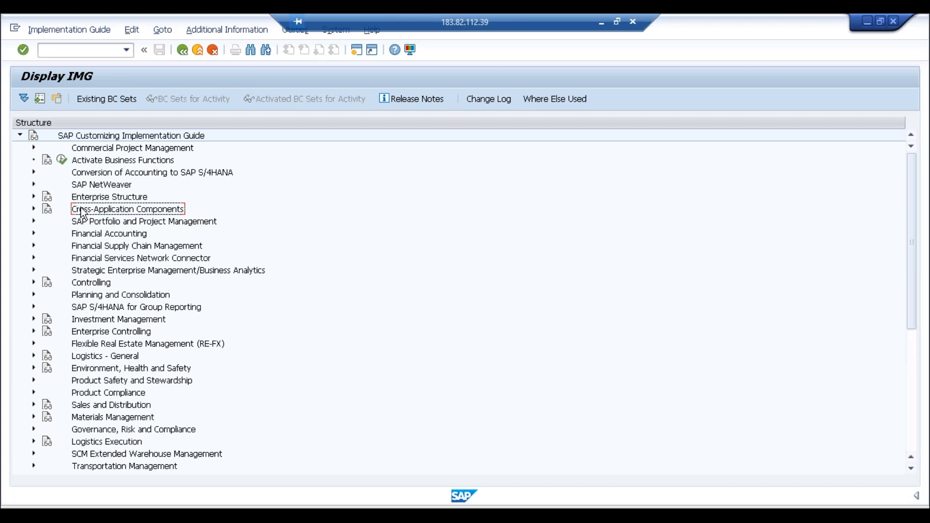
# Step: Expand Cross-Application Components > SAP Business Partner > Basic Settings > Number Ranges and Groupings and run Define Groupings and Assign Number Ranges
pyautogui.click(33, 209)
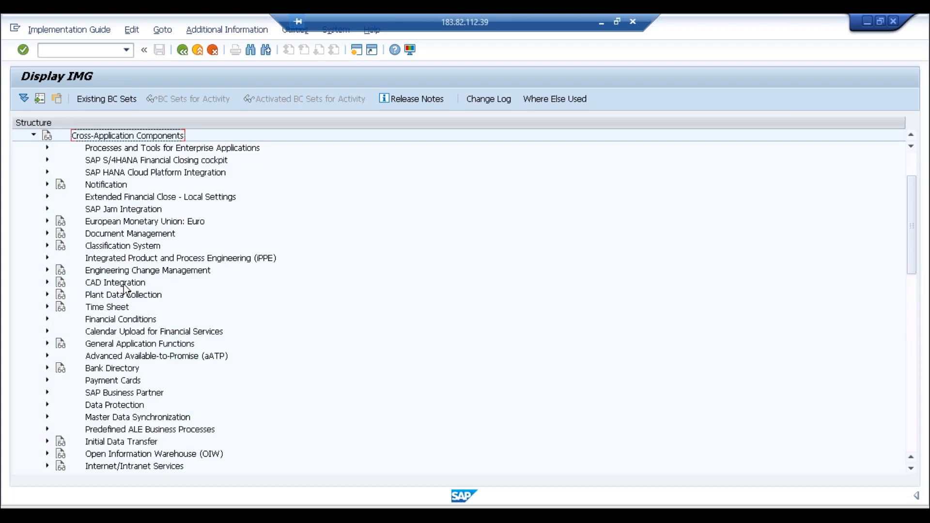
pyautogui.click(111, 394)
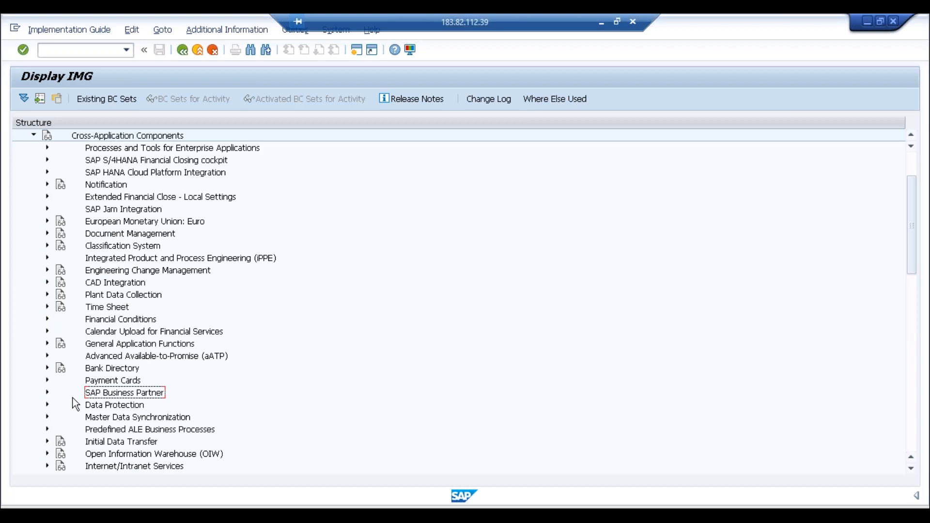
pyautogui.click(48, 393)
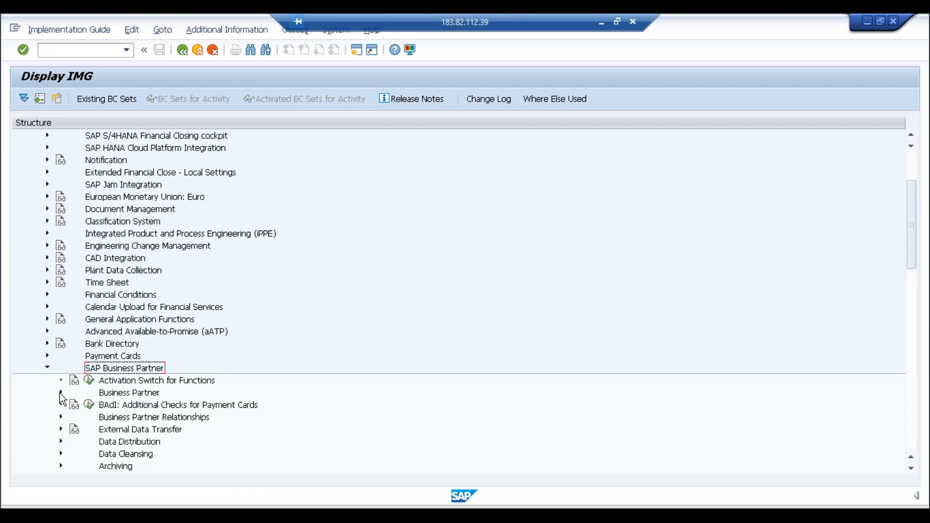
pyautogui.click(60, 392)
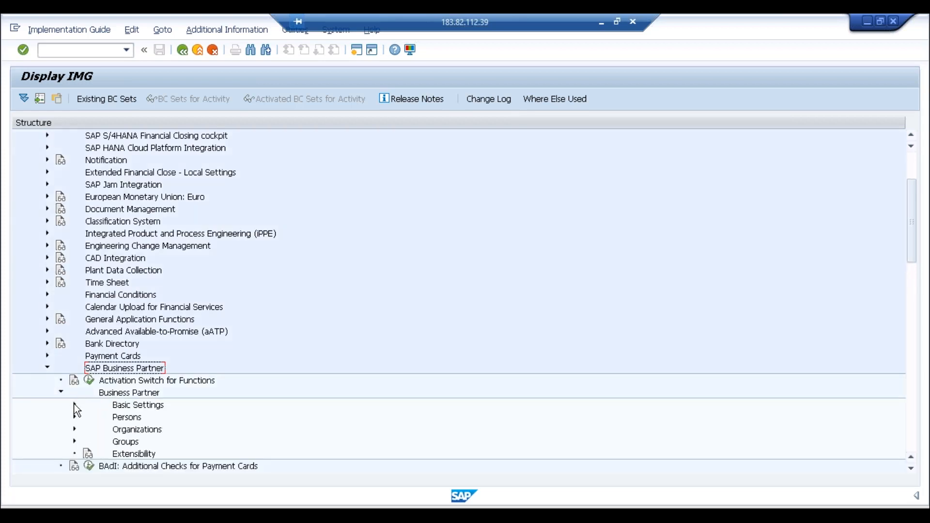
pyautogui.click(75, 405)
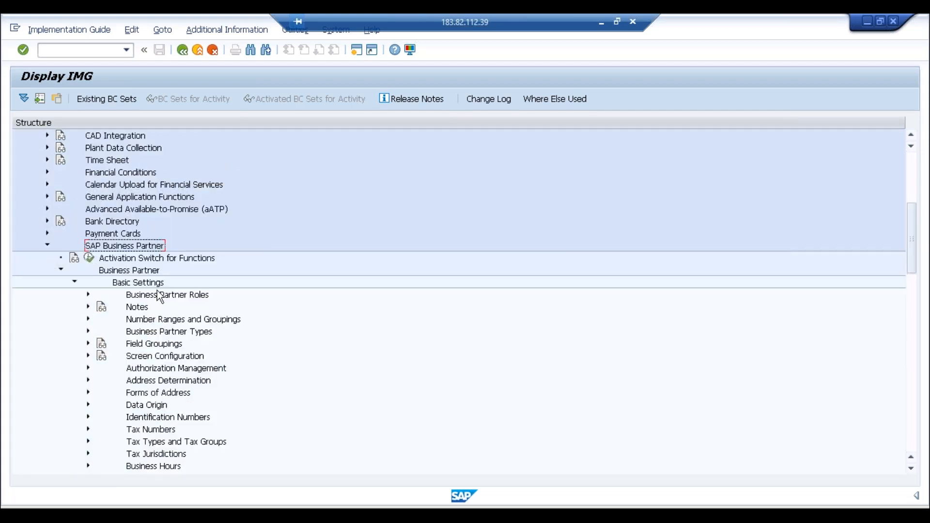
pyautogui.click(157, 322)
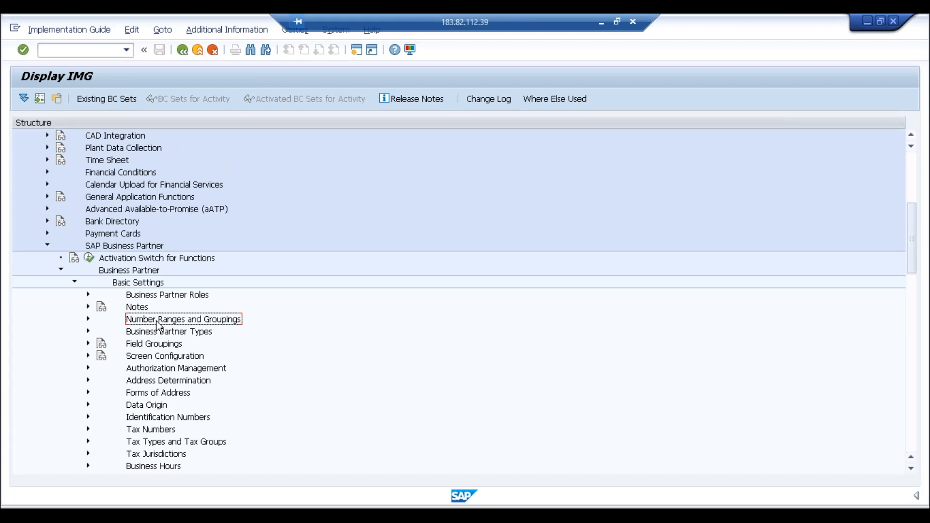
pyautogui.click(88, 319)
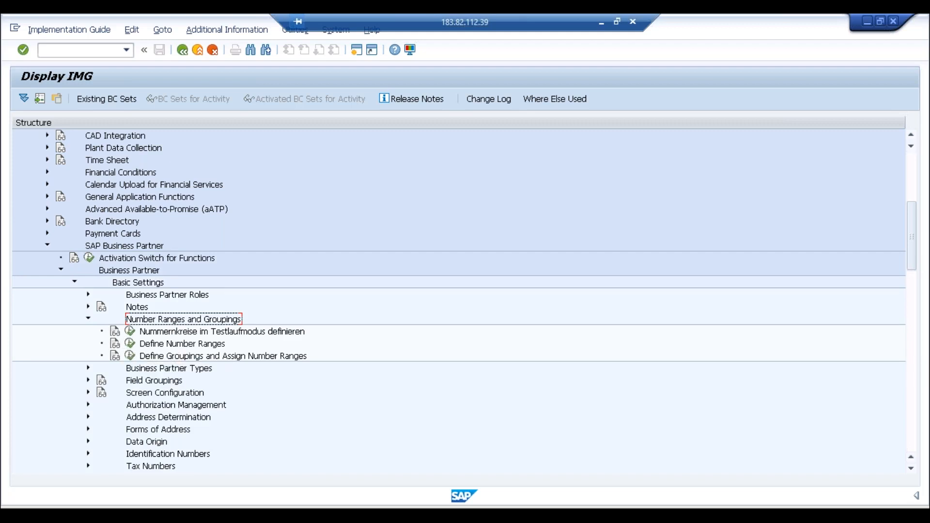
pyautogui.click(130, 358)
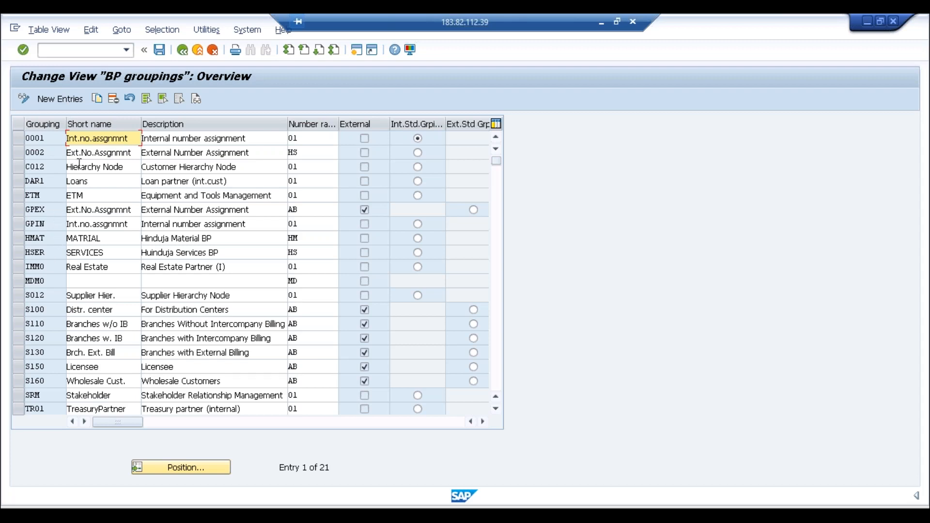
# Step: Choose New Entries on the BP groupings overview to get an empty entries table
pyautogui.click(60, 99)
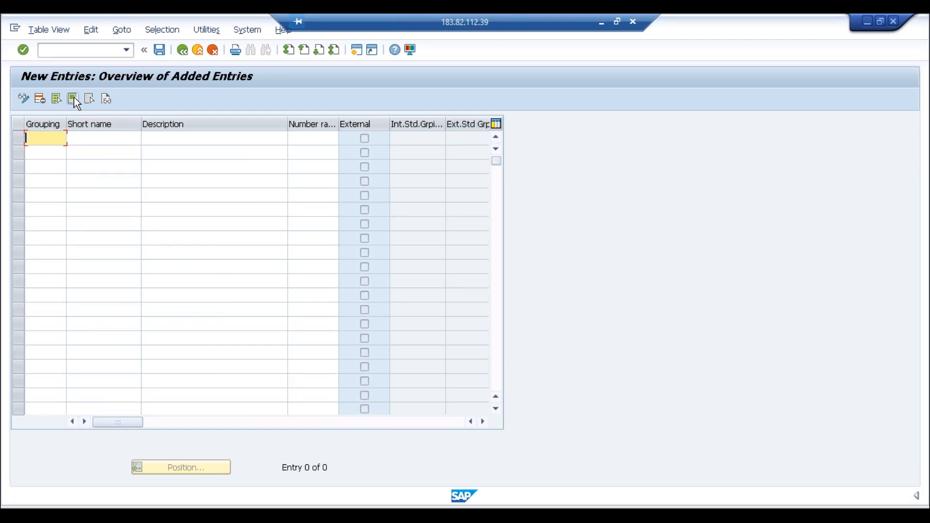
# Step: Enter grouping codes ABC1, ABC2, ABC3 and ABC4 in four rows
pyautogui.write('ABC')
pyautogui.write('1')
pyautogui.click(42, 155)
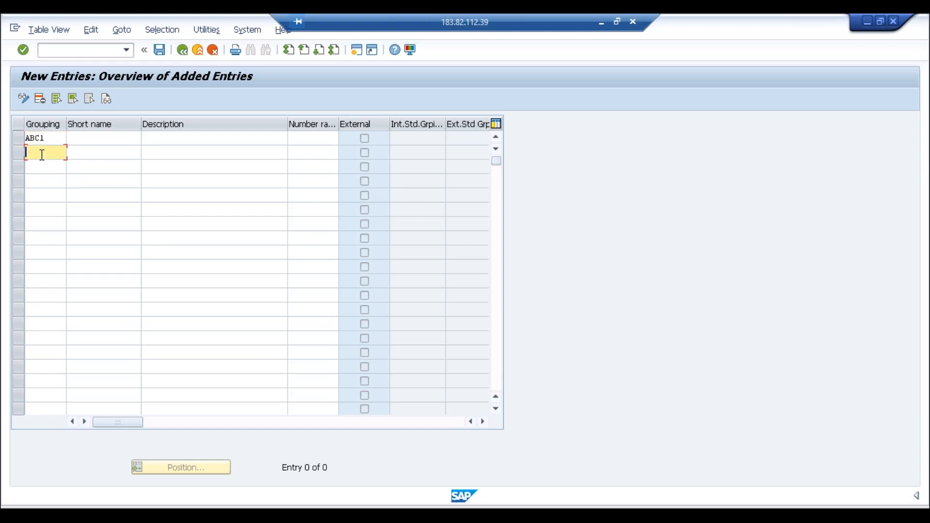
pyautogui.write('ABC2')
pyautogui.click(40, 169)
pyautogui.write('ABC3')
pyautogui.click(40, 184)
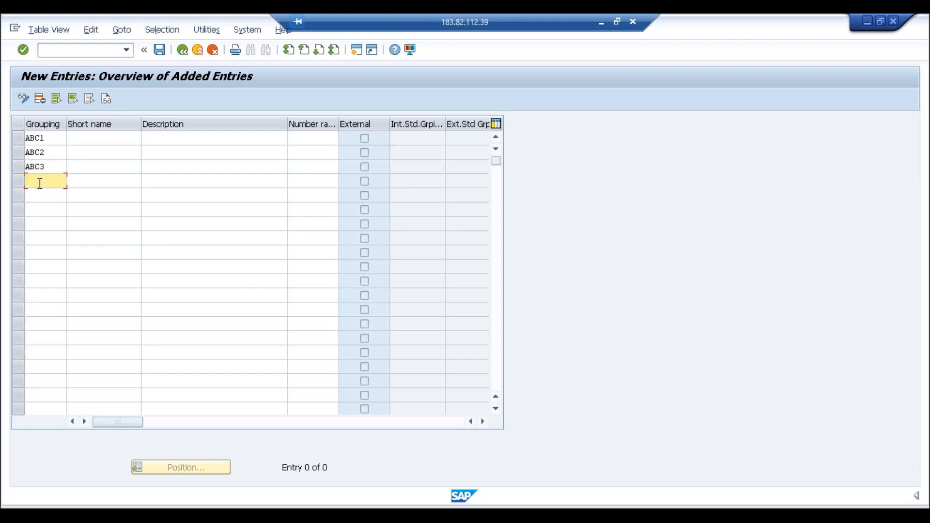
pyautogui.write('ABC4')
# Step: Give the groupings short names Domestic, Foreign, Group and One Time
pyautogui.click(98, 140)
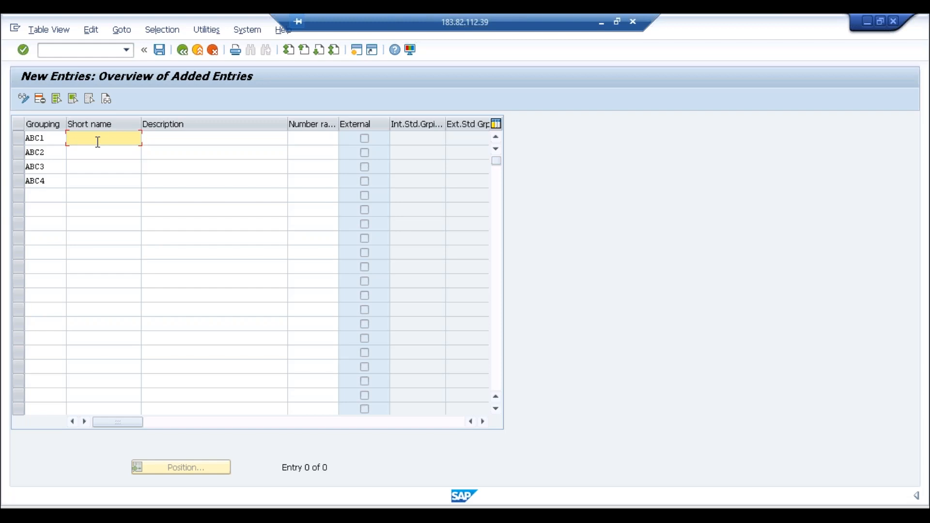
pyautogui.write('Domestic')
pyautogui.click(91, 153)
pyautogui.write('Foreign')
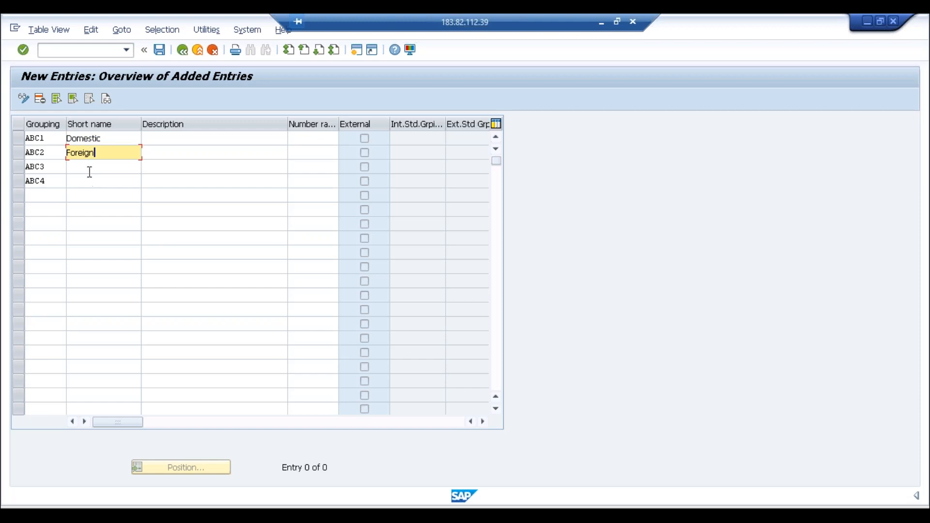
pyautogui.click(90, 172)
pyautogui.write('Grou')
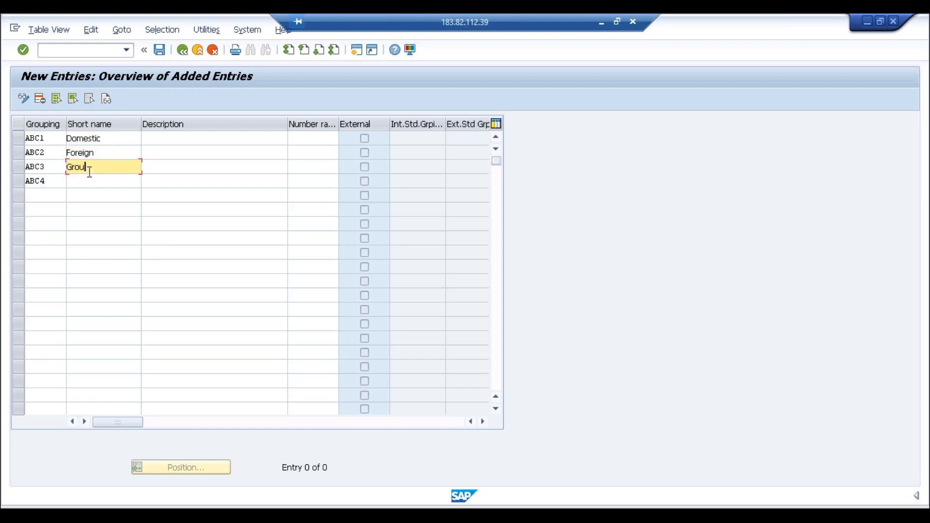
pyautogui.click(86, 185)
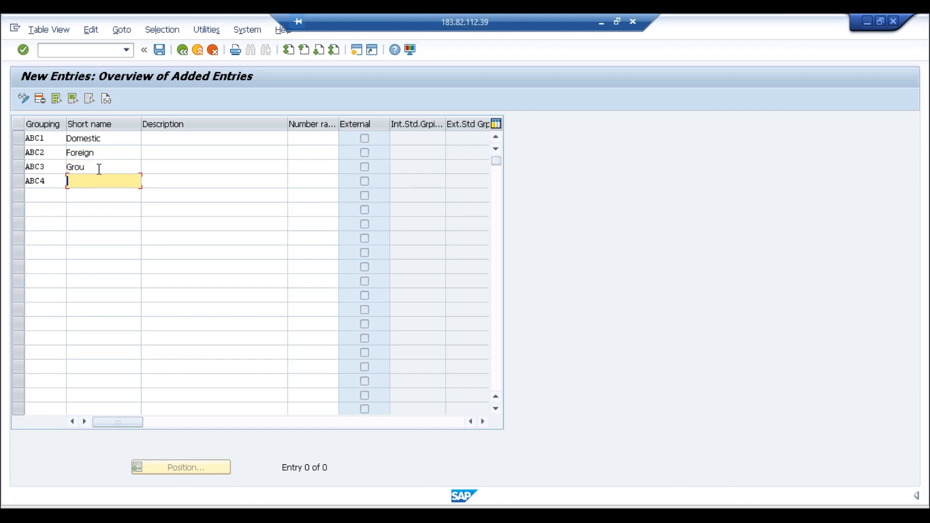
pyautogui.click(98, 169)
pyautogui.write('p')
pyautogui.click(94, 178)
pyautogui.write('One Time')
# Step: Copy the four short names into the Description column using Ctrl+Y block selection
pyautogui.click(170, 141)
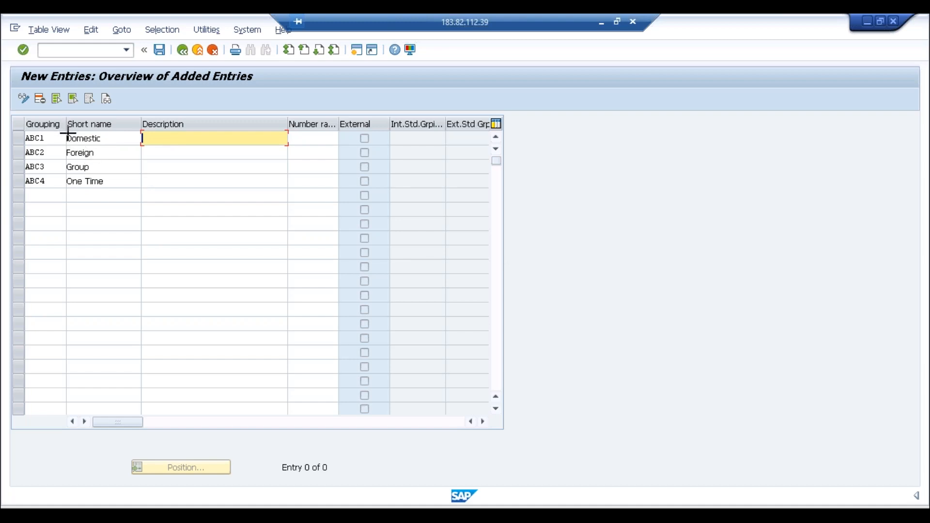
pyautogui.hotkey('ctrl', 'y')
pyautogui.moveTo(68, 135); pyautogui.dragTo(106, 185)
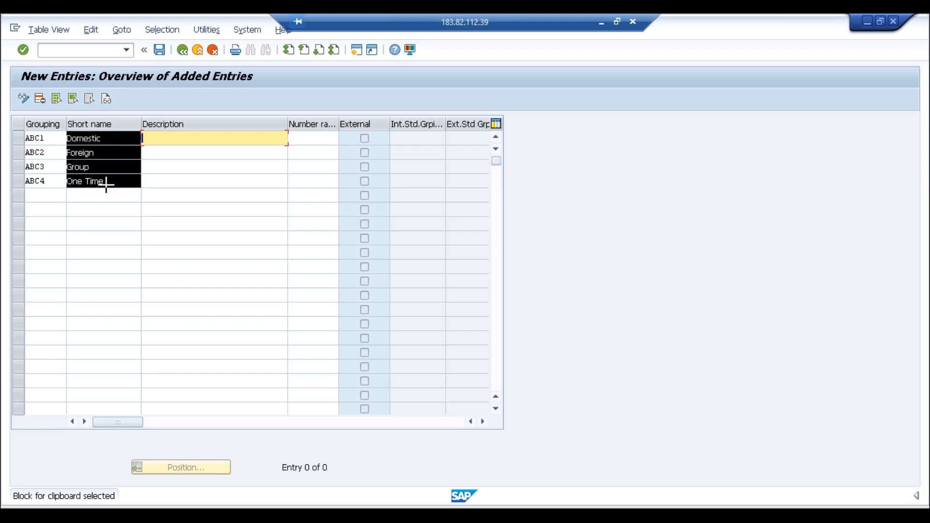
pyautogui.hotkey('ctrl', 'c')
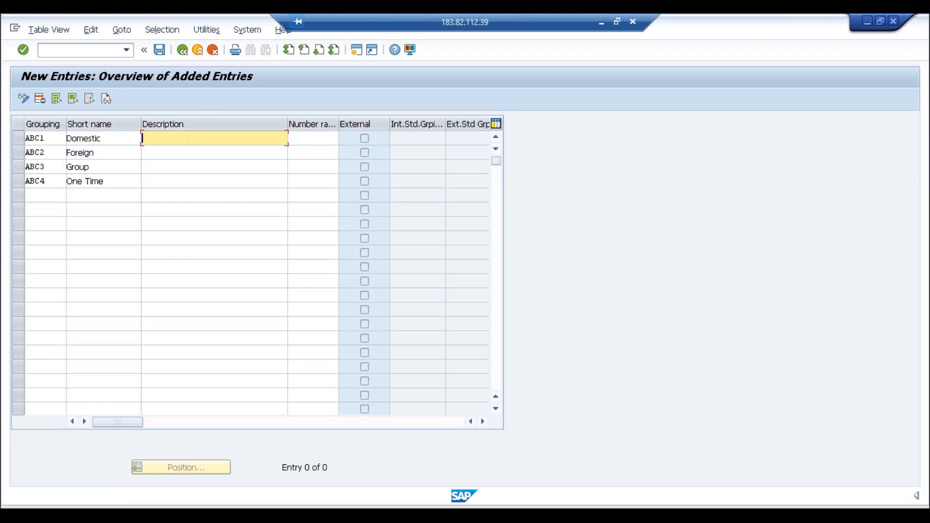
pyautogui.hotkey('ctrl', 'v')
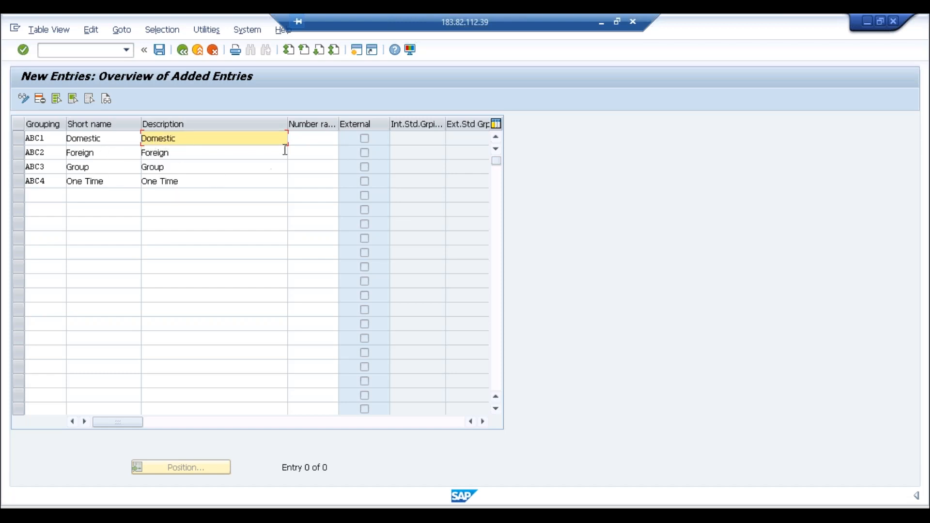
# Step: Assign number range 01 to groupings ABC1, ABC2, ABC3 and ABC4
pyautogui.click(301, 141)
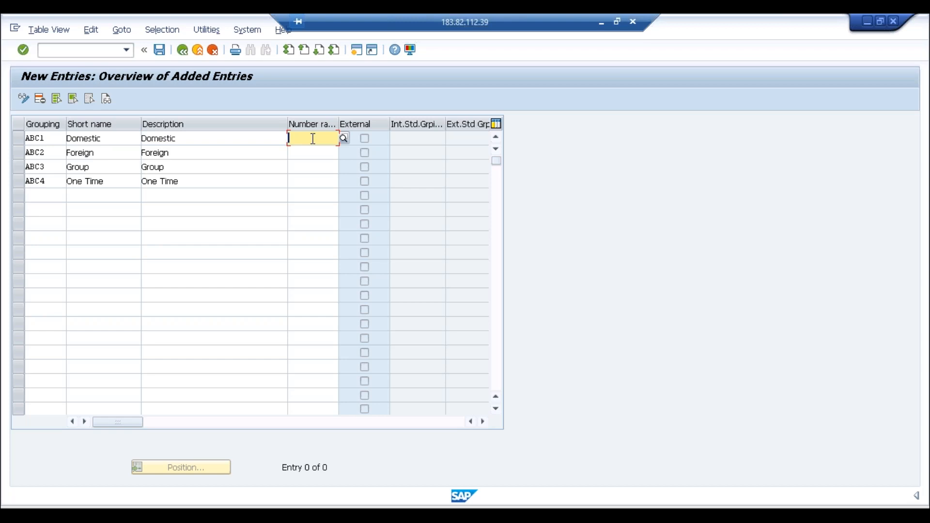
pyautogui.click(343, 139)
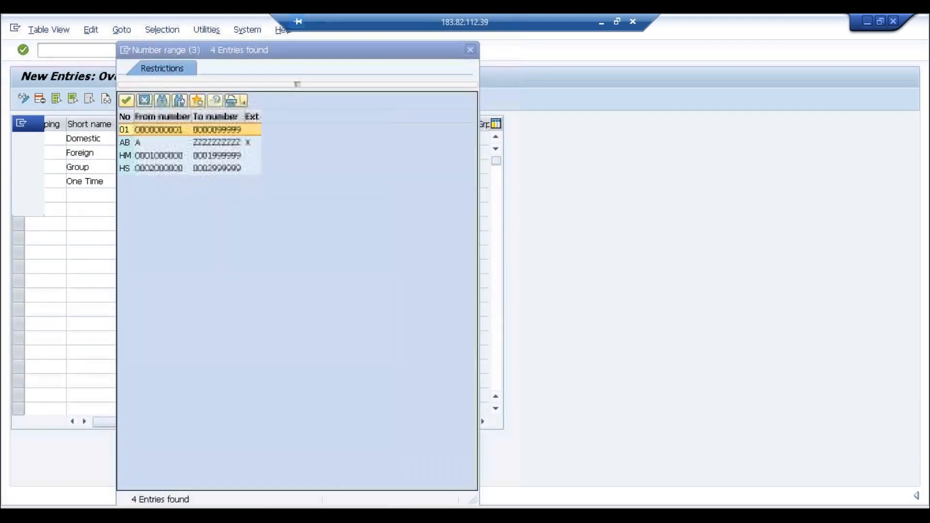
pyautogui.doubleClick(185, 131)
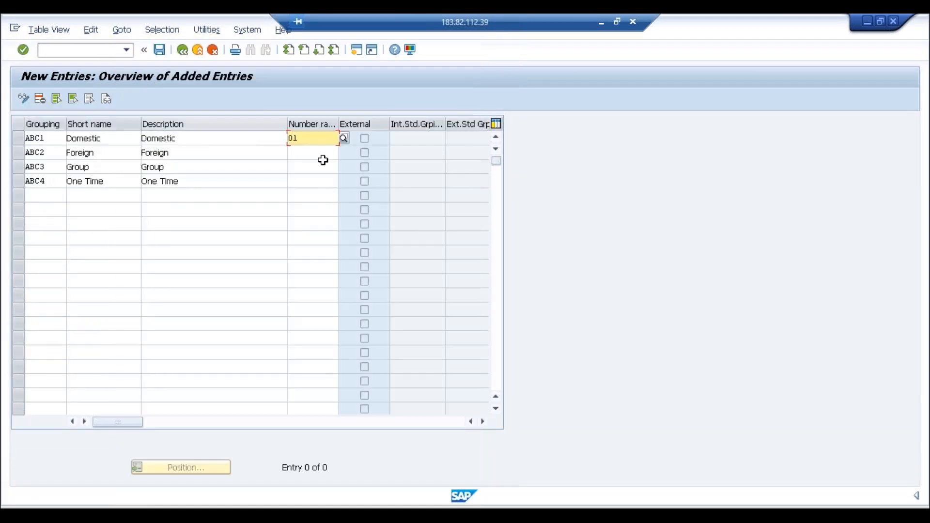
pyautogui.click(307, 153)
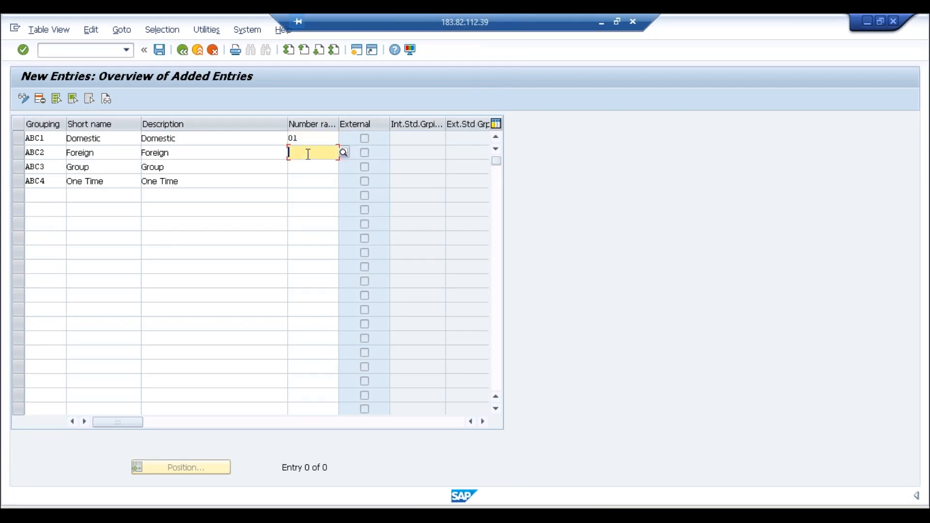
pyautogui.write('01')
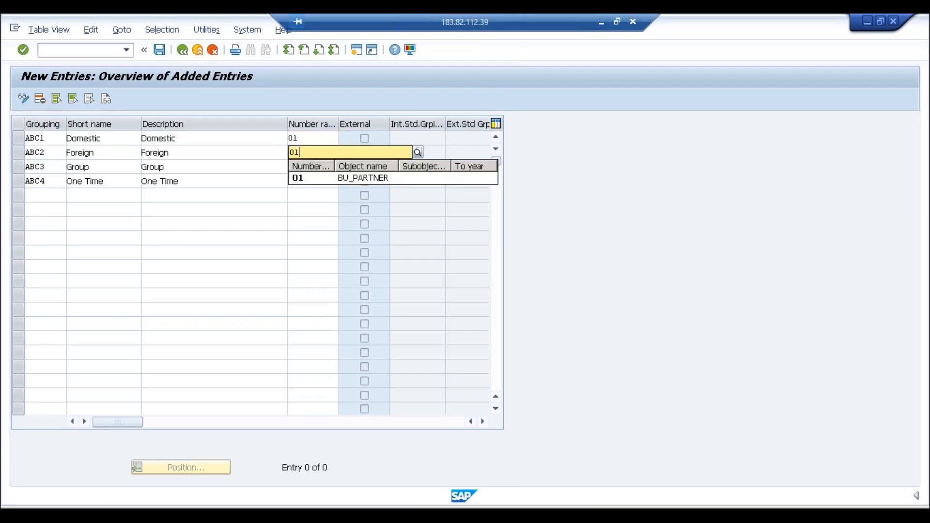
pyautogui.click(301, 178)
pyautogui.click(299, 164)
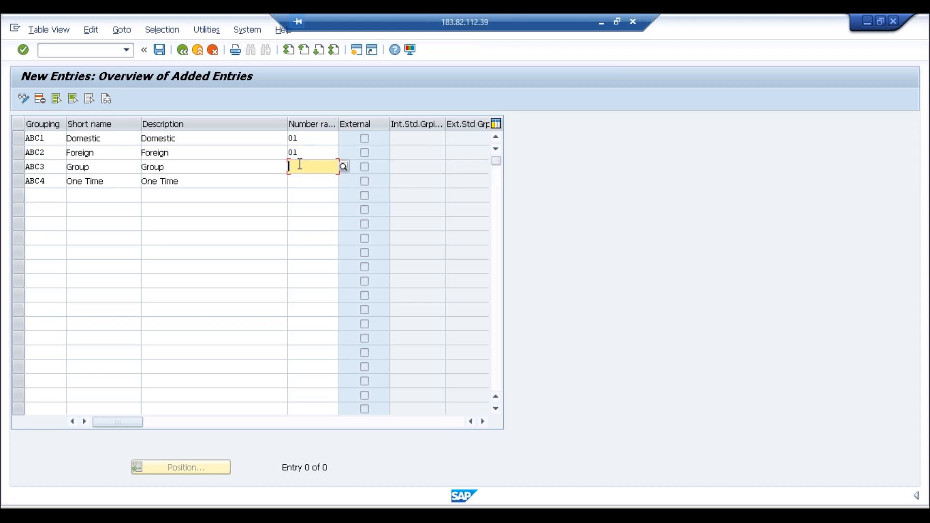
pyautogui.write('01')
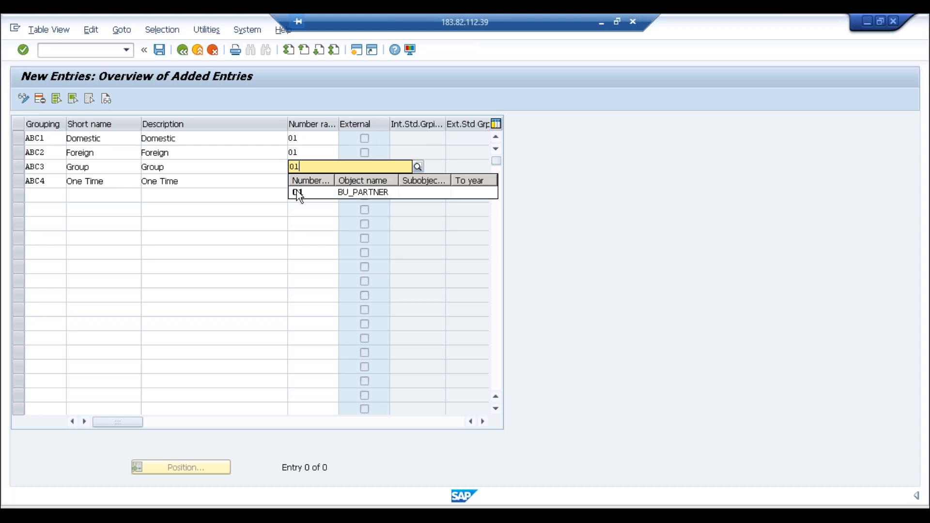
pyautogui.click(300, 181)
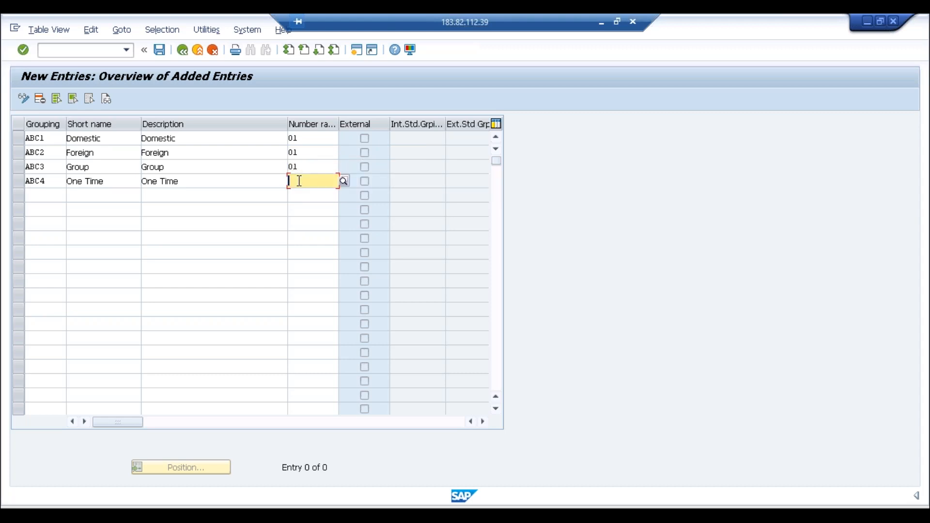
pyautogui.write('01')
pyautogui.press('Return')
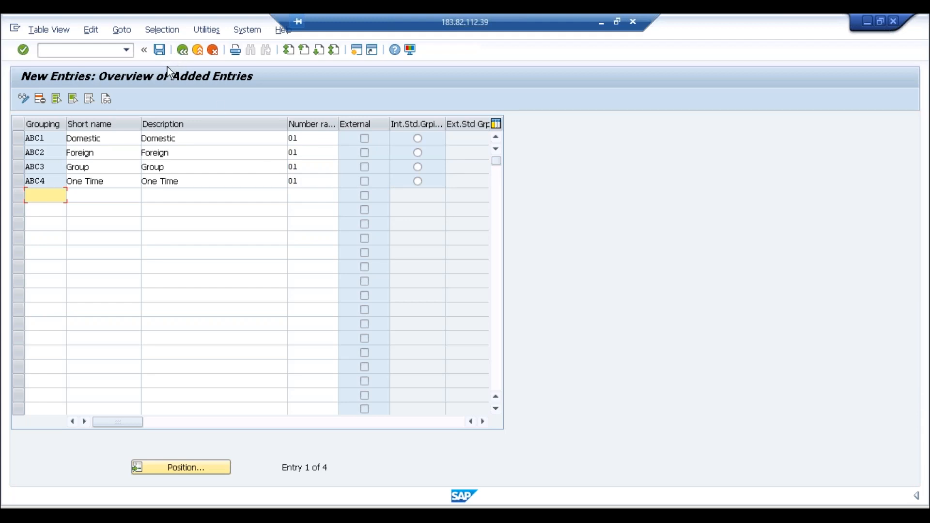
# Step: Save the new grouping entries and confirm the customizing request
pyautogui.click(162, 53)
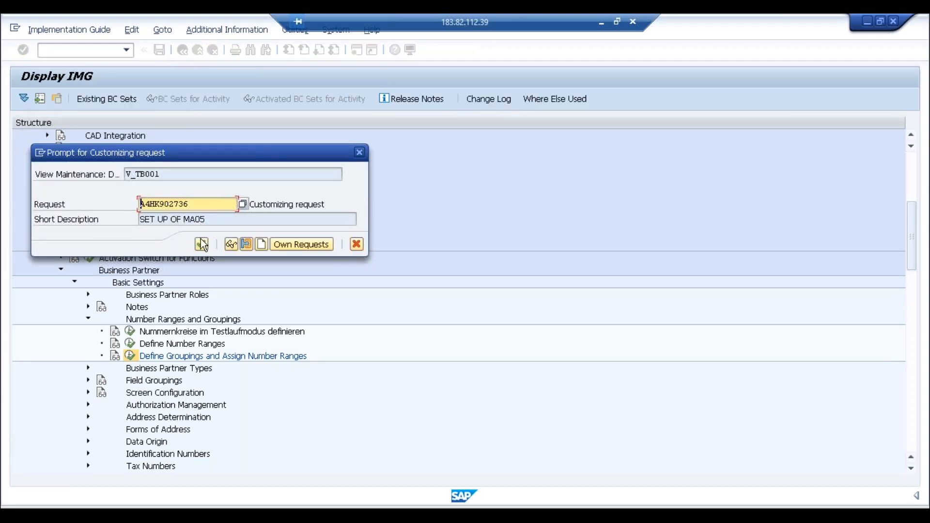
pyautogui.click(202, 243)
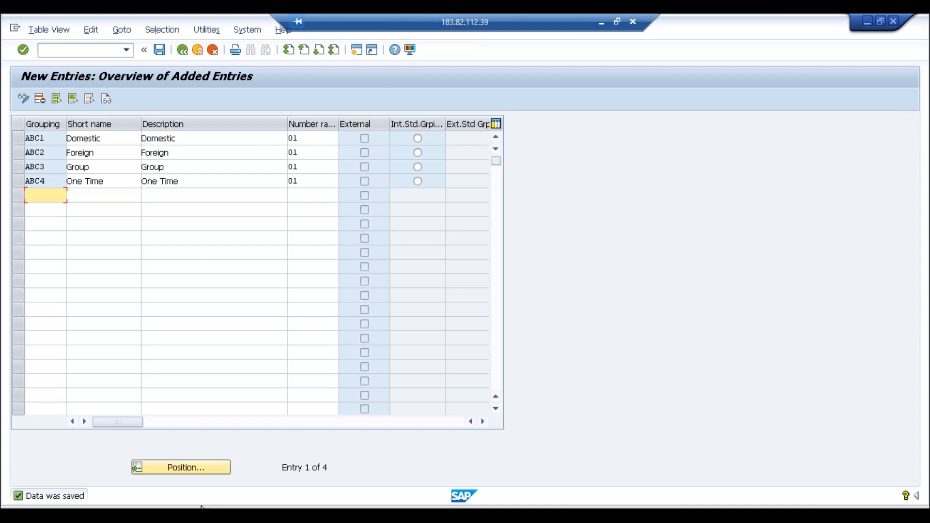
pyautogui.click(198, 514)
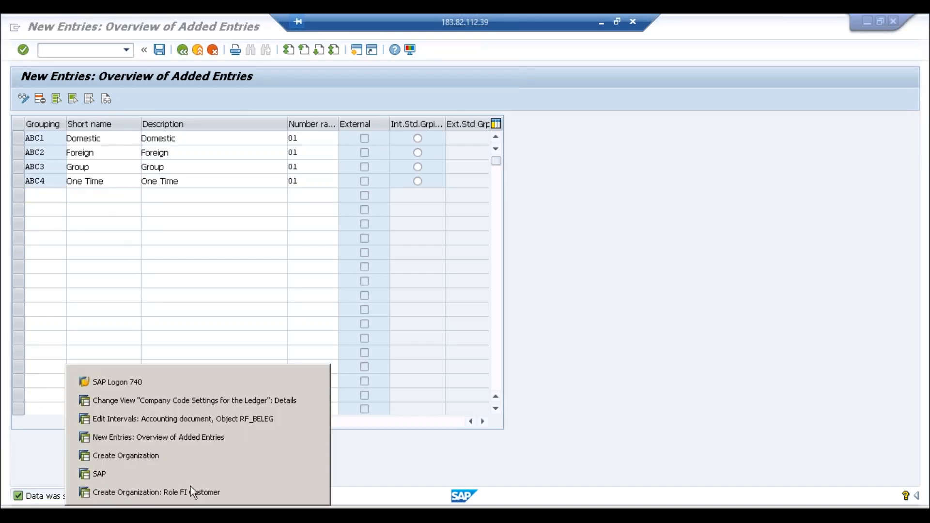
# Step: Create the organization in the FI Customer role with grouping ABC1 Domestic
pyautogui.click(175, 455)
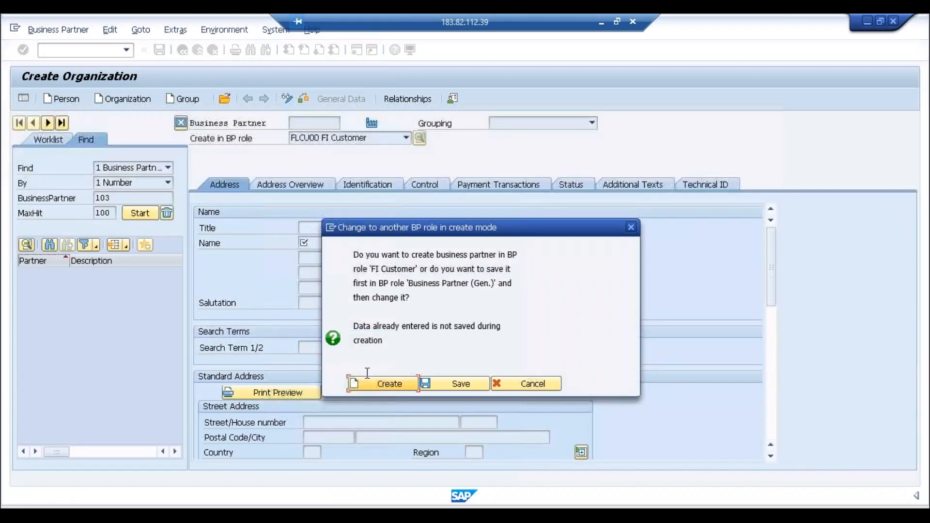
pyautogui.press('Return')
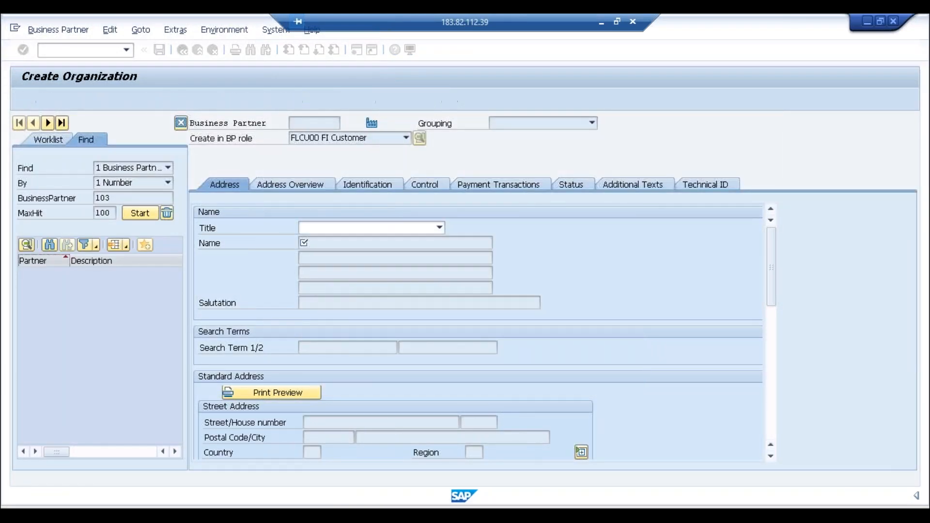
pyautogui.click(571, 125)
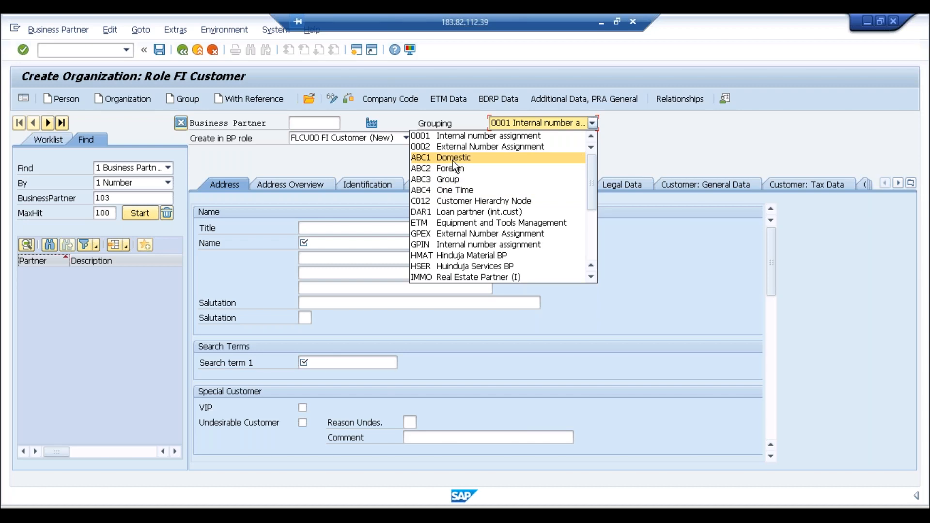
pyautogui.click(469, 117)
pyautogui.click(505, 123)
pyautogui.click(426, 157)
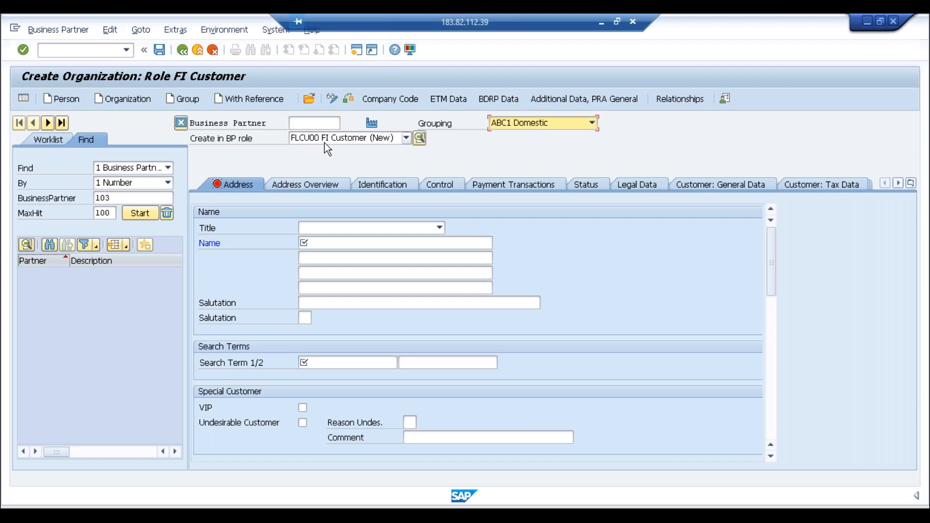
# Step: Set title 0003 Company and name the organization Amazon
pyautogui.click(362, 229)
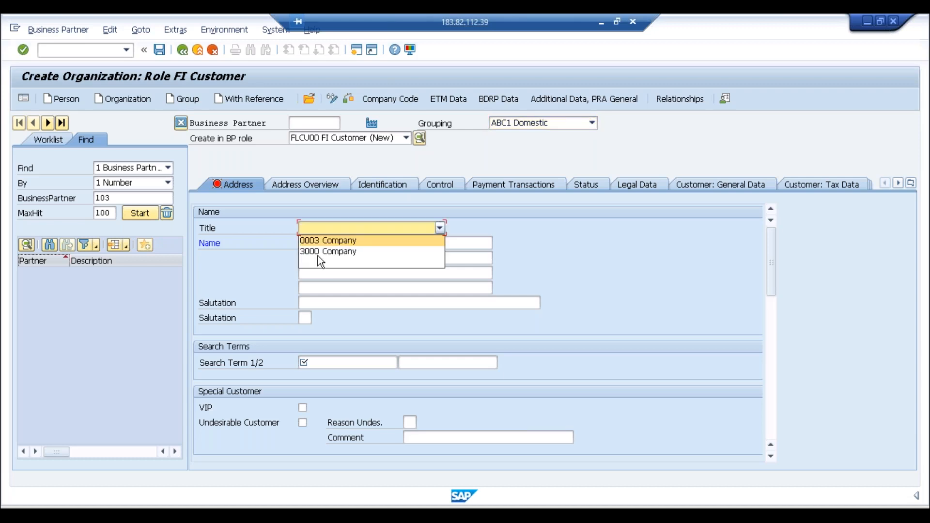
pyautogui.click(327, 242)
pyautogui.click(317, 246)
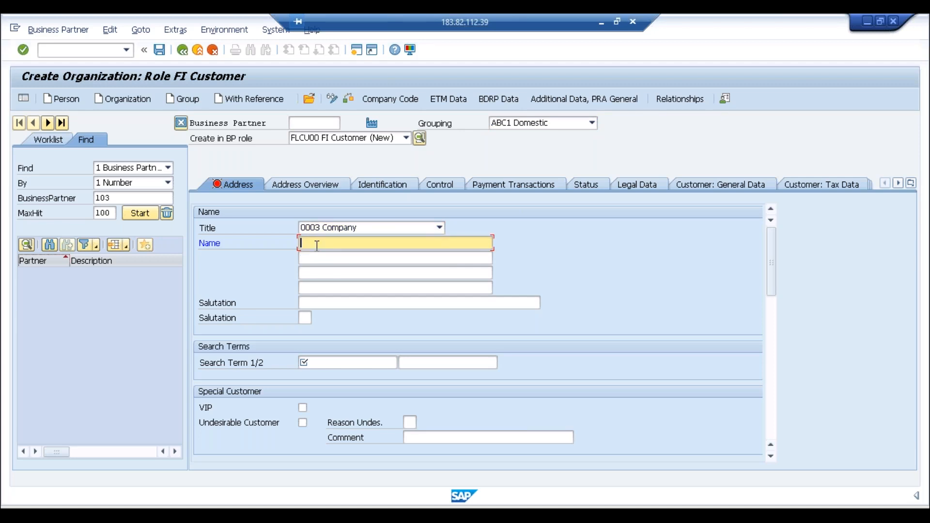
pyautogui.write('Amazon')
pyautogui.click(318, 360)
pyautogui.write('Amazon')
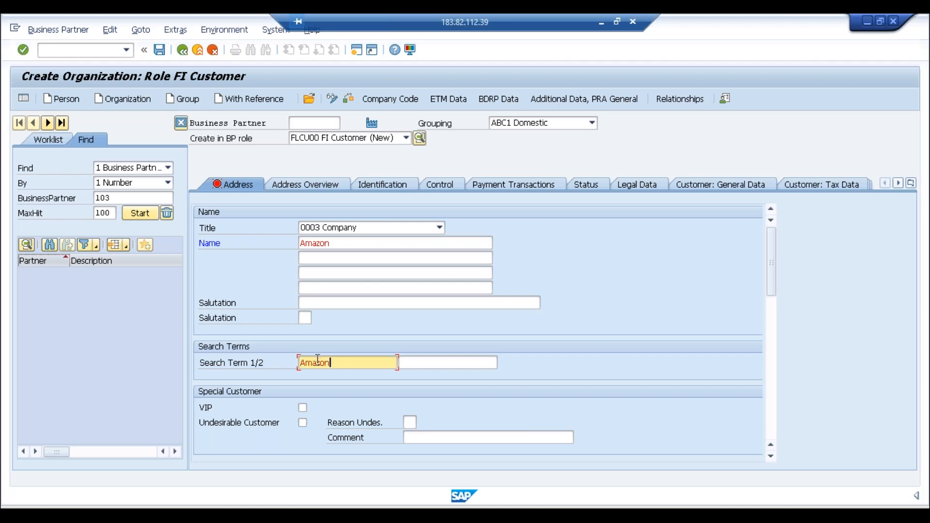
# Step: Enter postal code 600000, city Bengaluru, country IN and language EN English
pyautogui.click(771, 335)
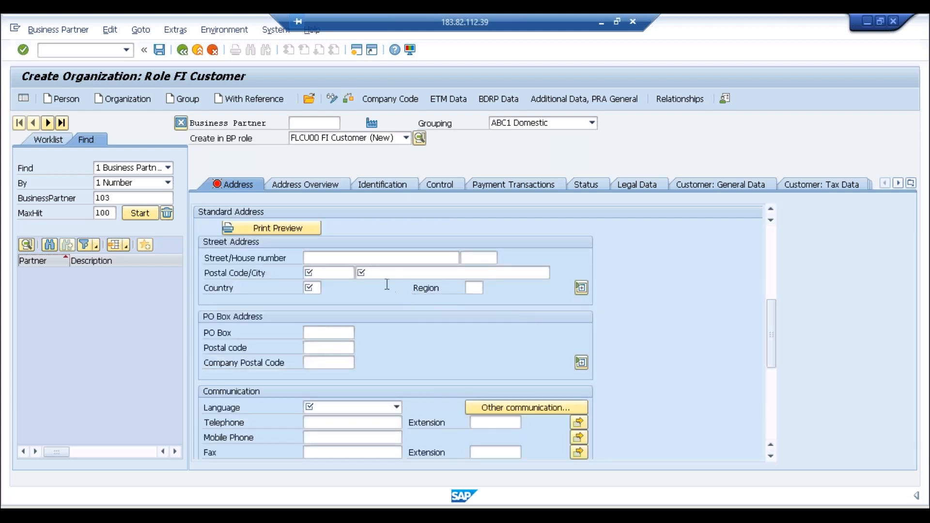
pyautogui.click(330, 273)
pyautogui.write('60000')
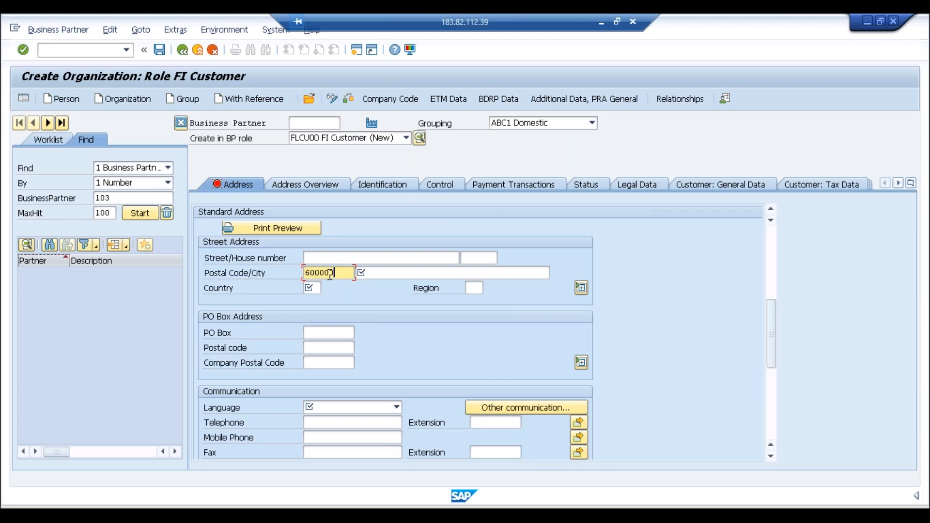
pyautogui.press('Tab')
pyautogui.write('Bengaluru')
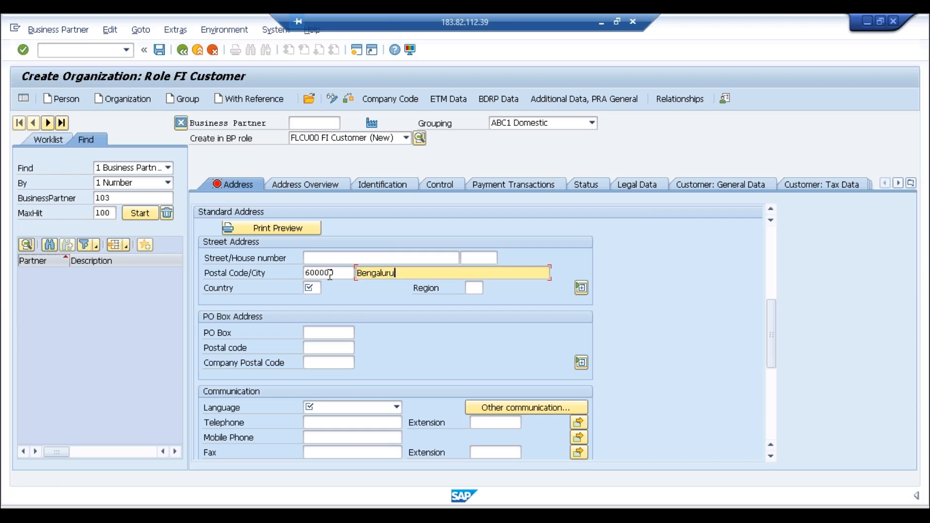
pyautogui.click(315, 289)
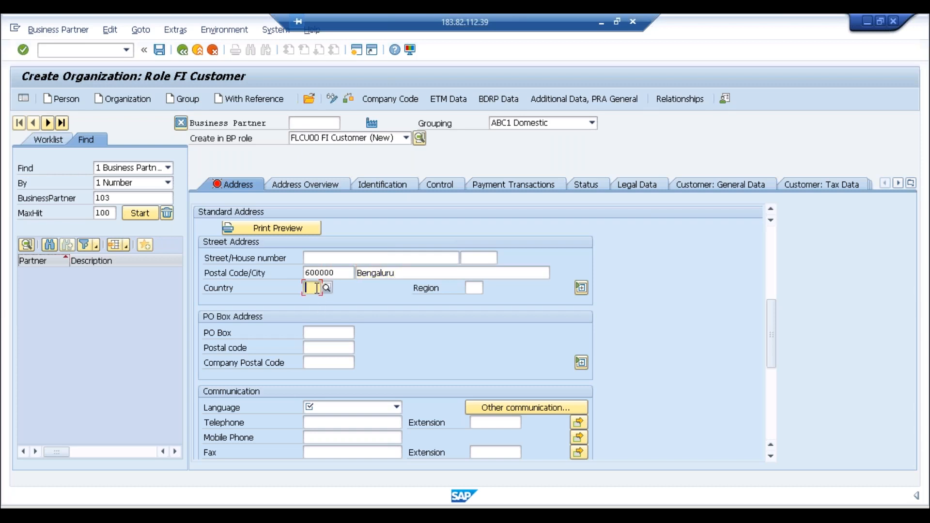
pyautogui.write('IN')
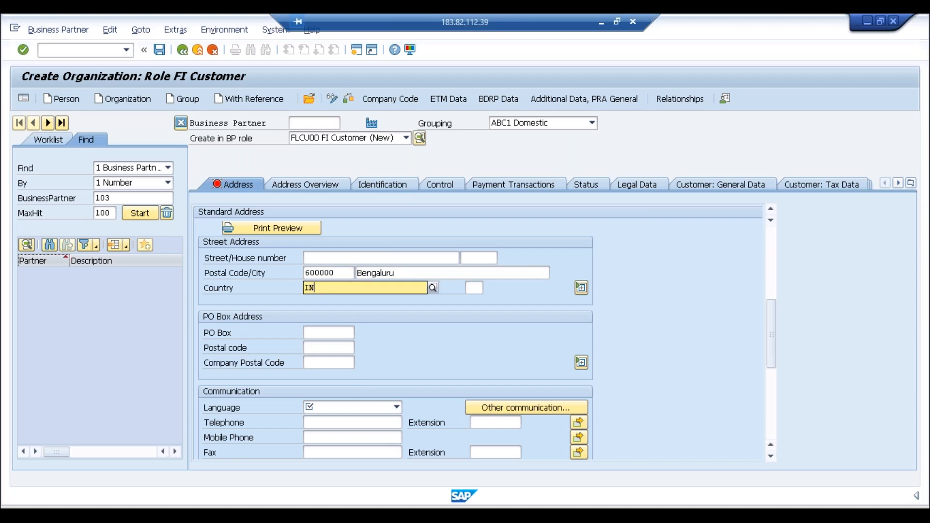
pyautogui.click(333, 408)
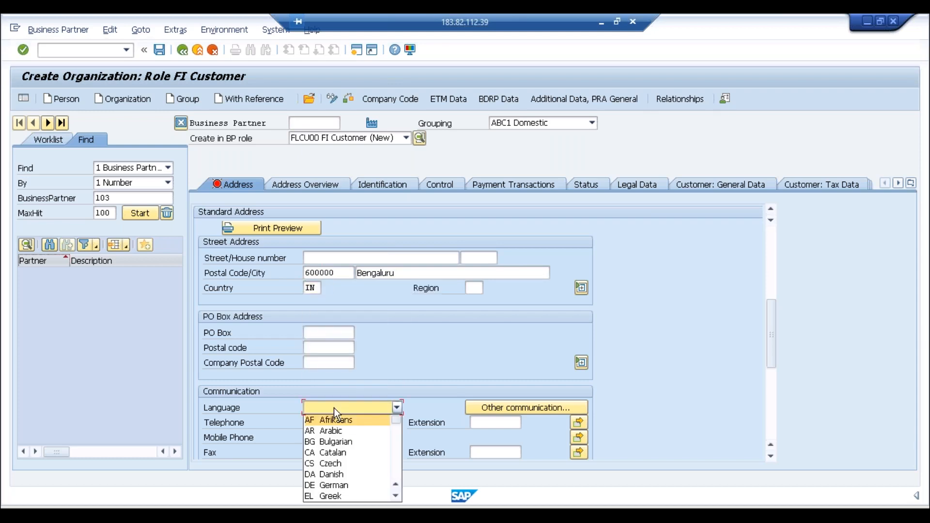
pyautogui.scroll(-1, 333, 408)
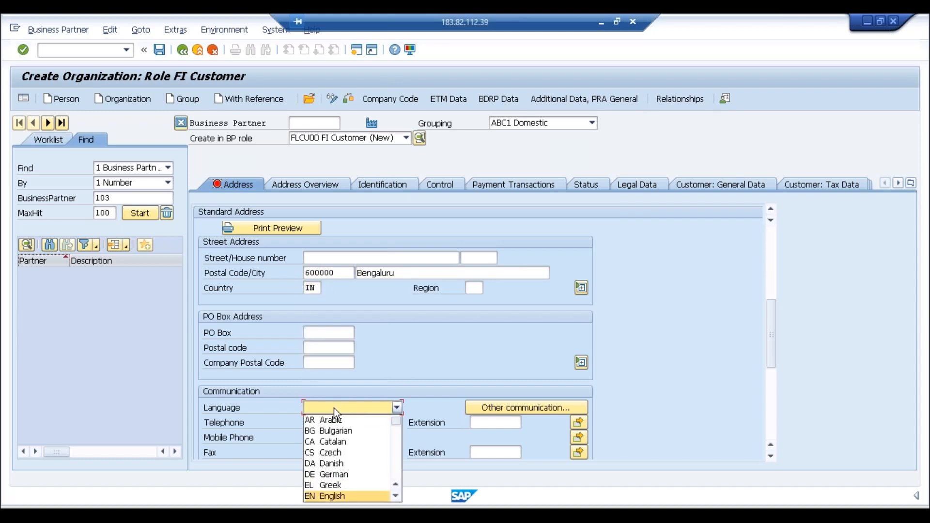
pyautogui.click(320, 496)
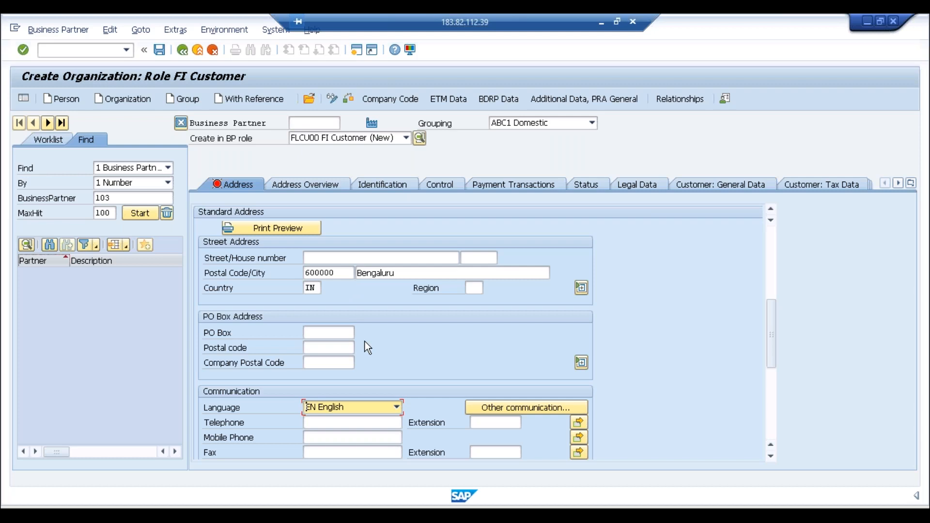
# Step: Extend the customer to company code ABC1 (ABC Limited India)
pyautogui.click(395, 102)
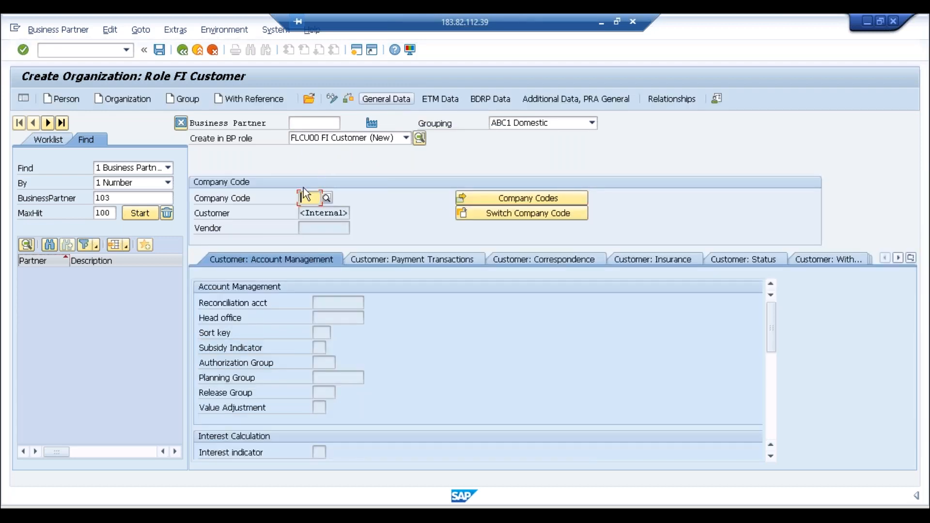
pyautogui.write('abci')
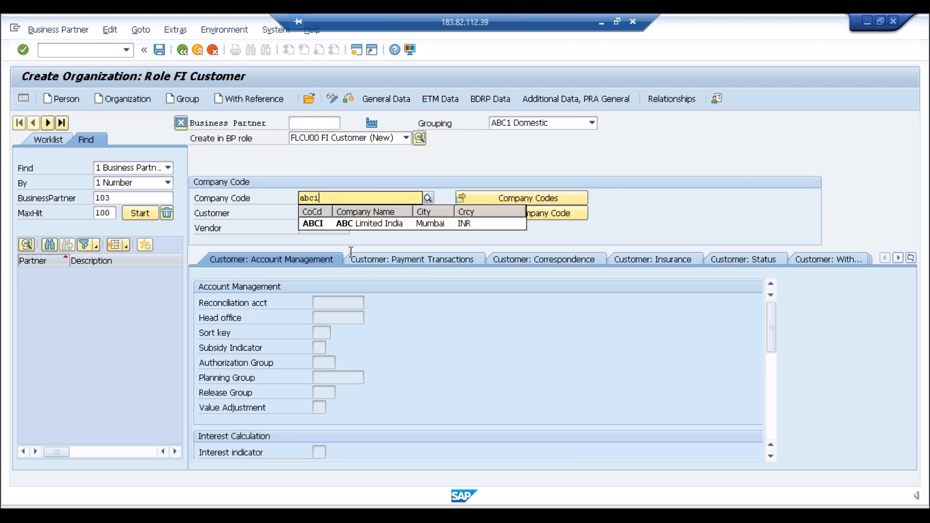
pyautogui.click(321, 227)
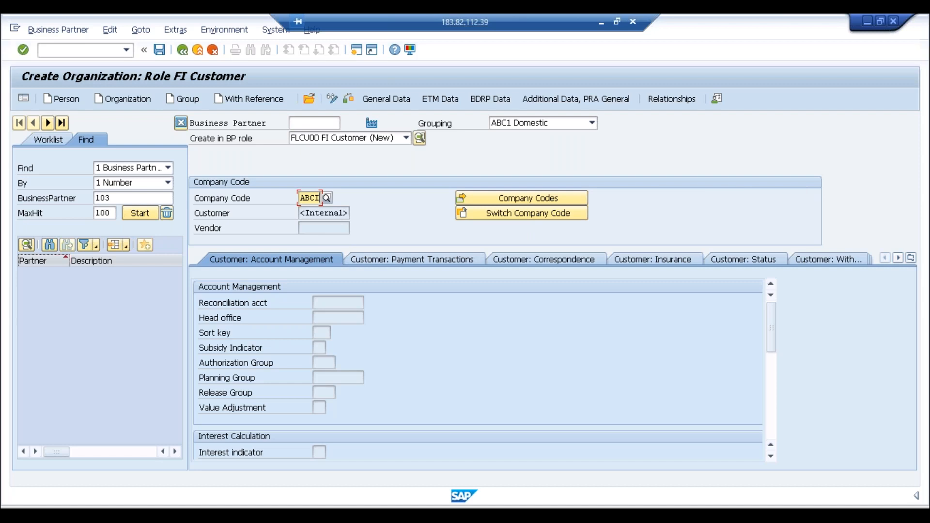
pyautogui.press('Return')
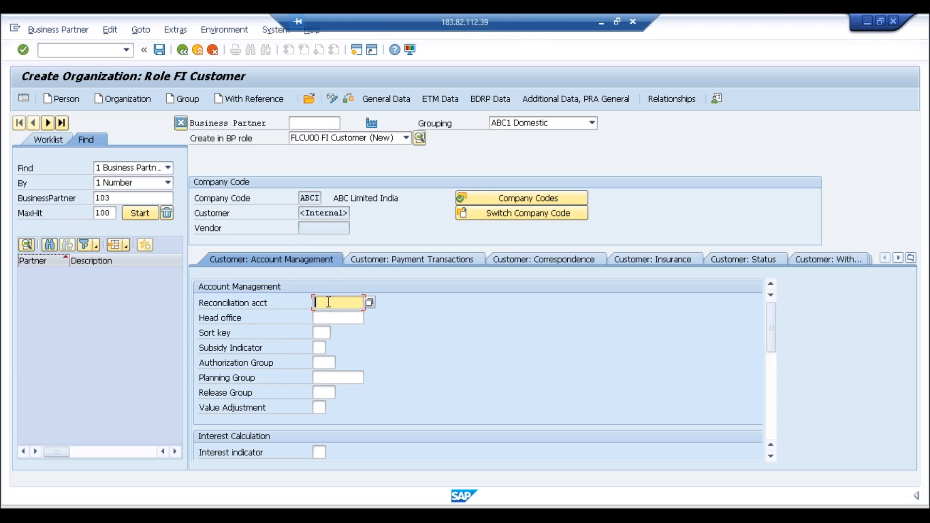
# Step: Visit the Head office and Reconciliation account fields, then return to Notepad
pyautogui.click(352, 321)
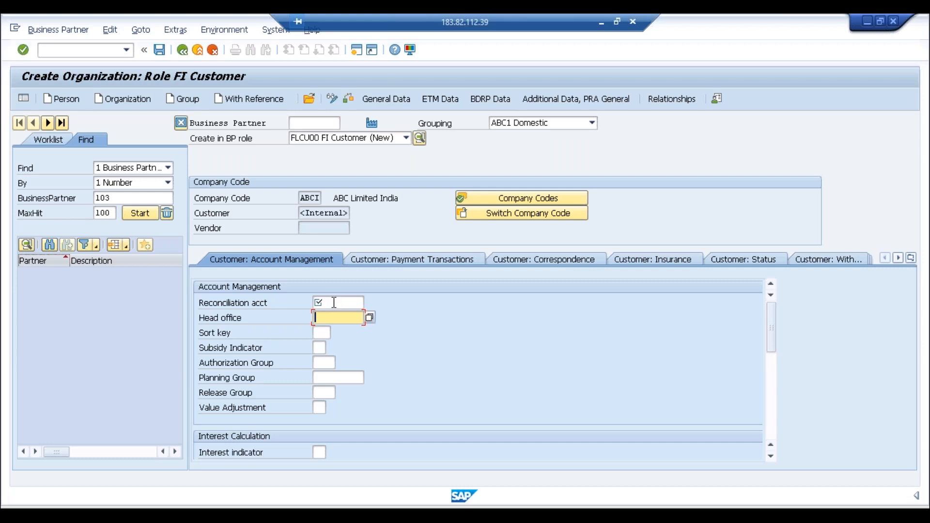
pyautogui.click(334, 303)
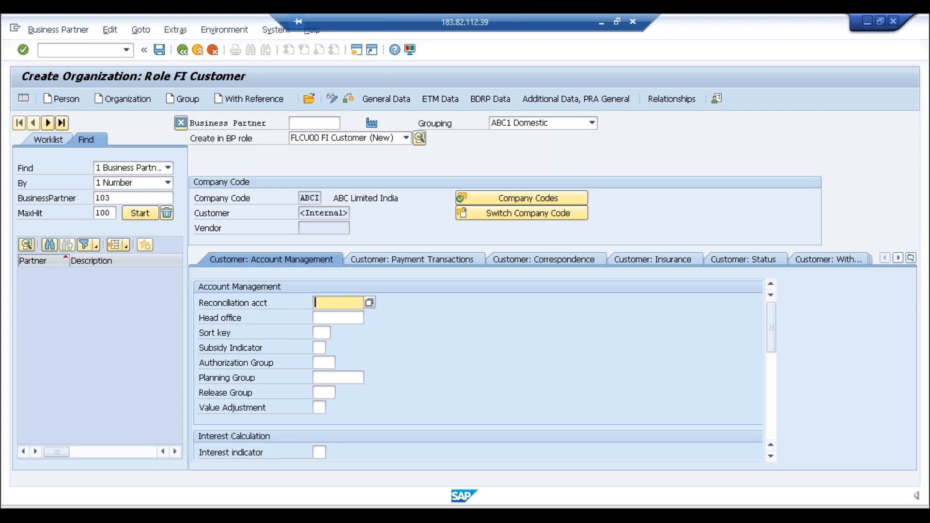
pyautogui.hotkey('alt', 'Tab')
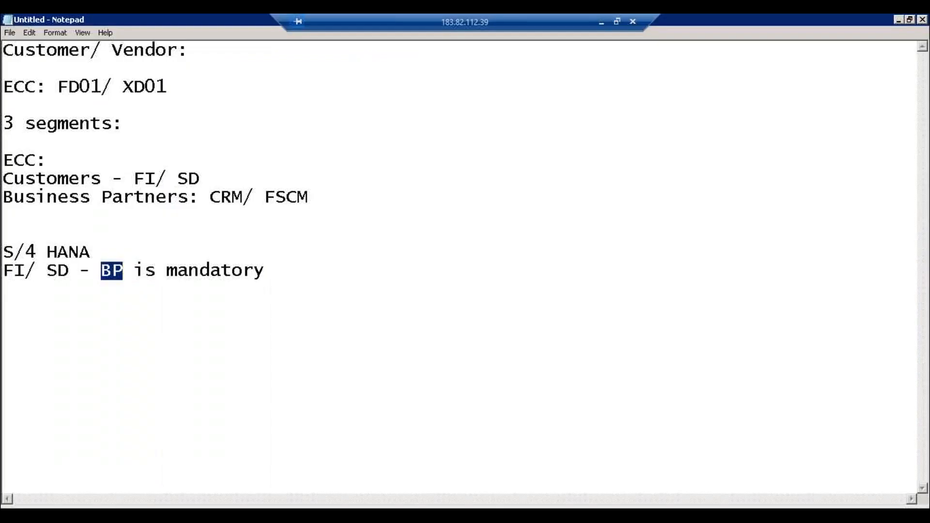
# Step: Add 'Ledger:' and 'Subledger:' lines under 'FI/ SD - BP is mandatory'
pyautogui.click(268, 274)
pyautogui.press('Return')
pyautogui.press('Return')
pyautogui.press('Return')
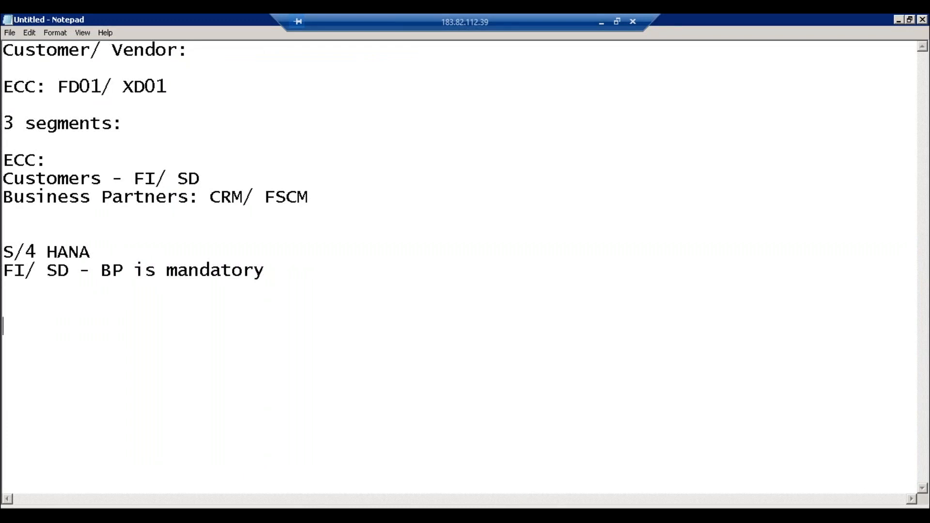
pyautogui.write('Subledger:')
pyautogui.press('Up')
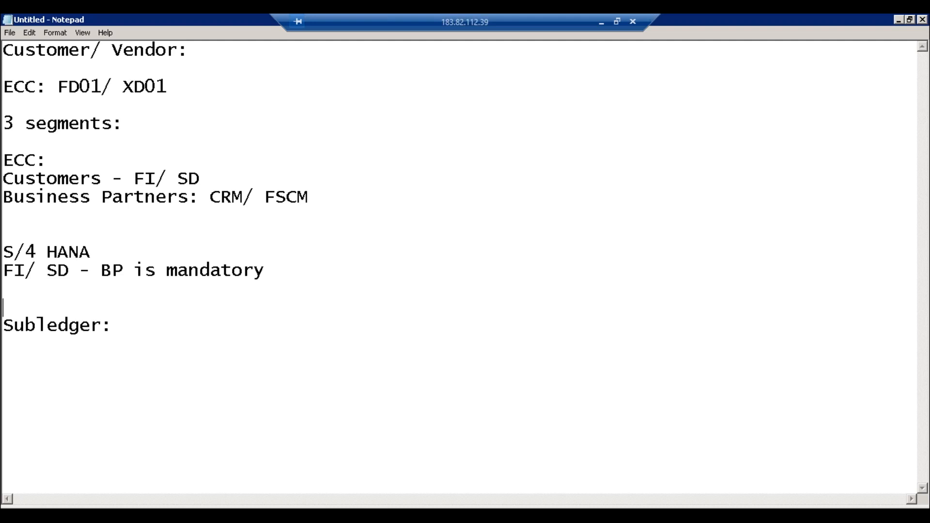
pyautogui.write('Ledger')
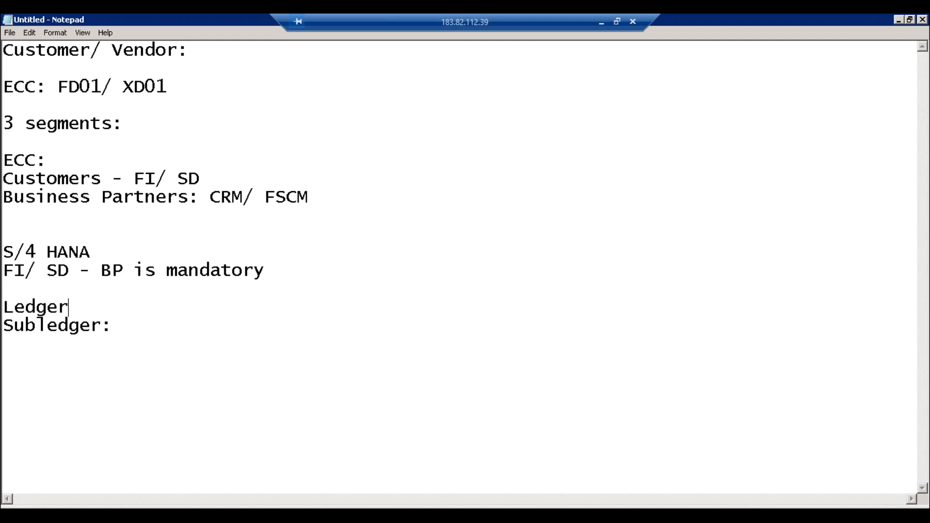
pyautogui.write(':')
# Step: Add a 'Balance Sheet:' heading below the Subledger: line
pyautogui.click(130, 331)
pyautogui.press('Return')
pyautogui.press('Return')
pyautogui.write('Balance ')
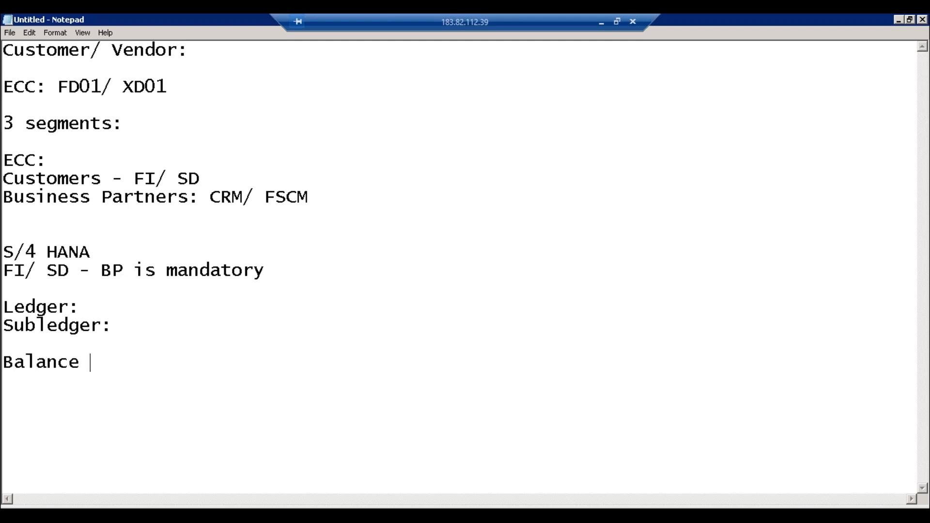
pyautogui.write('Sheet')
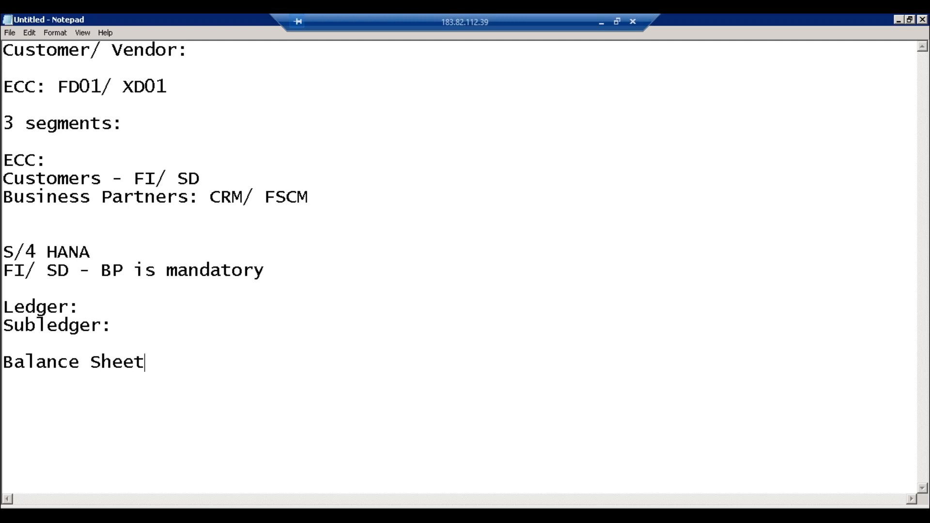
pyautogui.write(':')
pyautogui.press('Return')
# Step: List 'Customer Balance - Domestic', 'Customer Balances- Foreign' and 'Group' under it
pyautogui.write('Customer Balances')
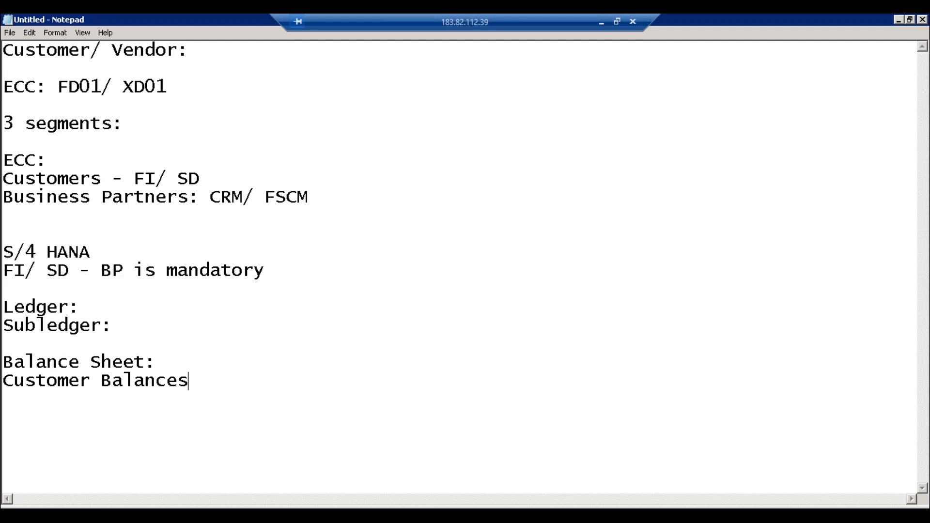
pyautogui.press('BackSpace')
pyautogui.press('BackSpace')
pyautogui.press('BackSpace')
pyautogui.press('BackSpace')
pyautogui.write('nce - Domestic')
pyautogui.press('Return')
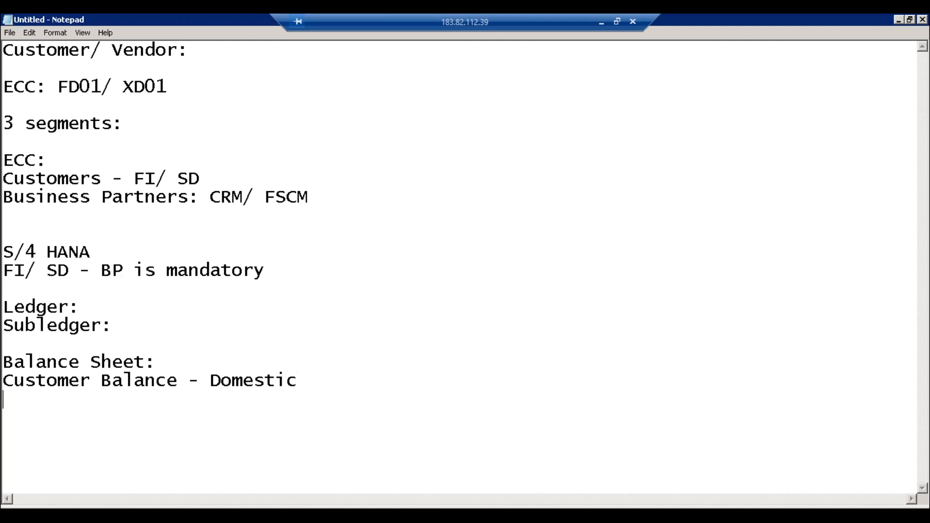
pyautogui.write('Customer Balances')
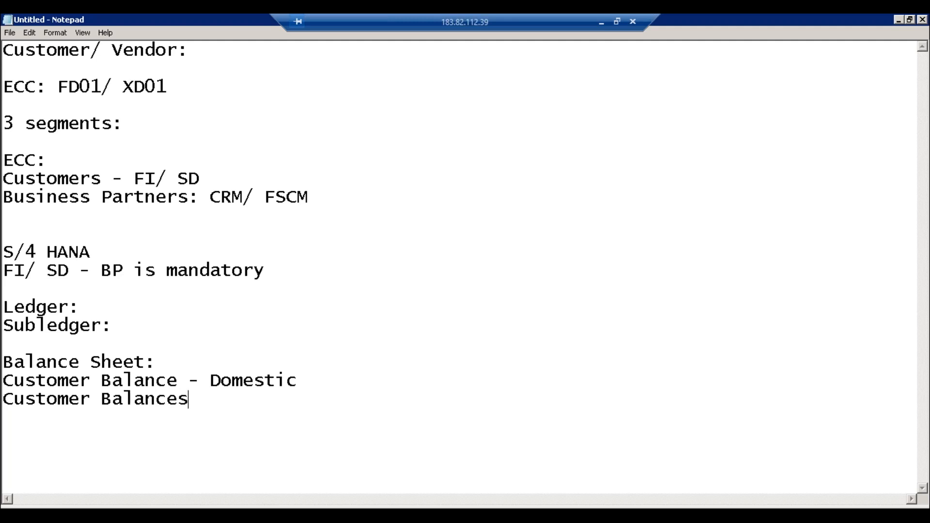
pyautogui.press('BackSpace')
pyautogui.write('- Foreign')
pyautogui.press('Return')
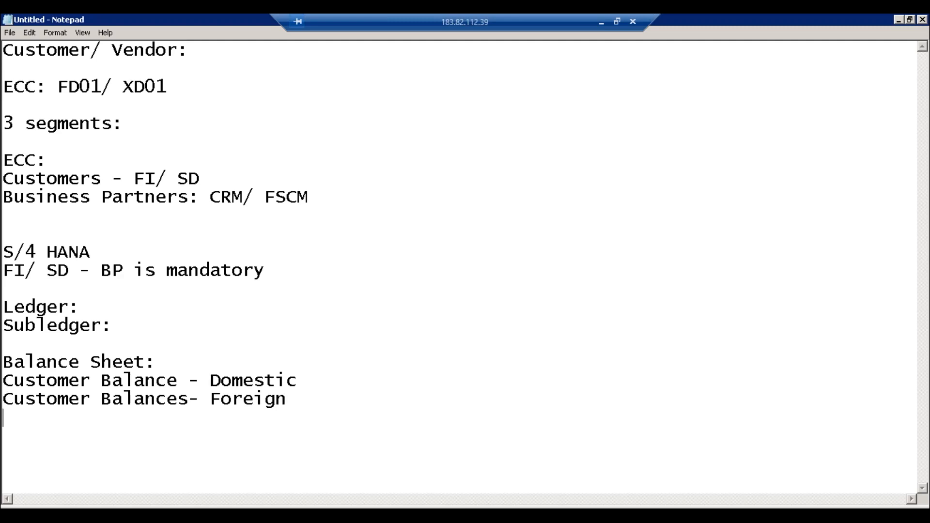
pyautogui.write('Group')
pyautogui.press('Return')
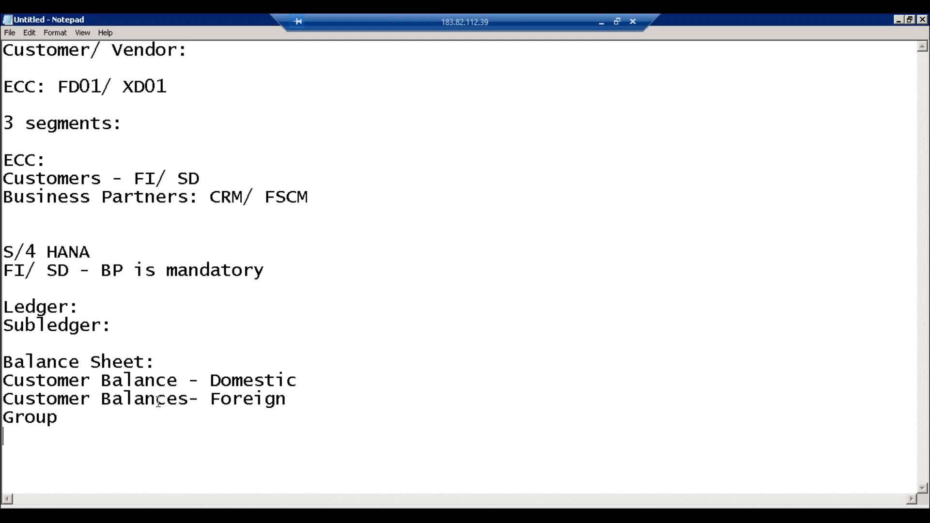
# Step: Append '- 1000s of customer', '- 1000 s' and '- 10' to the Domestic, Foreign and Group lines
pyautogui.click(115, 426)
pyautogui.click(314, 384)
pyautogui.write('- 1000s ')
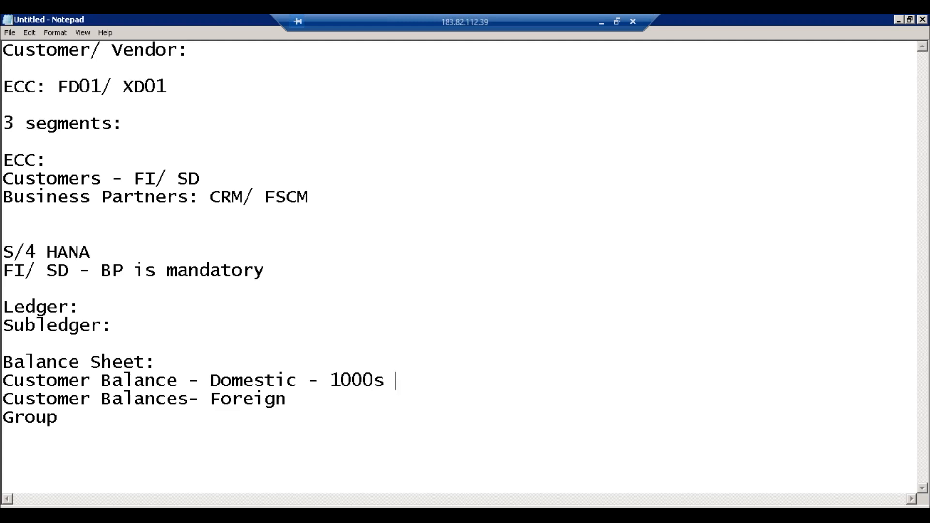
pyautogui.write('of customer')
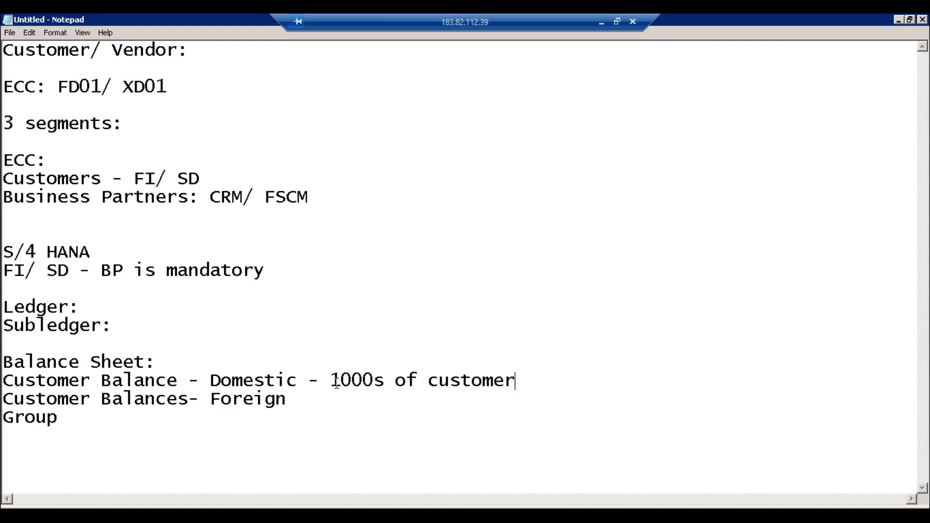
pyautogui.click(310, 401)
pyautogui.write('- 1000 s')
pyautogui.click(148, 419)
pyautogui.write('- 10')
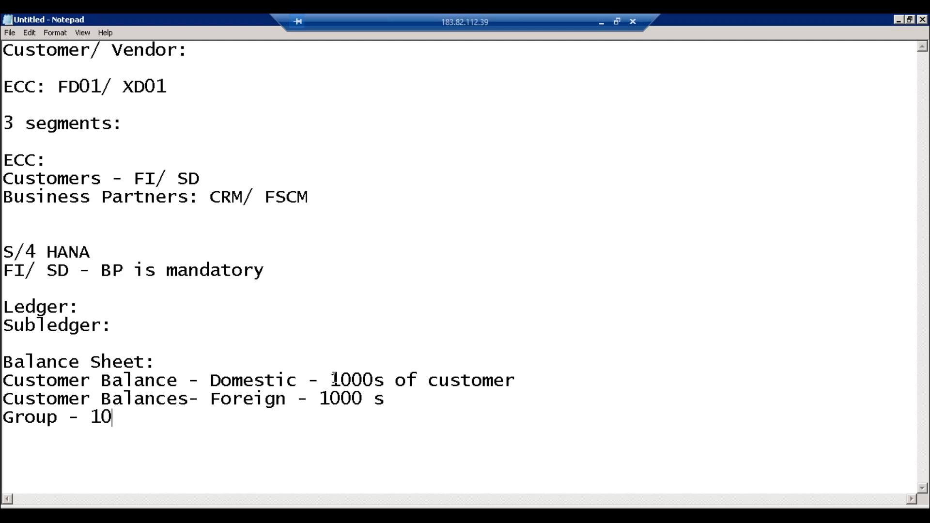
pyautogui.moveTo(334, 378); pyautogui.dragTo(517, 380)
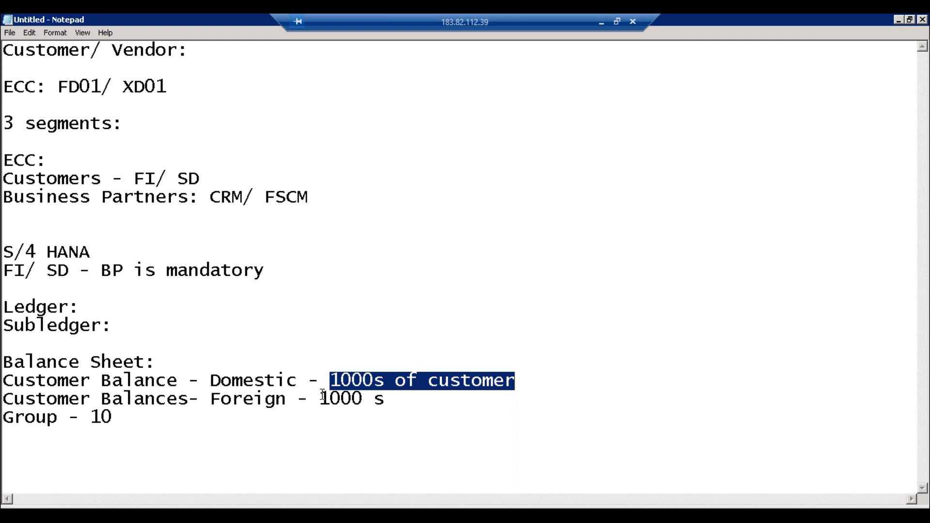
pyautogui.click(361, 380)
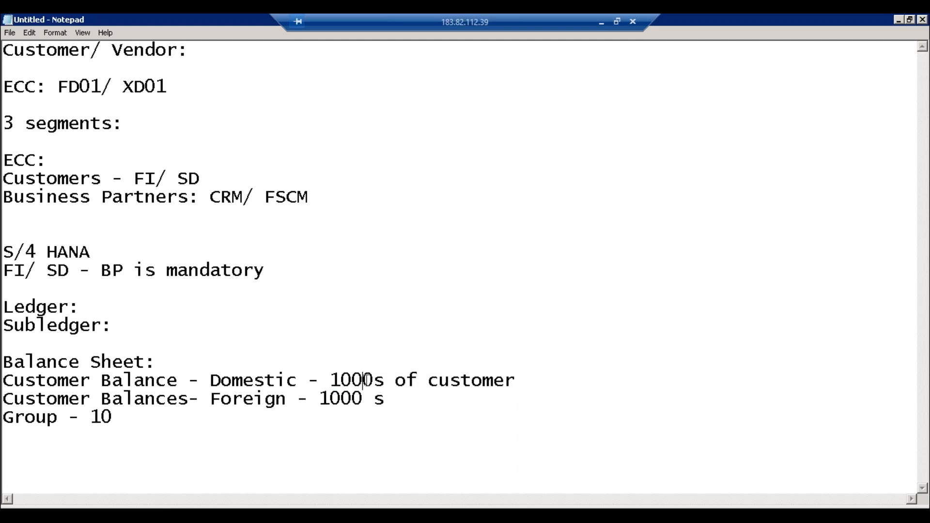
pyautogui.click(397, 380)
pyautogui.click(384, 380)
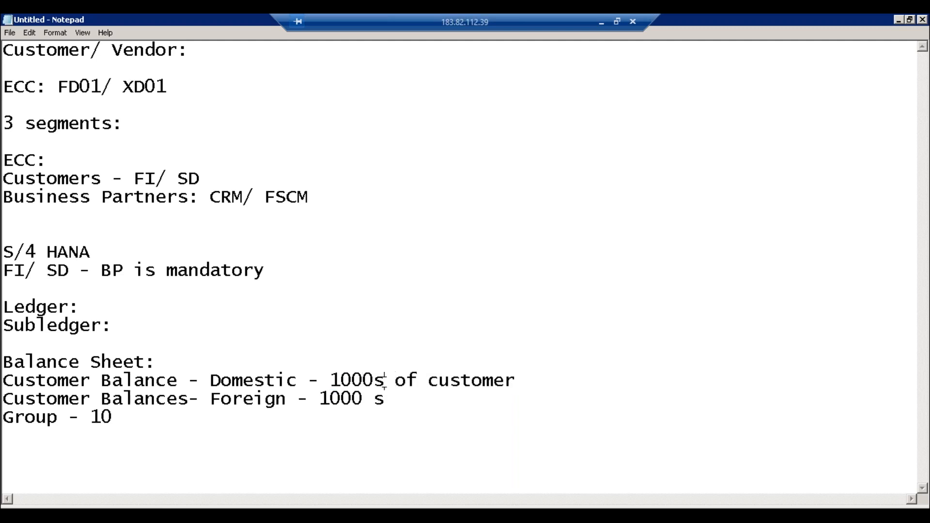
pyautogui.click(182, 381)
pyautogui.moveTo(298, 382); pyautogui.dragTo(4, 381)
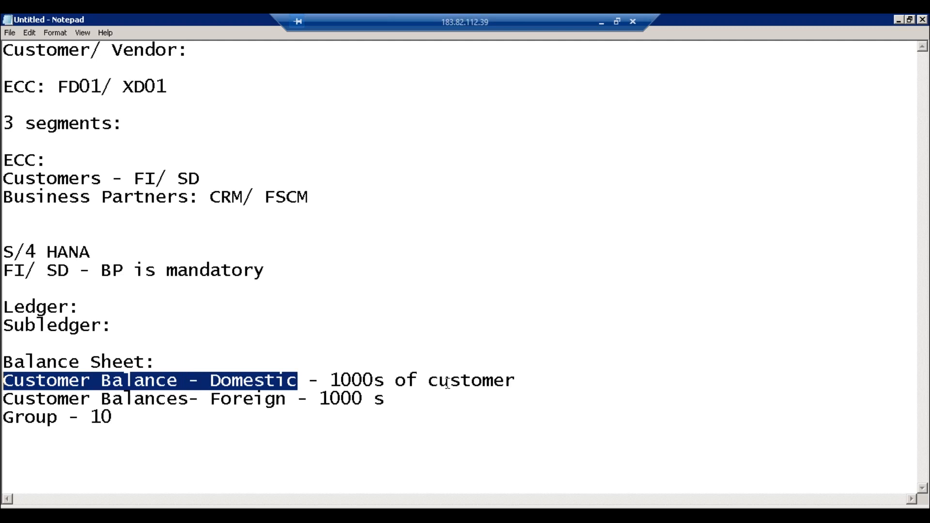
pyautogui.click(481, 382)
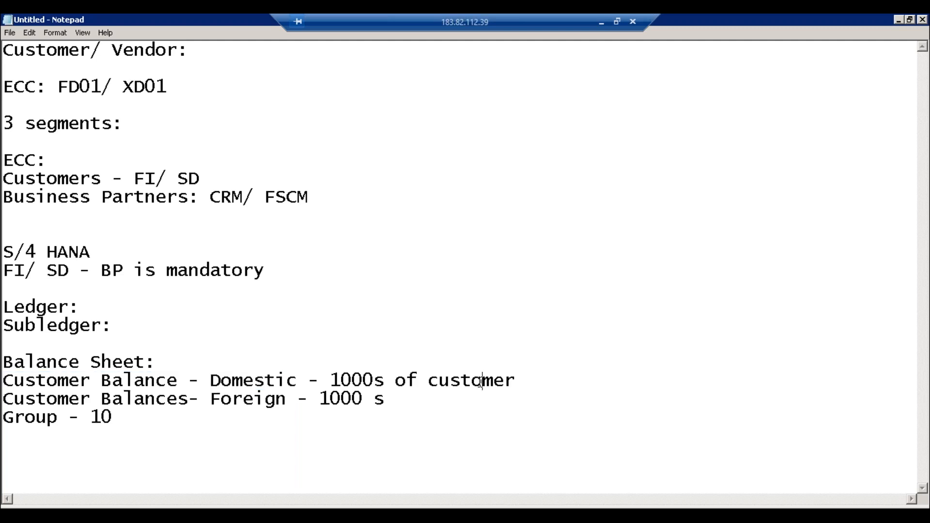
pyautogui.click(364, 381)
pyautogui.moveTo(296, 382); pyautogui.dragTo(30, 386)
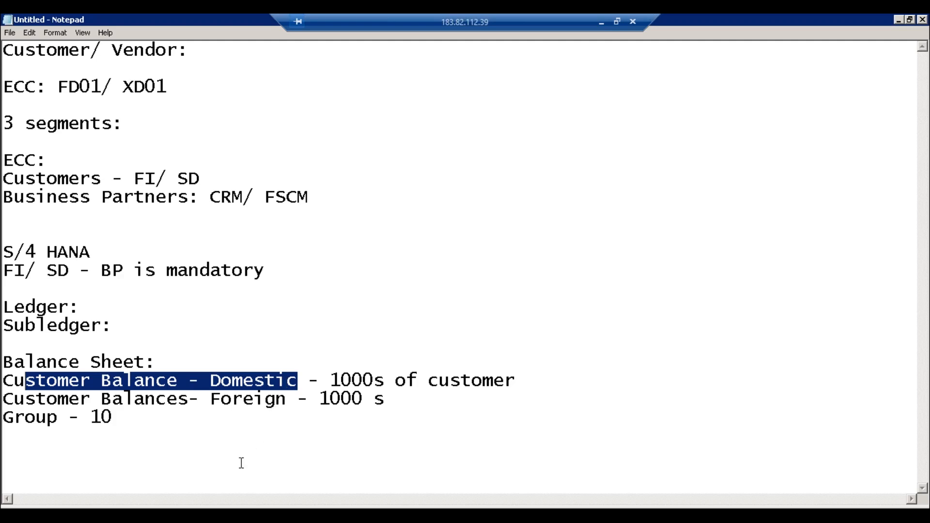
# Step: Bring the SAP 'Create Organization: Role FI Customer' window back to the front
pyautogui.click(202, 515)
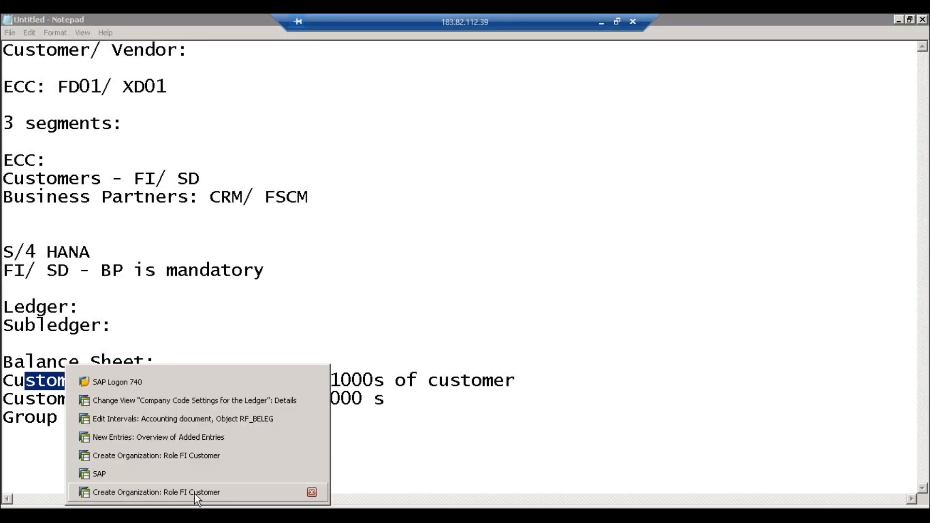
pyautogui.click(193, 493)
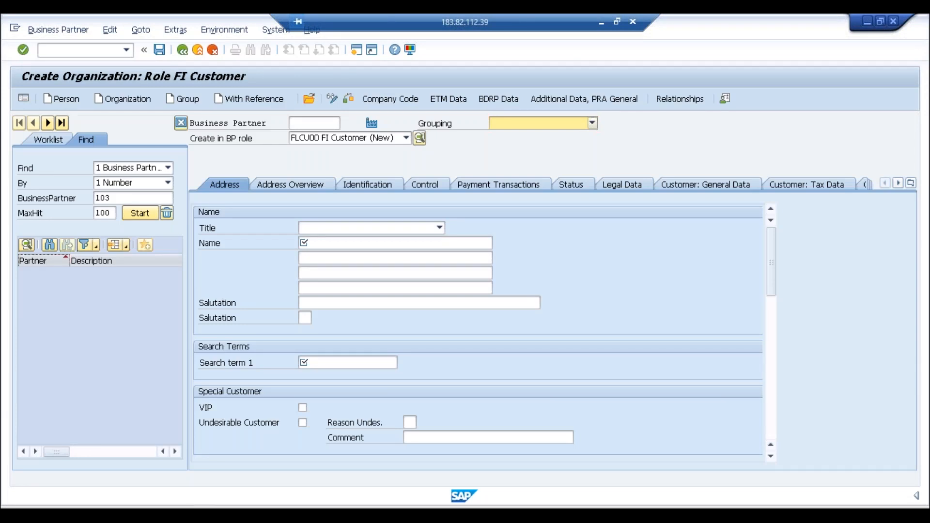
# Step: Look up allowed reconciliation account values, then view the groupings overview ABC1 Domestic to ABC4 One Time
pyautogui.click(195, 514)
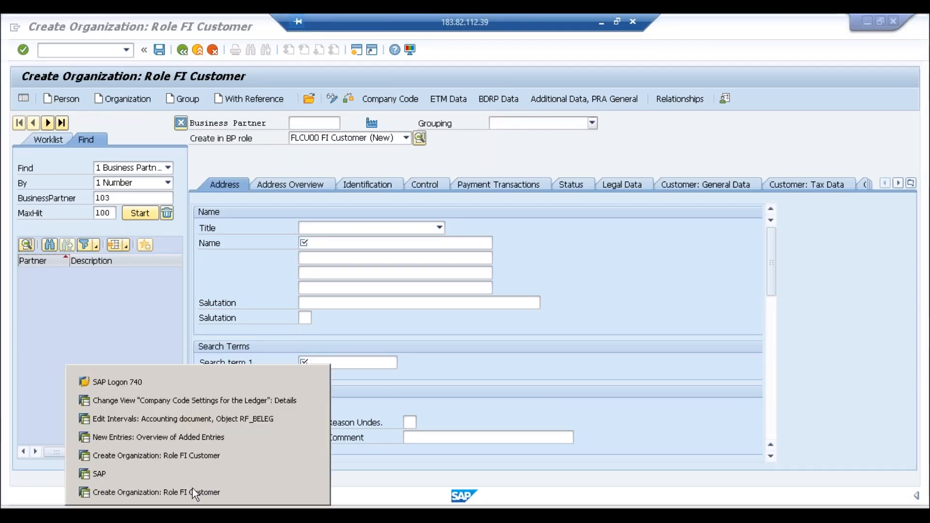
pyautogui.click(196, 460)
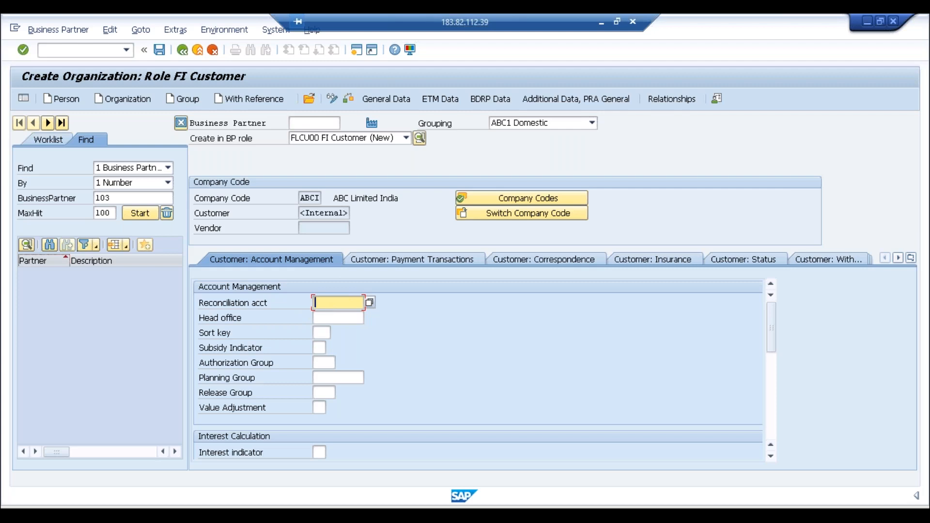
pyautogui.press('F4')
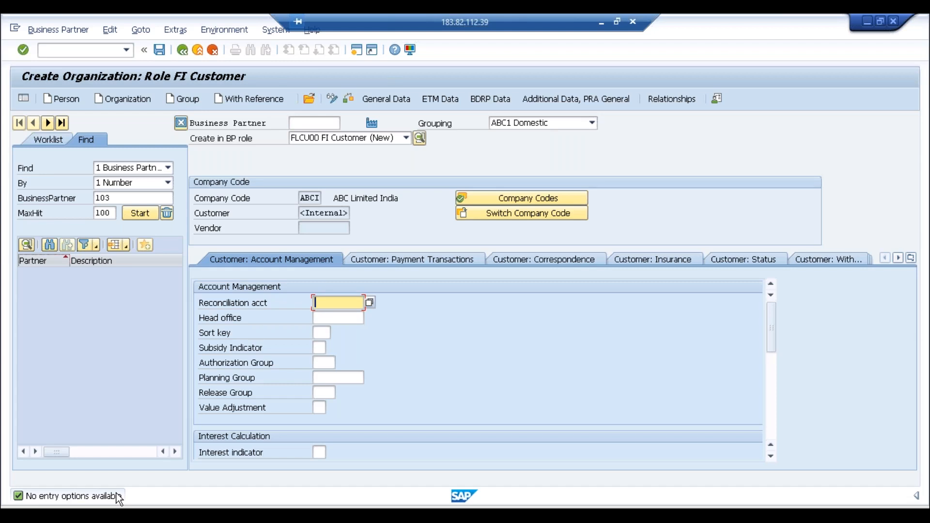
pyautogui.click(178, 514)
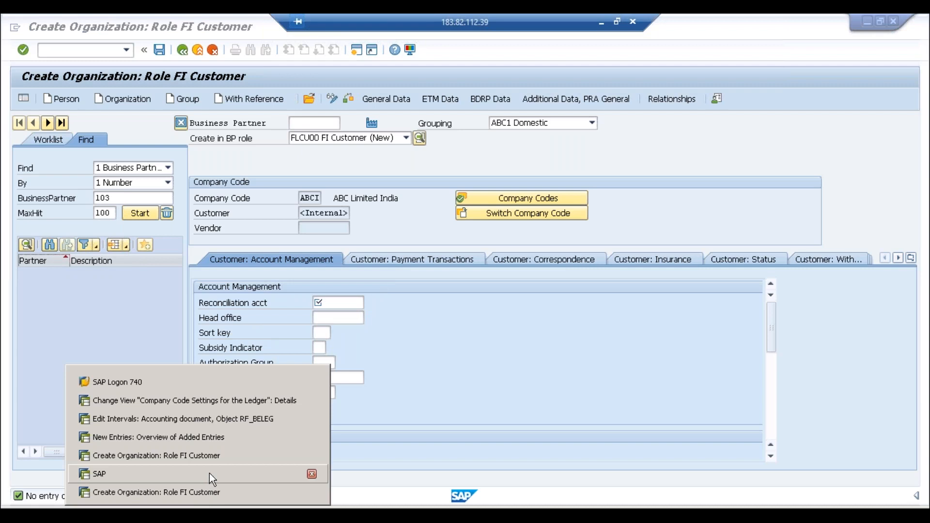
pyautogui.click(224, 435)
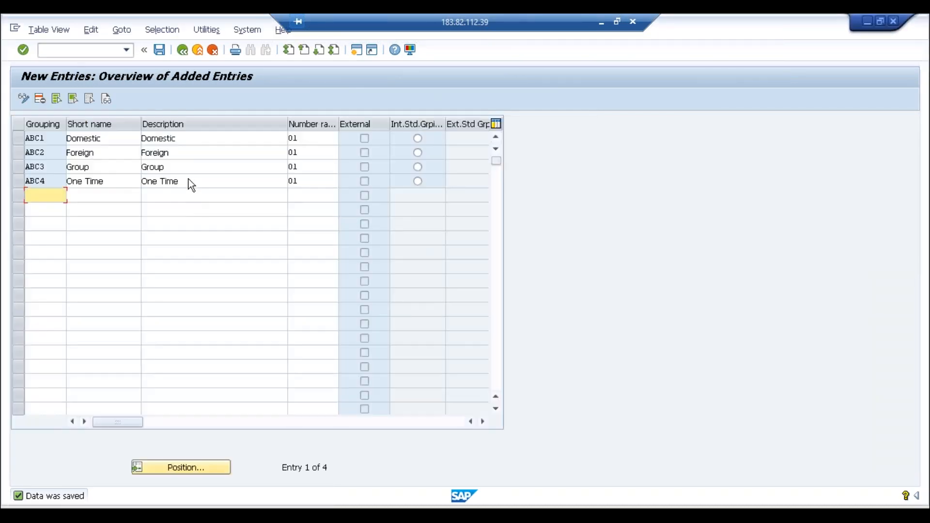
# Step: Run /nfs00 to open G/L account 3000 Revenues for company code ABCI
pyautogui.click(71, 51)
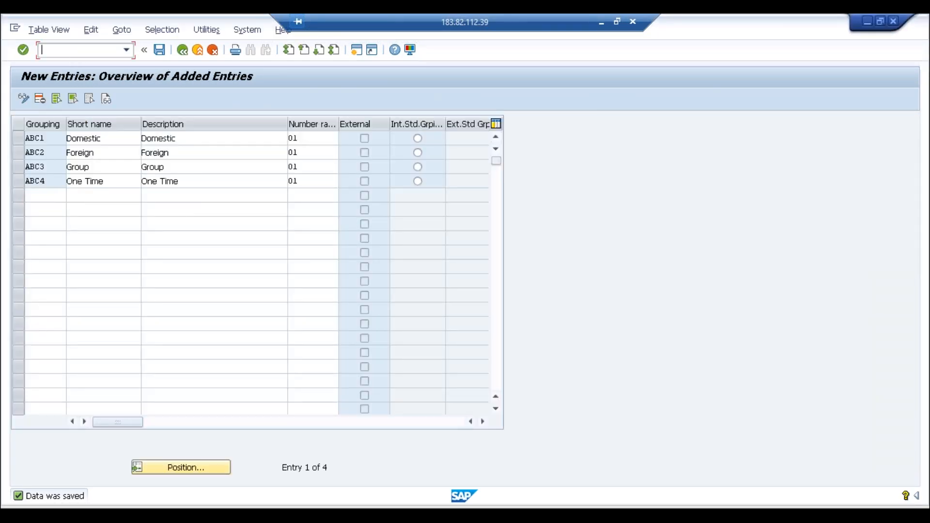
pyautogui.write('/nfs00')
pyautogui.press('Return')
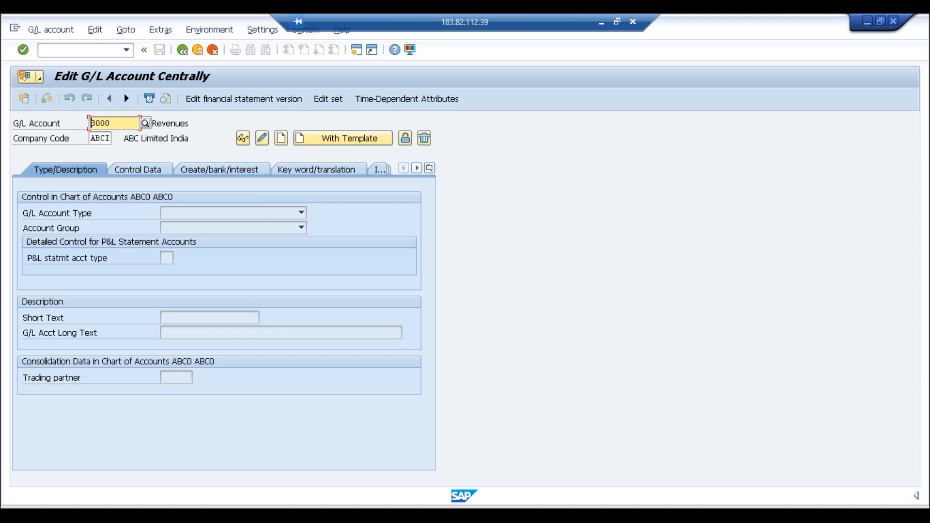
# Step: Change the G/L account number to 2001 and begin creating it in company code ABCI
pyautogui.click(117, 126)
pyautogui.press('Return')
pyautogui.write('2001')
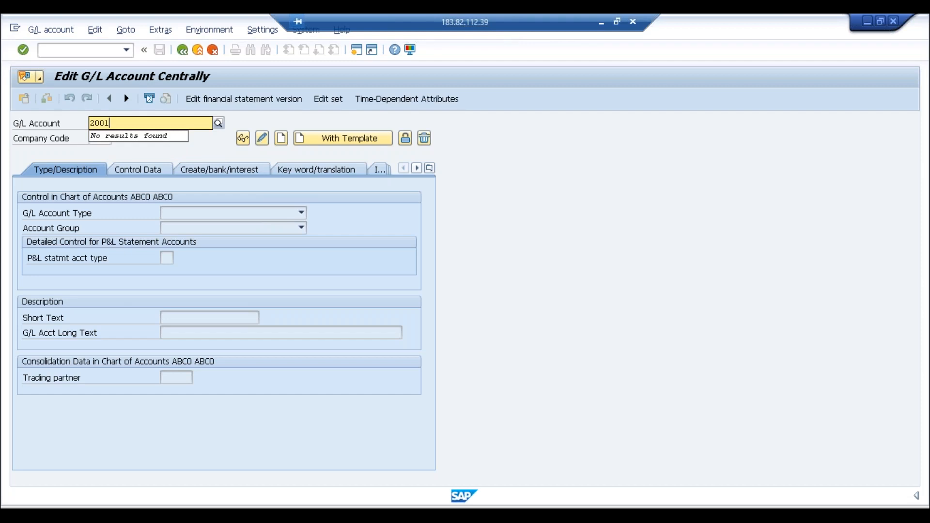
pyautogui.click(280, 143)
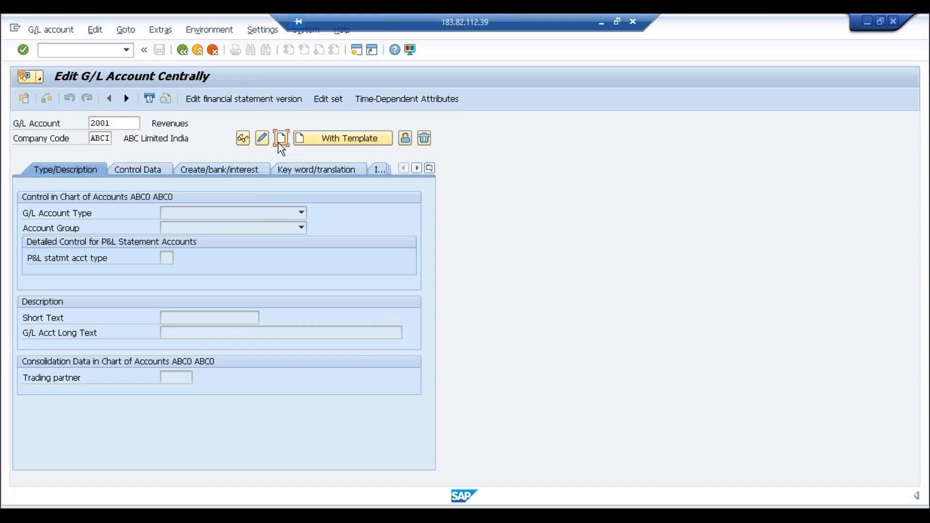
pyautogui.click(281, 138)
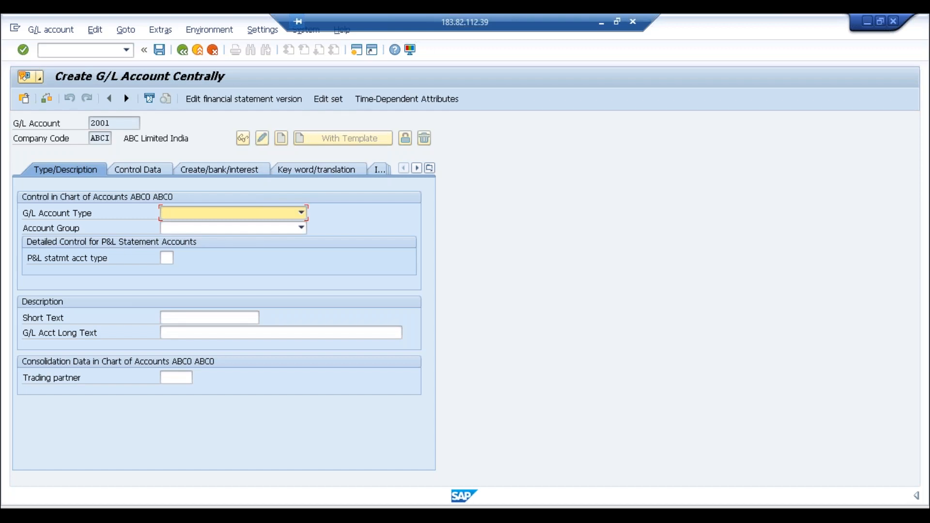
# Step: Set account 2001 to X Balance Sheet Account, group ASSE Assets, with short text 'Sundry Debtors'
pyautogui.click(272, 214)
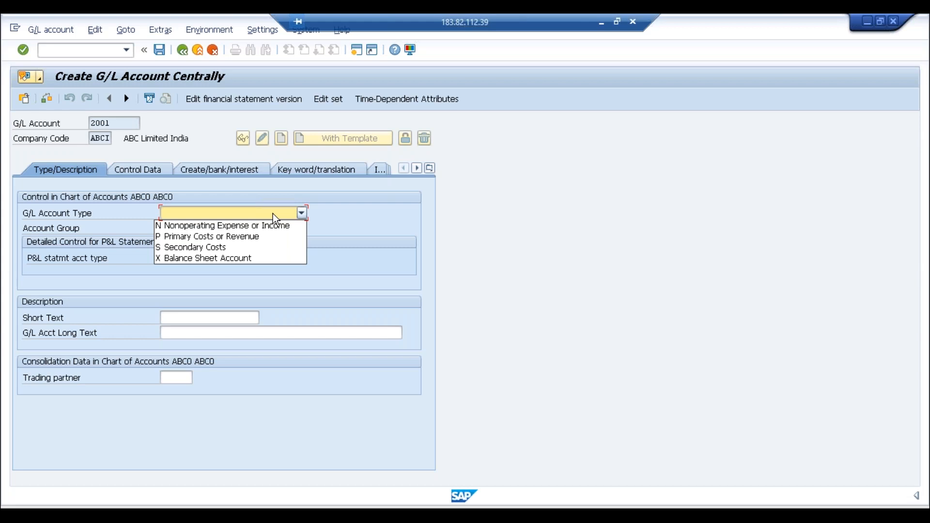
pyautogui.click(243, 259)
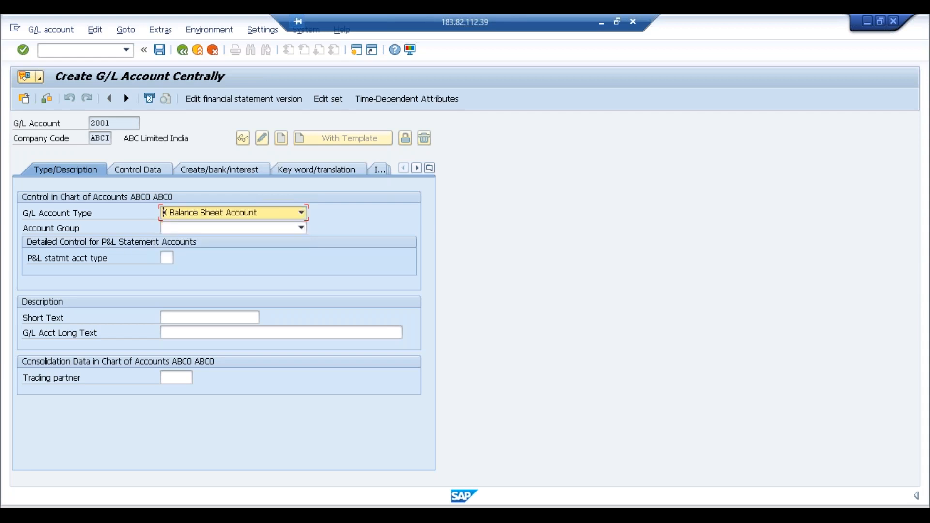
pyautogui.click(248, 229)
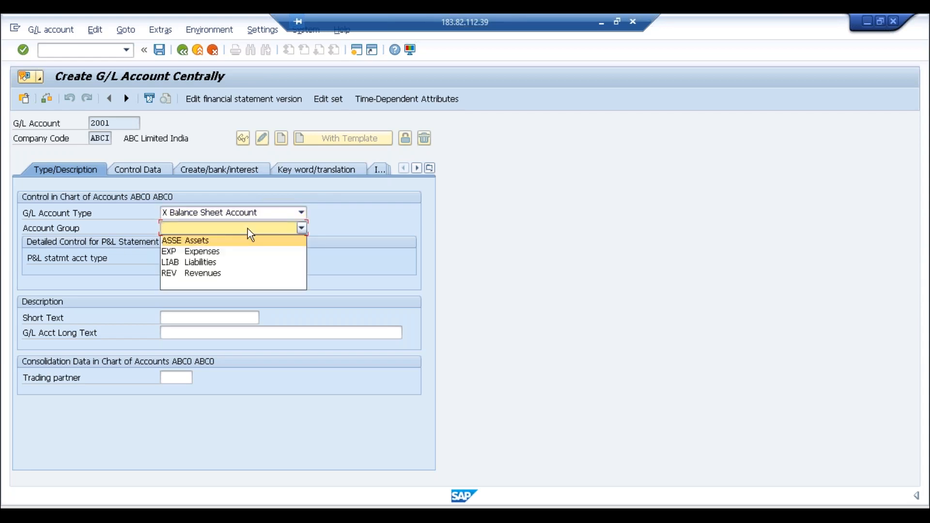
pyautogui.click(210, 239)
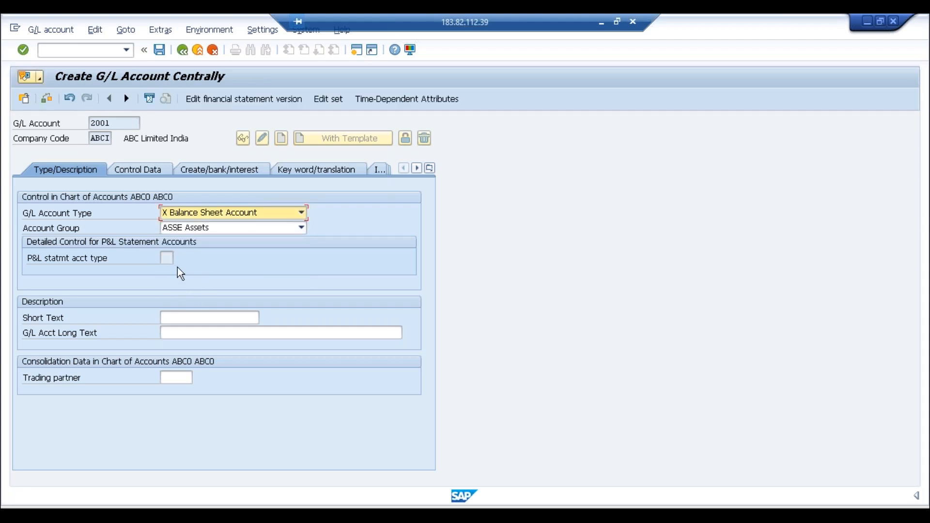
pyautogui.click(218, 216)
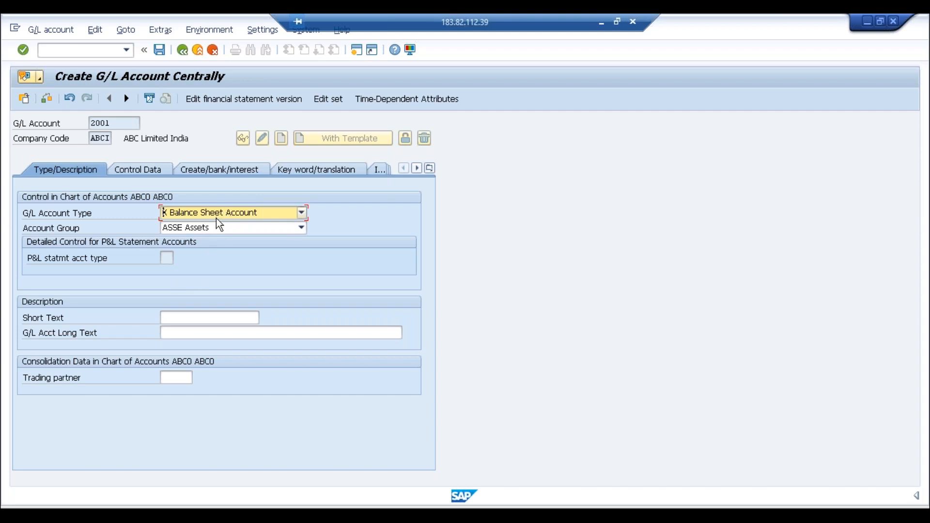
pyautogui.click(165, 259)
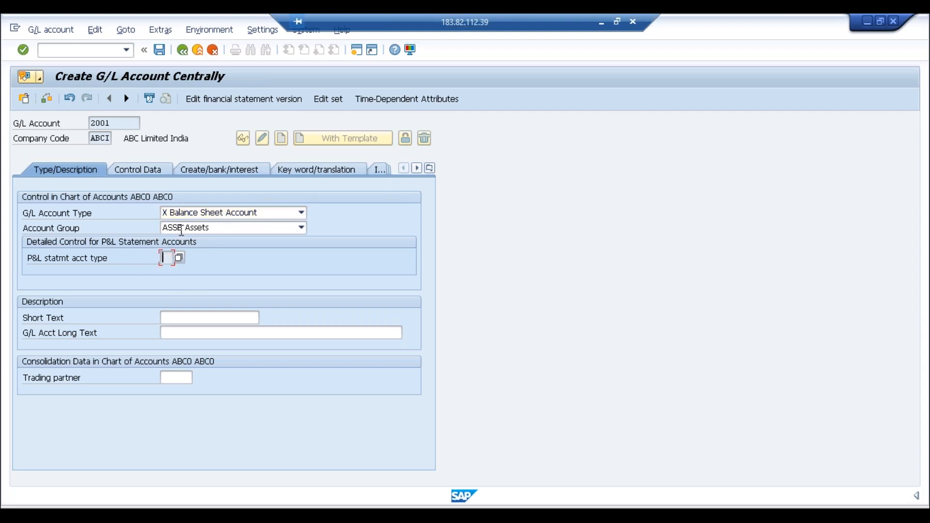
pyautogui.click(123, 126)
pyautogui.click(170, 259)
pyautogui.click(173, 319)
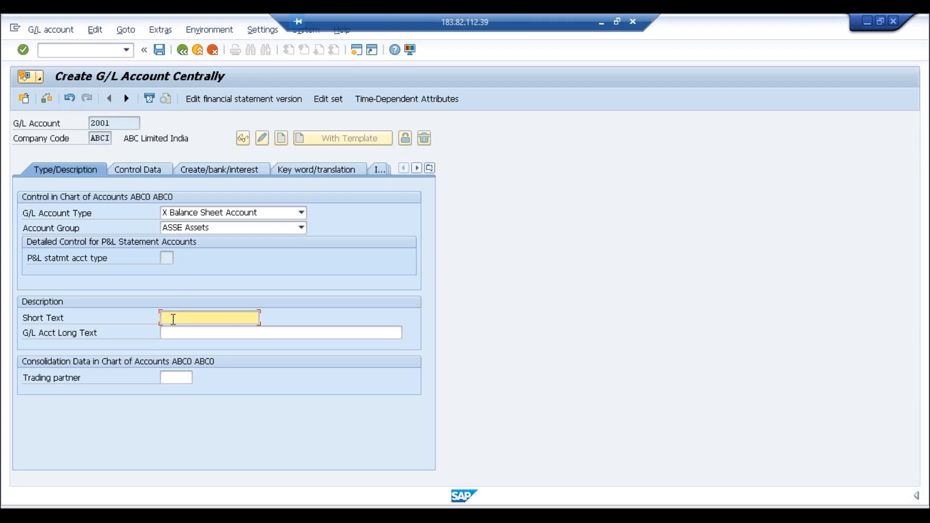
pyautogui.write('Sundry Debtors')
# Step: Add the line 'my voice prob, just give me a min' below 'Group - 10' in Notepad
pyautogui.click(27, 514)
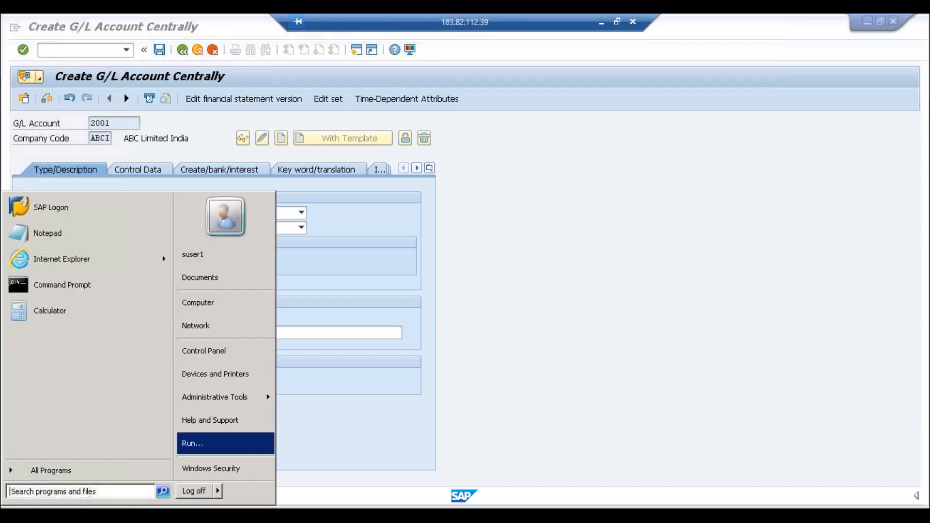
pyautogui.click(116, 514)
pyautogui.click(127, 416)
pyautogui.press('Return')
pyautogui.press('Return')
pyautogui.write('my ')
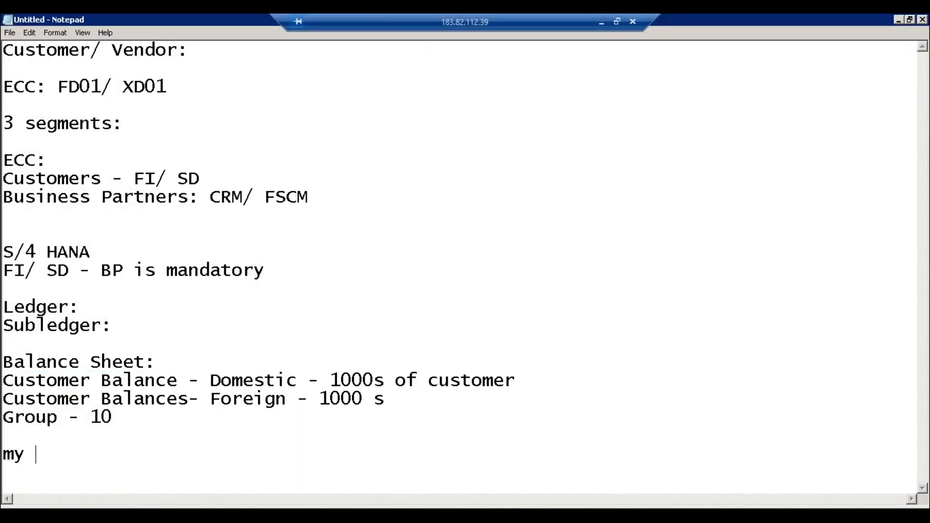
pyautogui.write('voice pro')
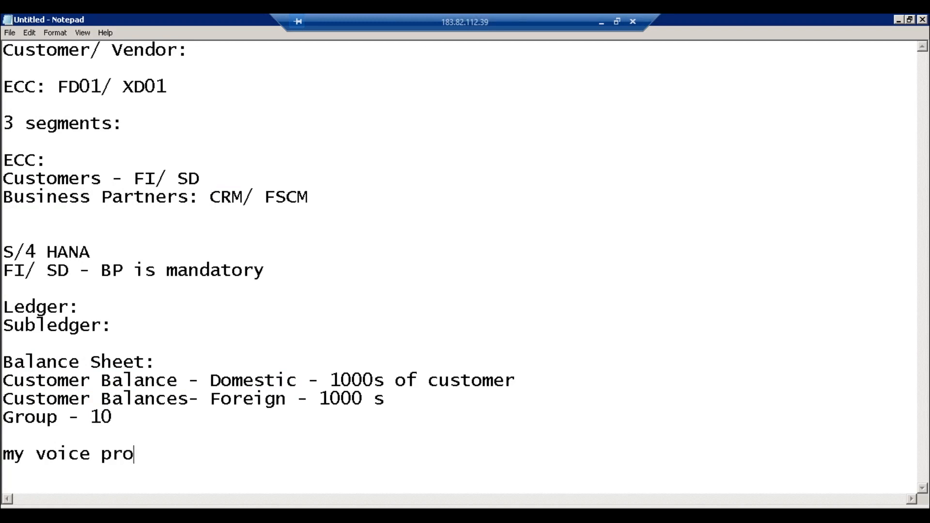
pyautogui.write('b, just give me ')
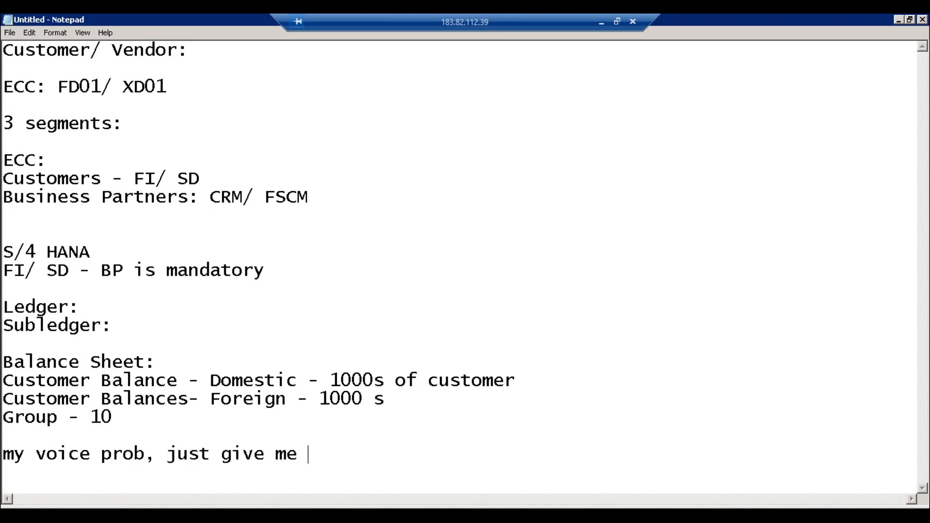
pyautogui.write('a min')
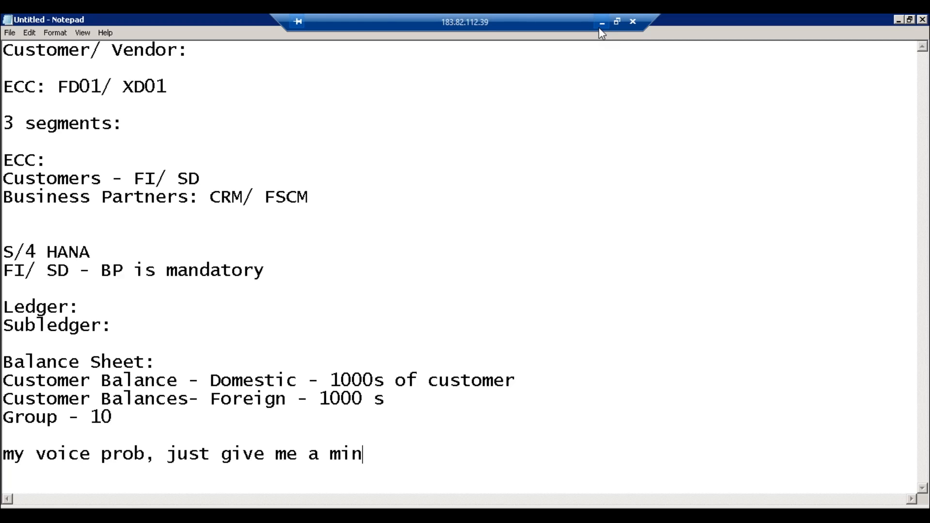
pyautogui.press('Return')
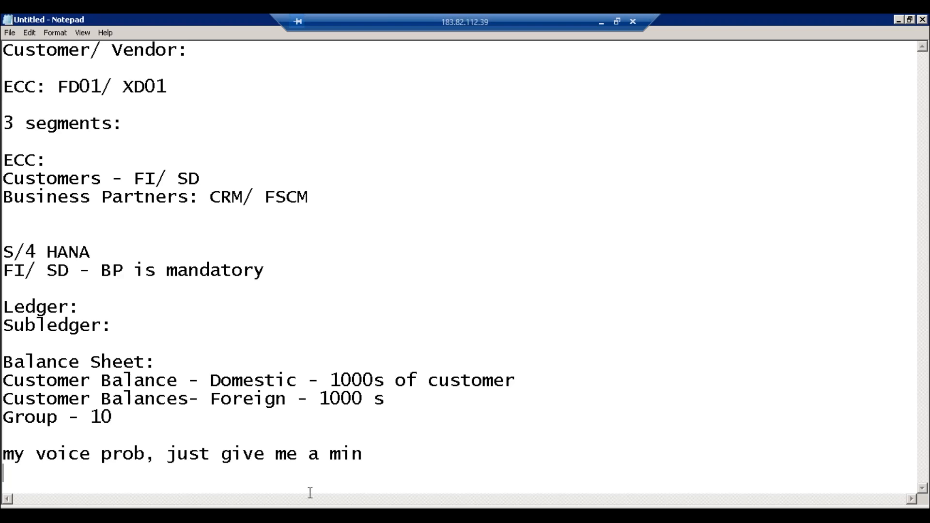
# Step: In the account 2001 window, enter short text 'Sundry Debtors -Dom' and long text 'Sundry Debtors - Dom'
pyautogui.click(198, 514)
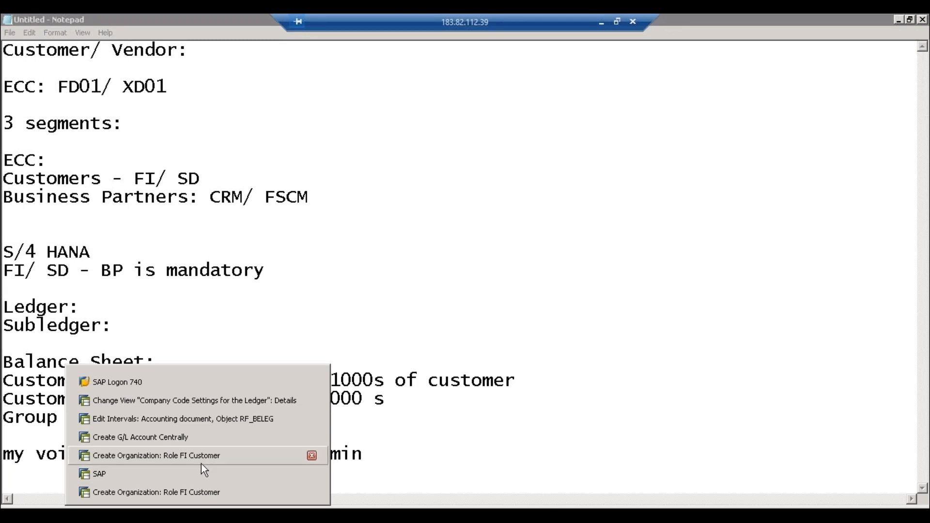
pyautogui.click(201, 456)
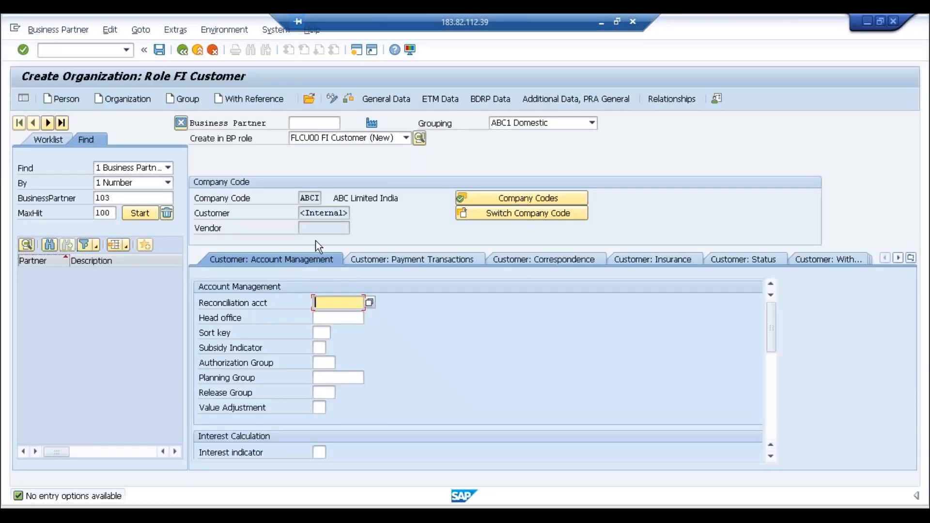
pyautogui.click(197, 514)
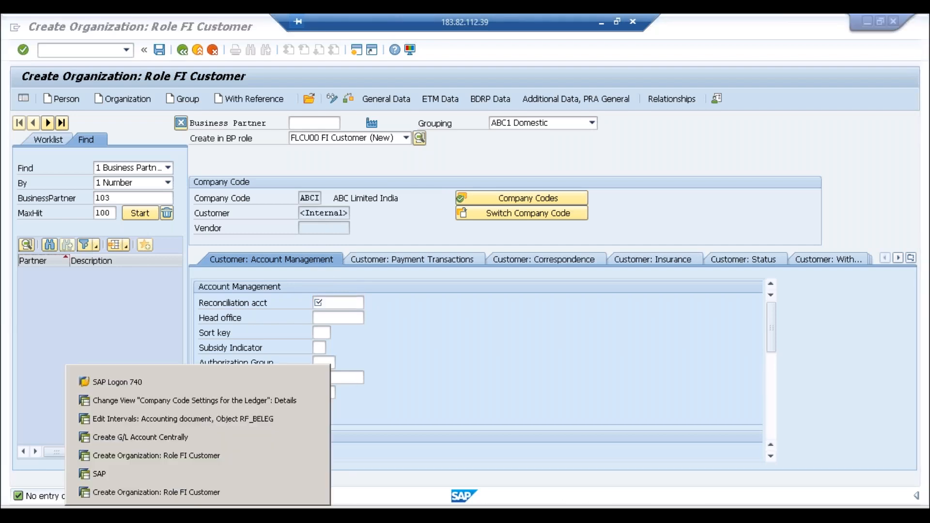
pyautogui.click(182, 438)
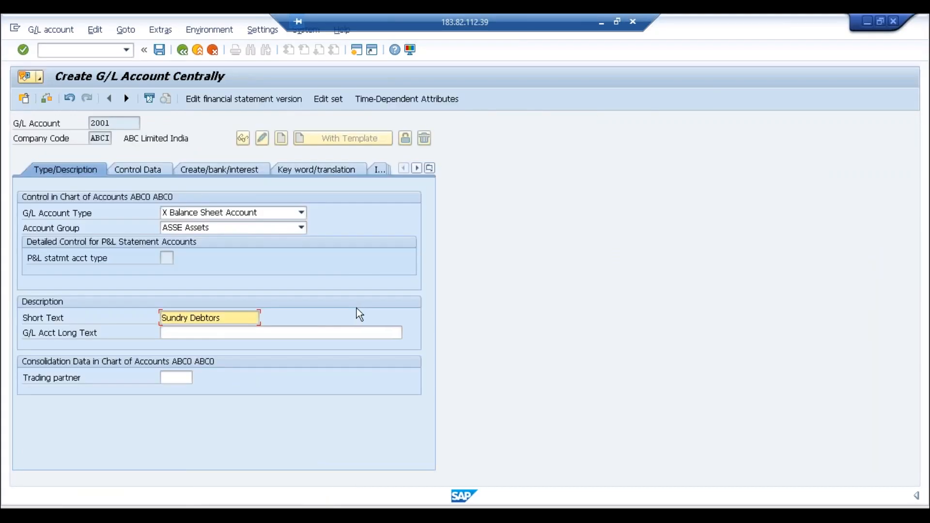
pyautogui.click(197, 336)
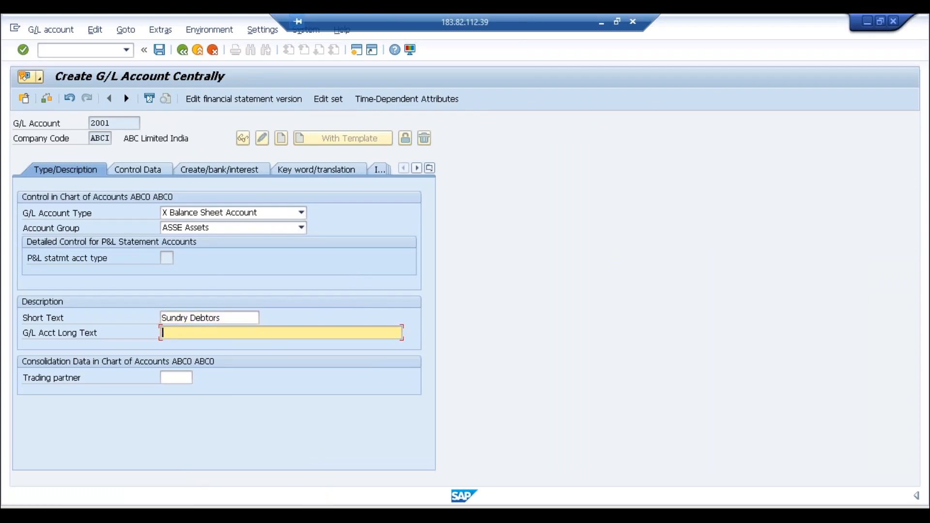
pyautogui.write('Sundry Debtors')
pyautogui.click(233, 317)
pyautogui.write('-Dom')
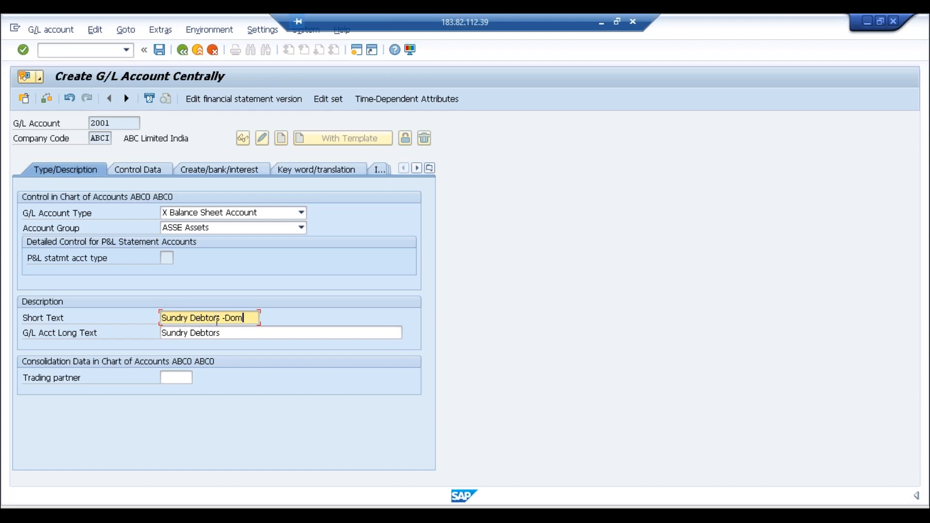
pyautogui.click(232, 332)
pyautogui.write('- D')
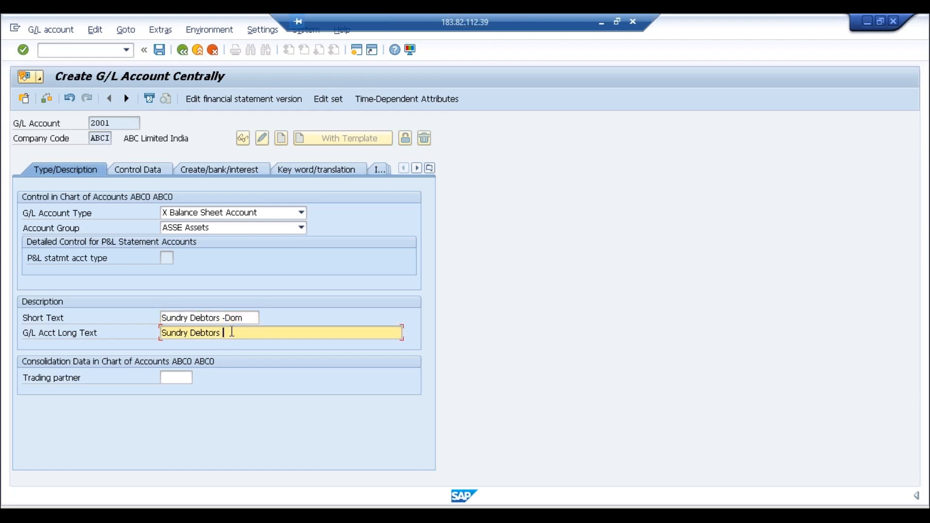
pyautogui.write('om')
# Step: On the Control Data tab, set the reconciliation account type to D Customers
pyautogui.click(150, 168)
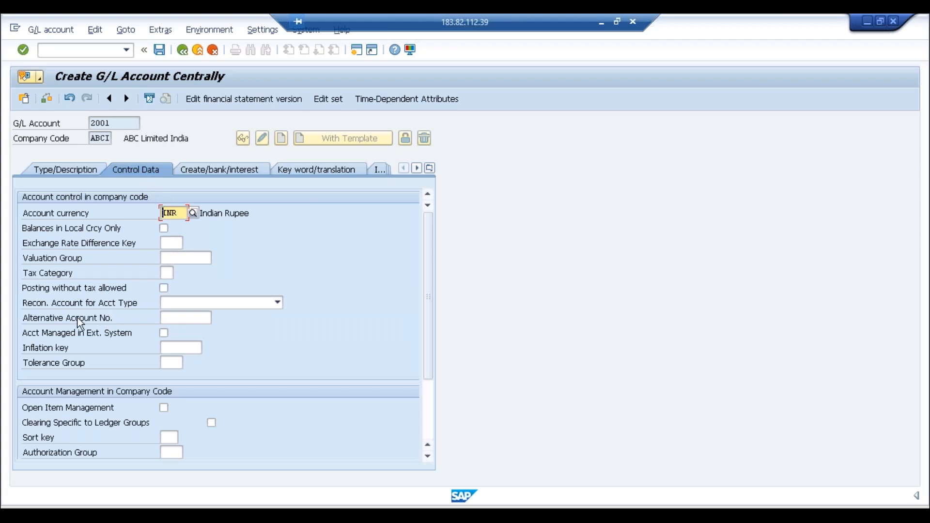
pyautogui.click(193, 303)
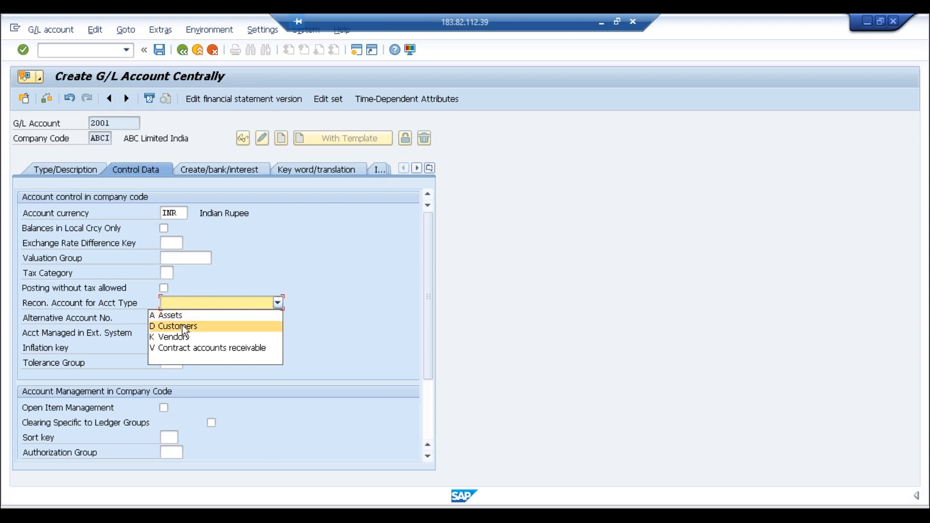
pyautogui.click(182, 325)
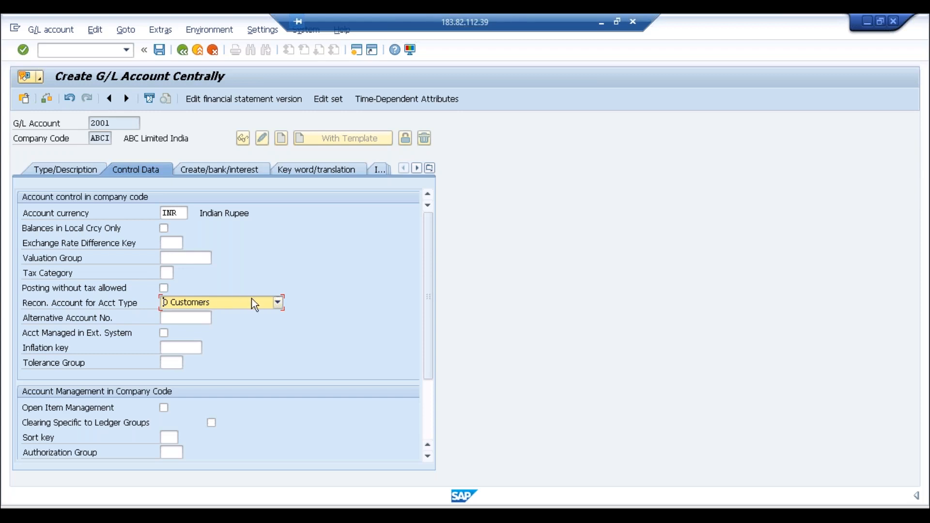
# Step: Assign field status group G067 (Reconciliation accounts) and save G/L account 2001
pyautogui.click(230, 171)
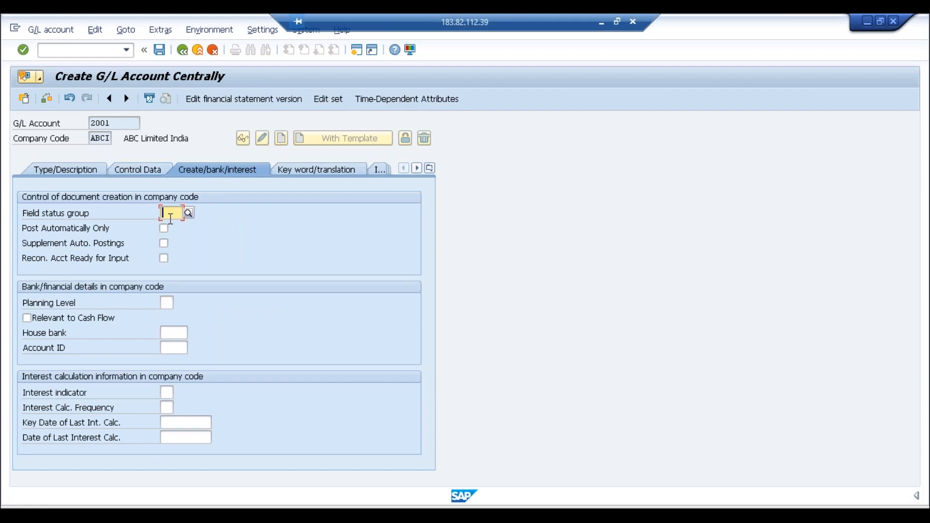
pyautogui.write('G067')
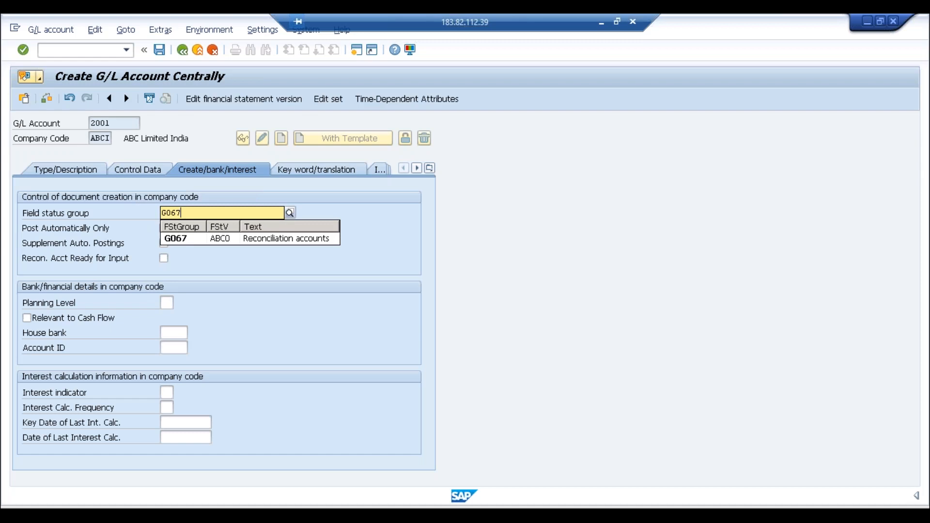
pyautogui.click(178, 237)
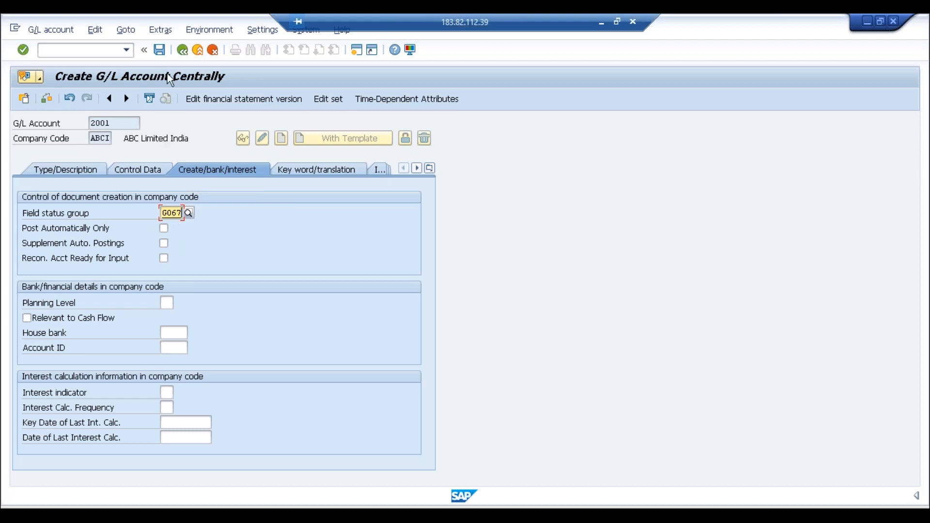
pyautogui.click(160, 50)
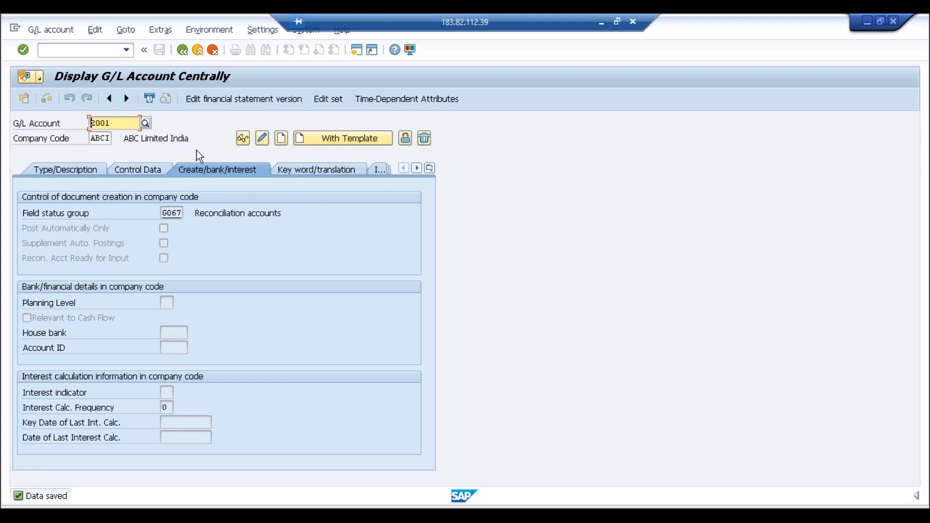
pyautogui.click(335, 139)
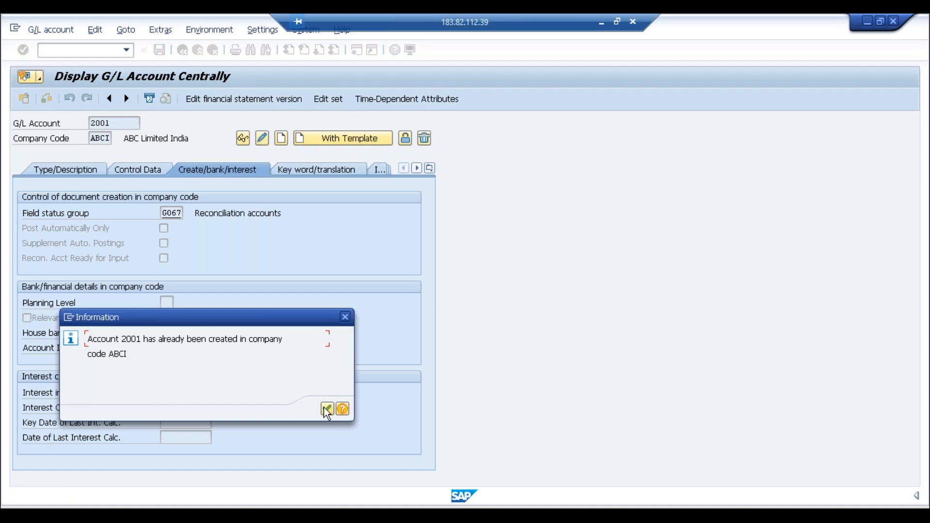
# Step: Dismiss the 'already exists' notice, return to SAP Easy Access and run fs00
pyautogui.click(326, 409)
pyautogui.click(183, 51)
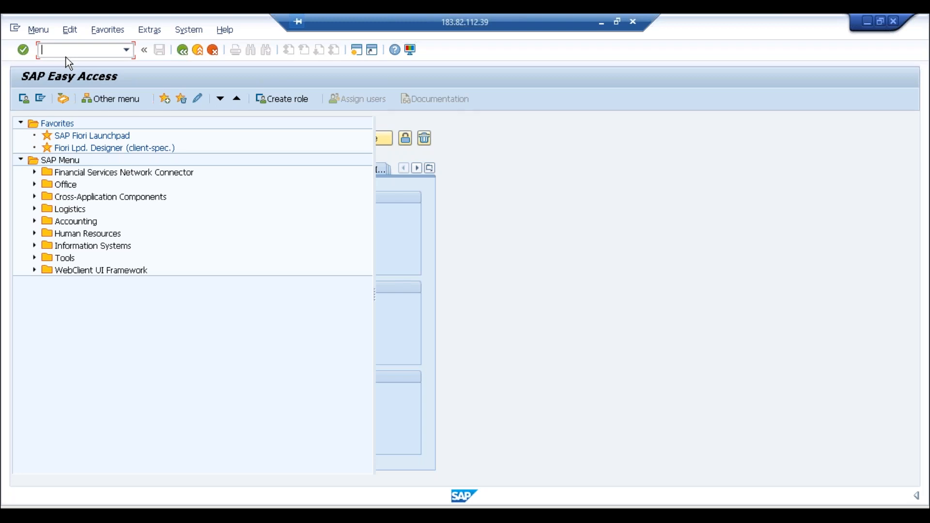
pyautogui.write('fs00')
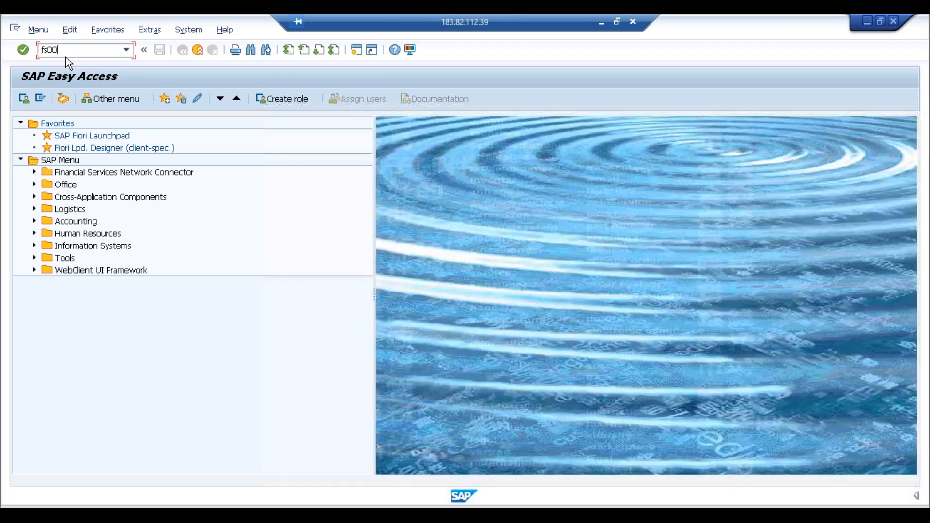
pyautogui.press('Return')
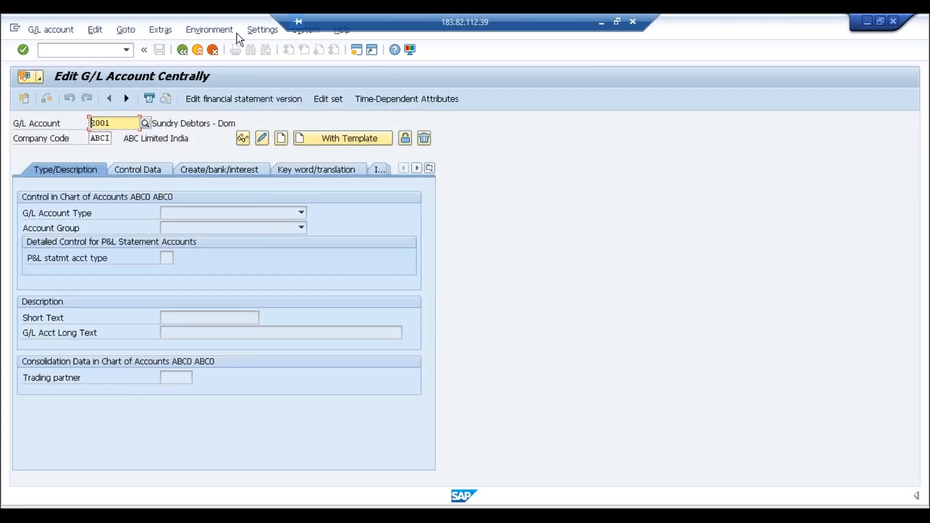
# Step: Switch the G/L account display to a navigation tree and restart maintenance with /nfs00
pyautogui.click(272, 30)
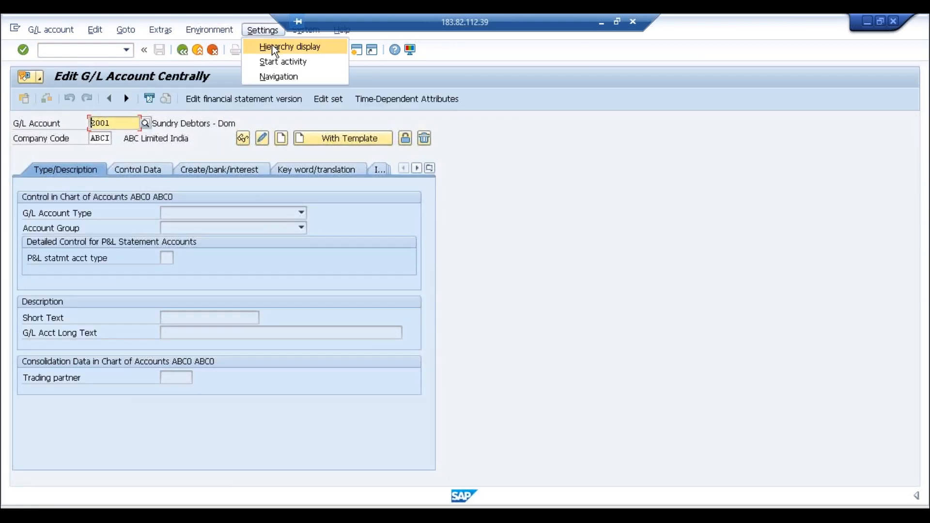
pyautogui.click(290, 47)
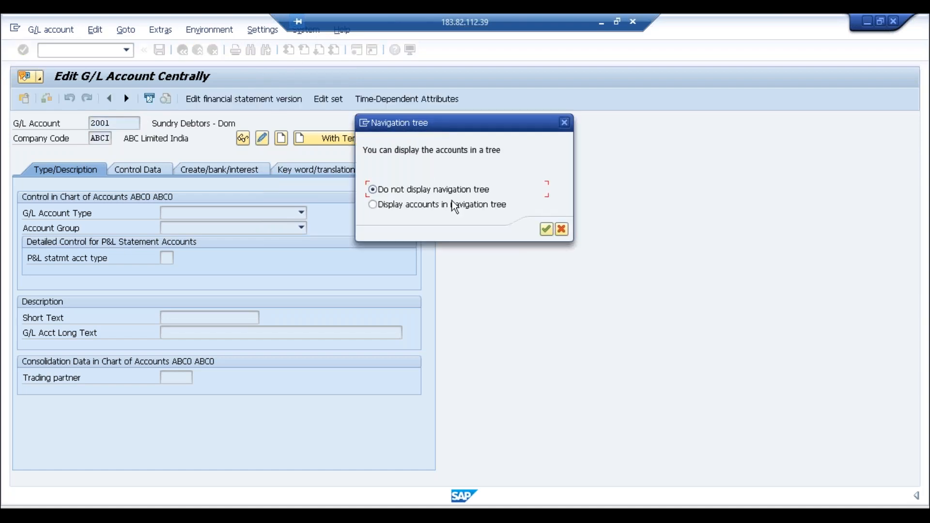
pyautogui.click(545, 229)
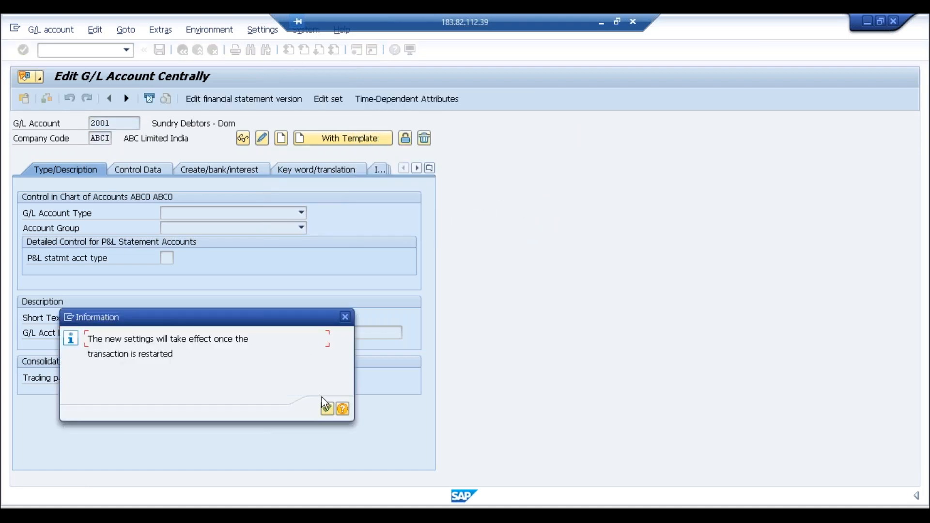
pyautogui.click(327, 410)
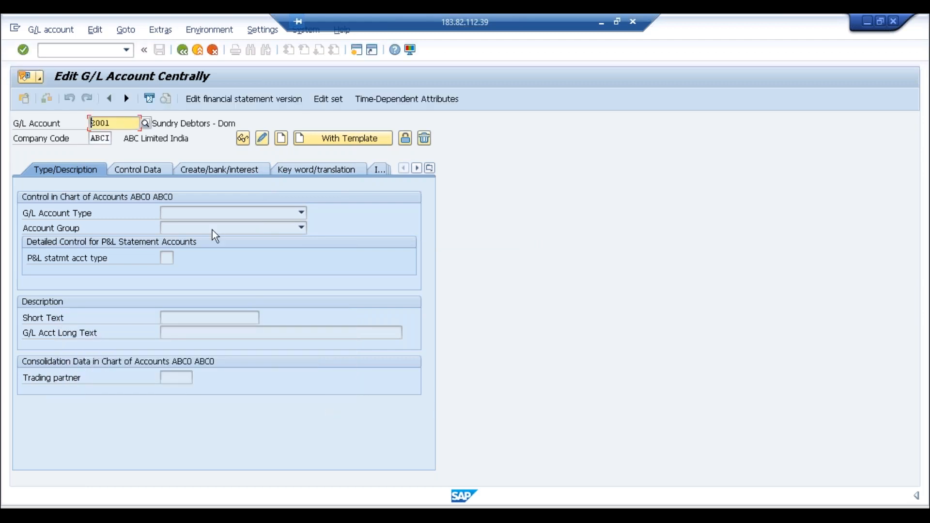
pyautogui.click(82, 50)
pyautogui.write('/nf')
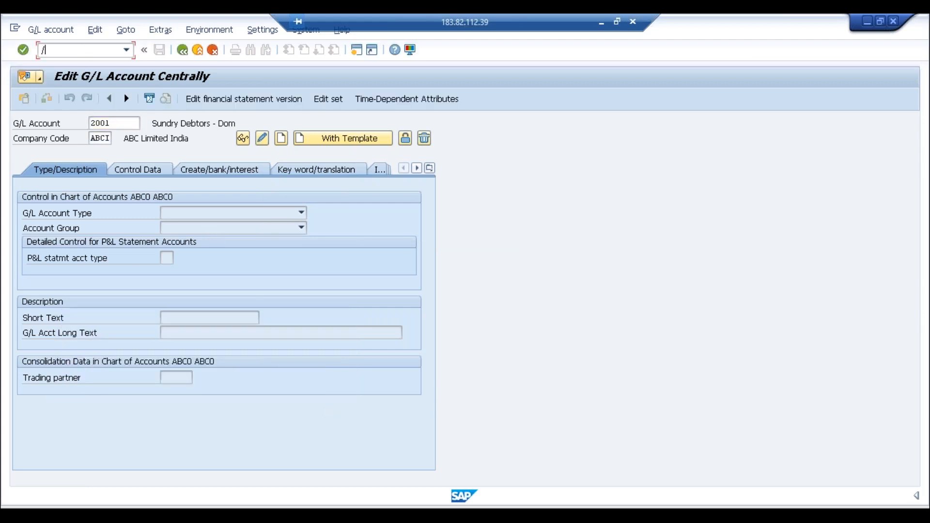
pyautogui.write('s00')
pyautogui.press('Return')
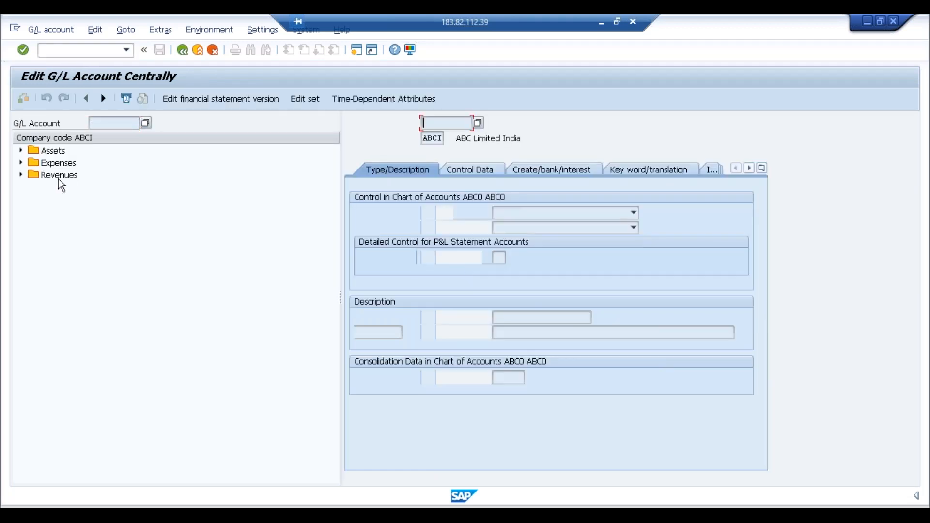
# Step: Copy account 2001 Sundry Debtors -Dom under Assets into new account 2002
pyautogui.click(20, 151)
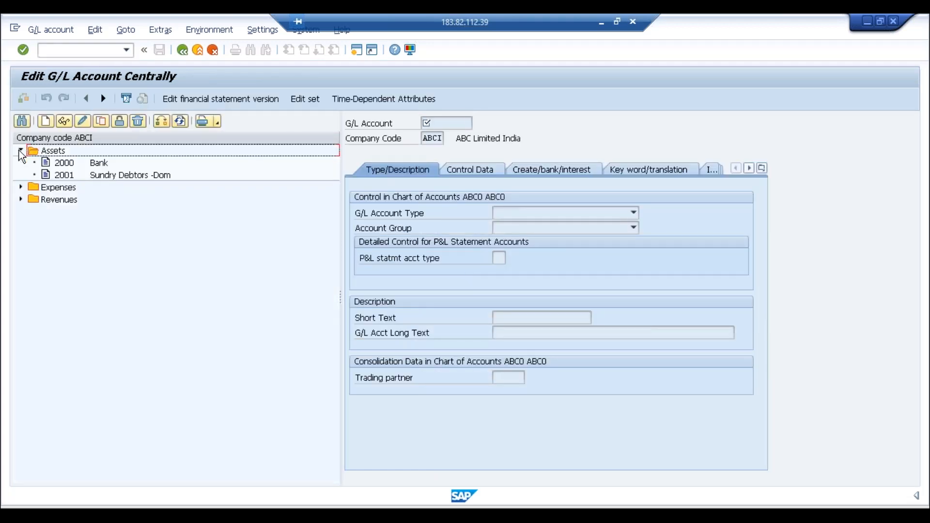
pyautogui.click(74, 178)
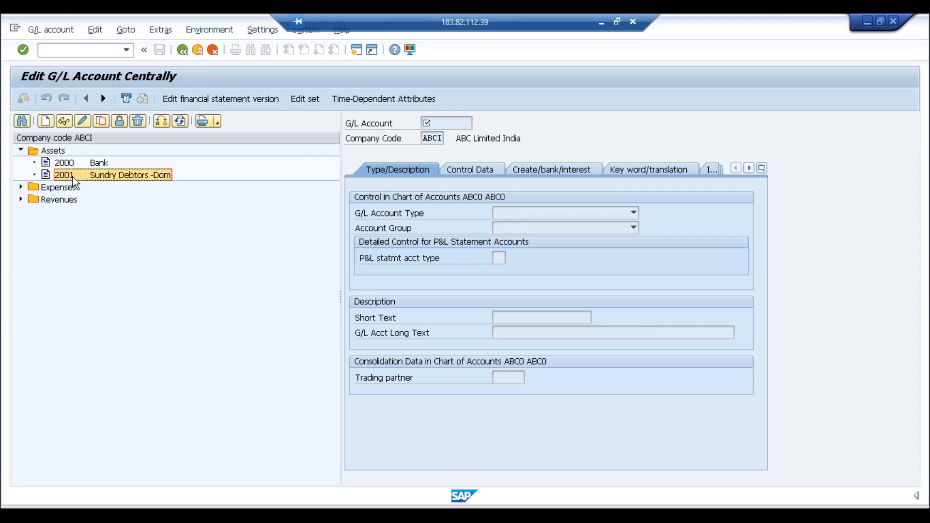
pyautogui.click(101, 121)
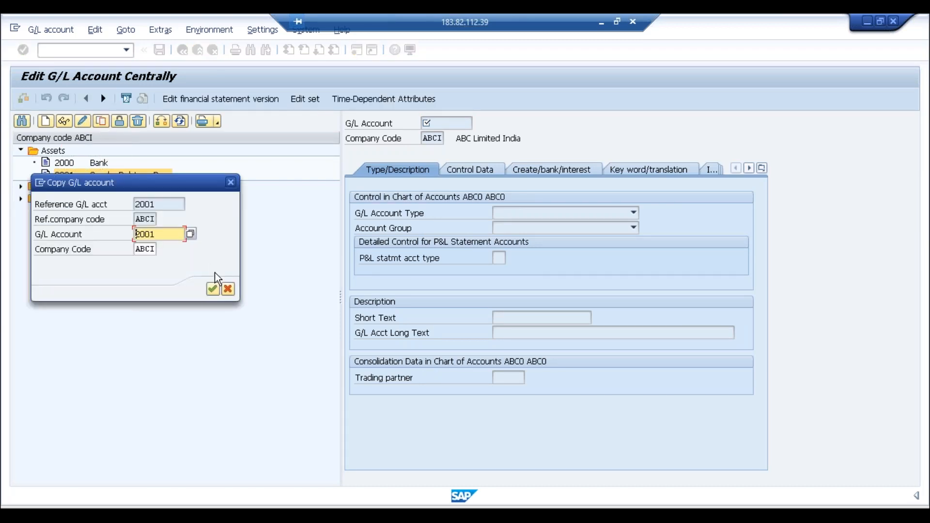
pyautogui.click(169, 236)
pyautogui.press('BackSpace')
pyautogui.write('2')
pyautogui.click(213, 290)
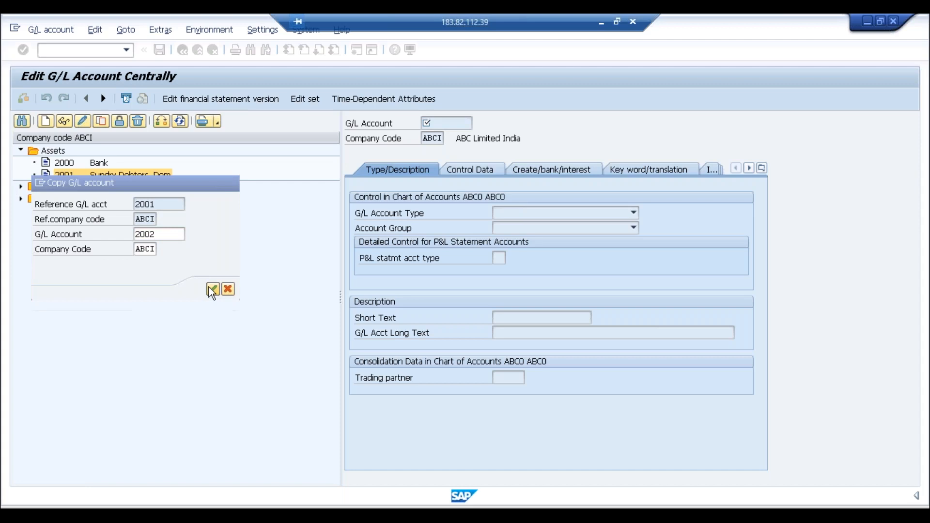
# Step: Change the short and long texts to 'Sundry Debtors -For' and save account 2002
pyautogui.click(579, 317)
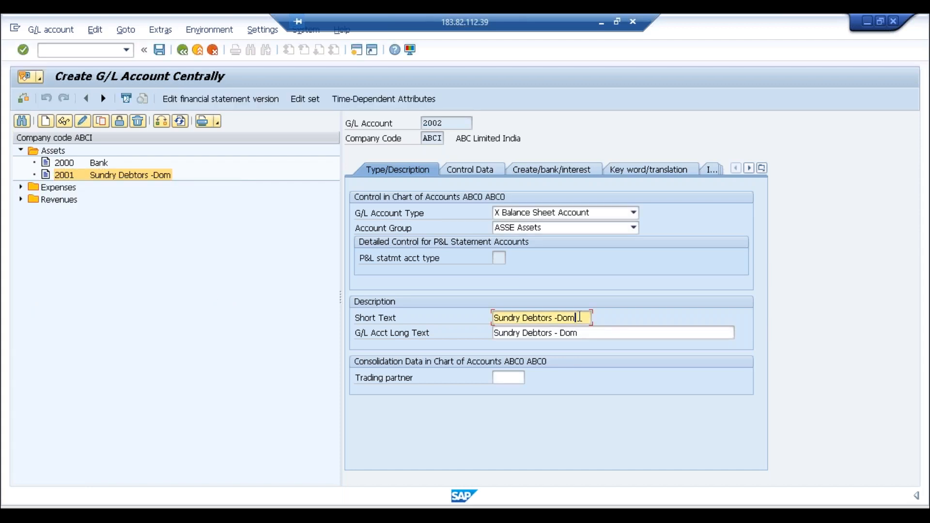
pyautogui.press('BackSpace')
pyautogui.press('BackSpace')
pyautogui.press('BackSpace')
pyautogui.write('For')
pyautogui.click(596, 334)
pyautogui.press('BackSpace')
pyautogui.press('BackSpace')
pyautogui.press('BackSpace')
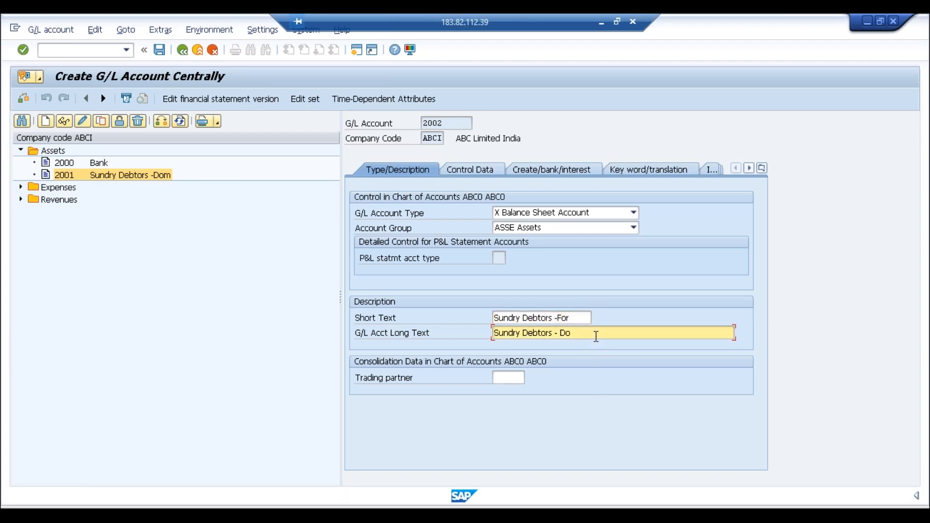
pyautogui.write('For')
pyautogui.click(159, 50)
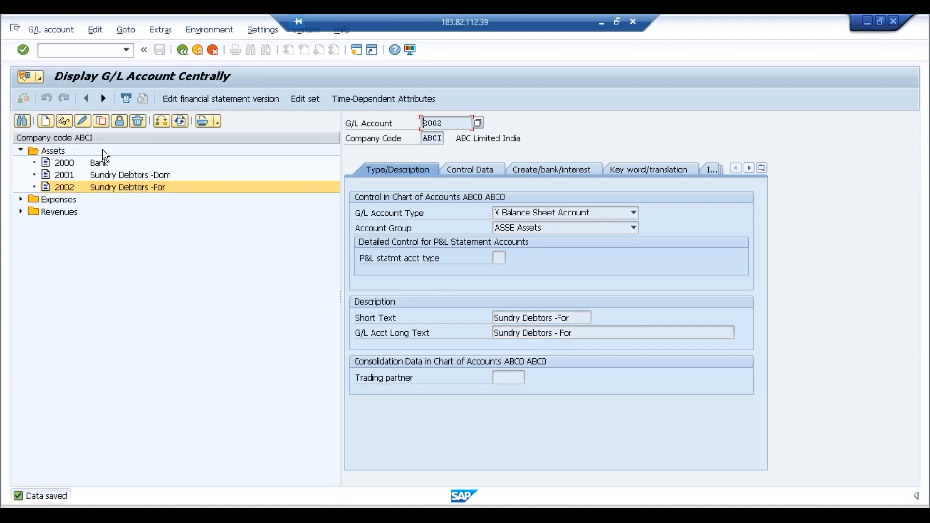
# Step: Copy account 2002 into new account 2003
pyautogui.click(102, 121)
pyautogui.press('BackSpace')
pyautogui.write('3')
pyautogui.press('Return')
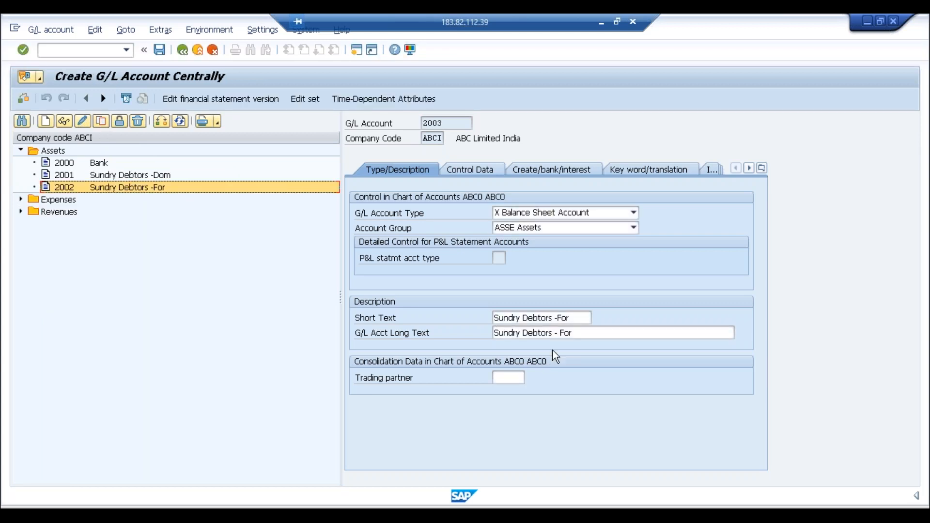
# Step: Set texts 'Sundry Debtors -Grou' and 'Sundry Debtors - Group', save 2003, and list open windows
pyautogui.click(576, 318)
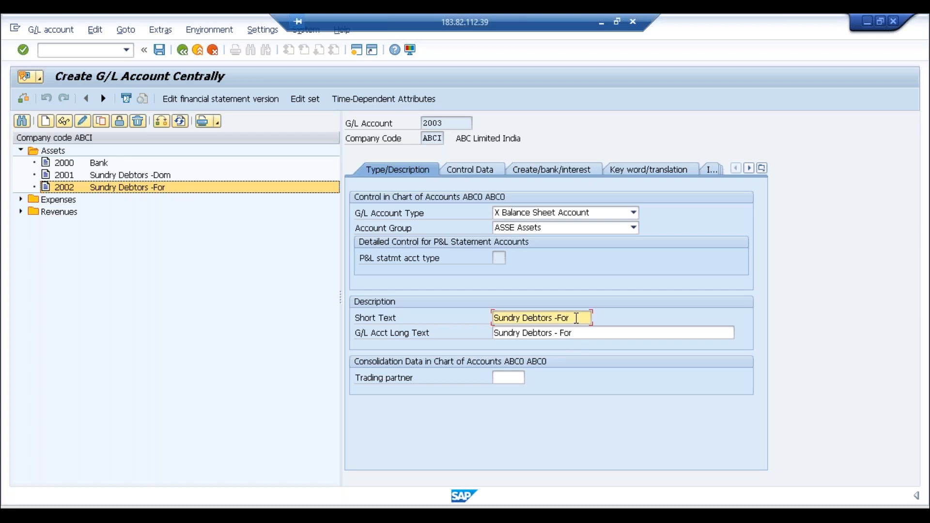
pyautogui.press('BackSpace')
pyautogui.press('BackSpace')
pyautogui.press('BackSpace')
pyautogui.write('G')
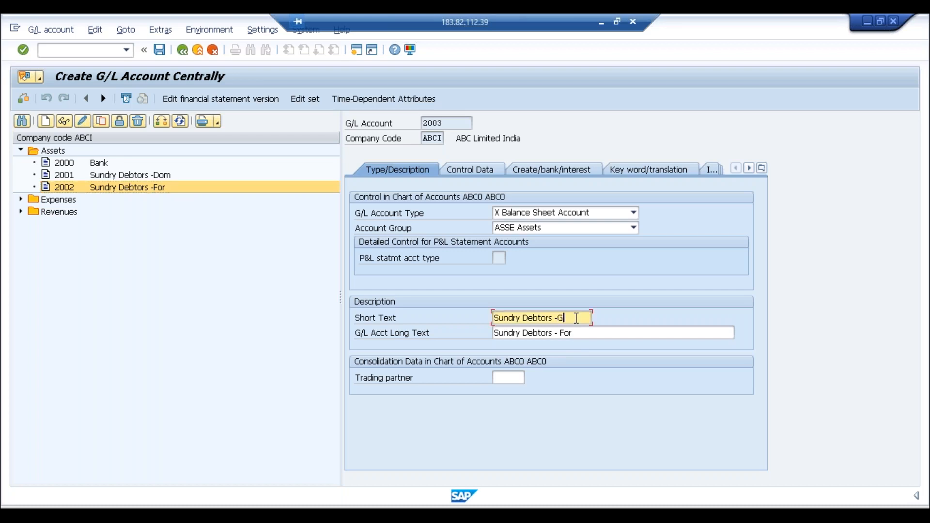
pyautogui.write('rou')
pyautogui.click(581, 334)
pyautogui.press('BackSpace')
pyautogui.press('BackSpace')
pyautogui.press('BackSpace')
pyautogui.write('Group')
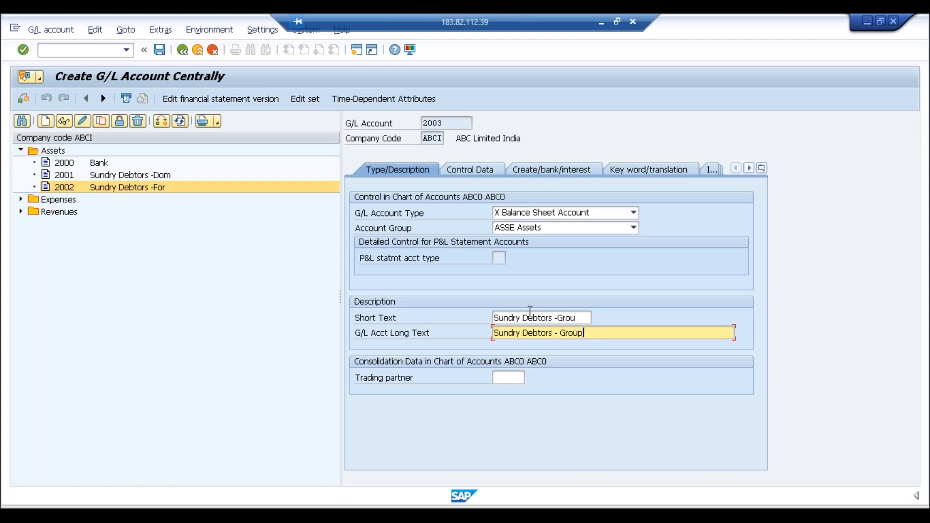
pyautogui.click(159, 49)
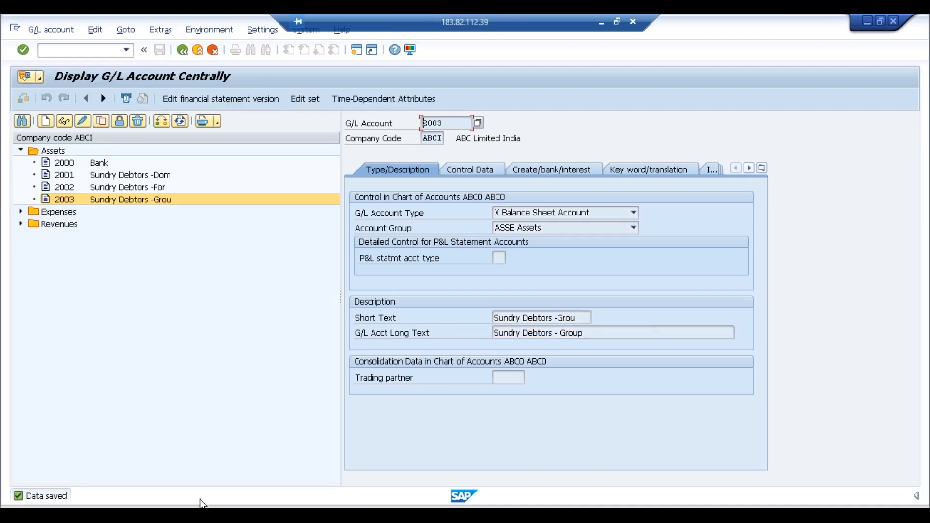
pyautogui.click(203, 505)
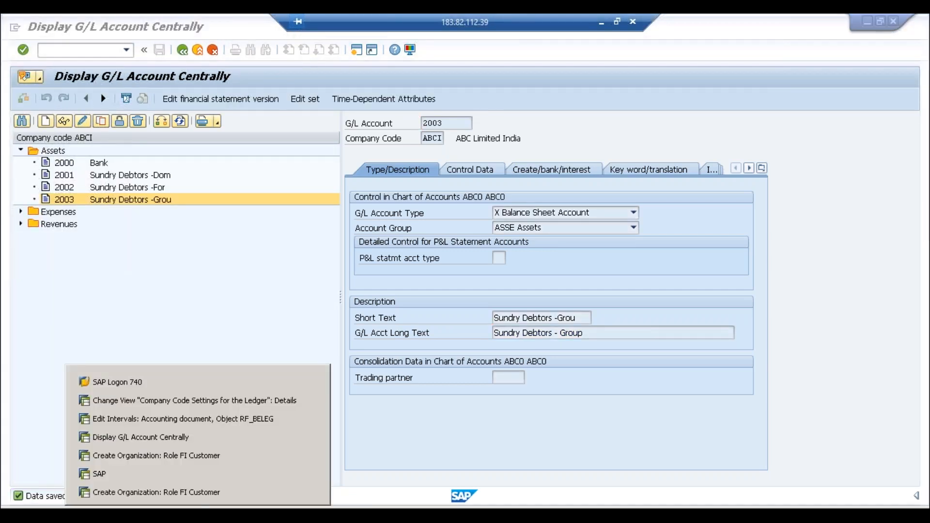
# Step: Back in the FI customer window, pick reconciliation account 2001 Sundry Debtors - Dom for ABCI
pyautogui.click(202, 461)
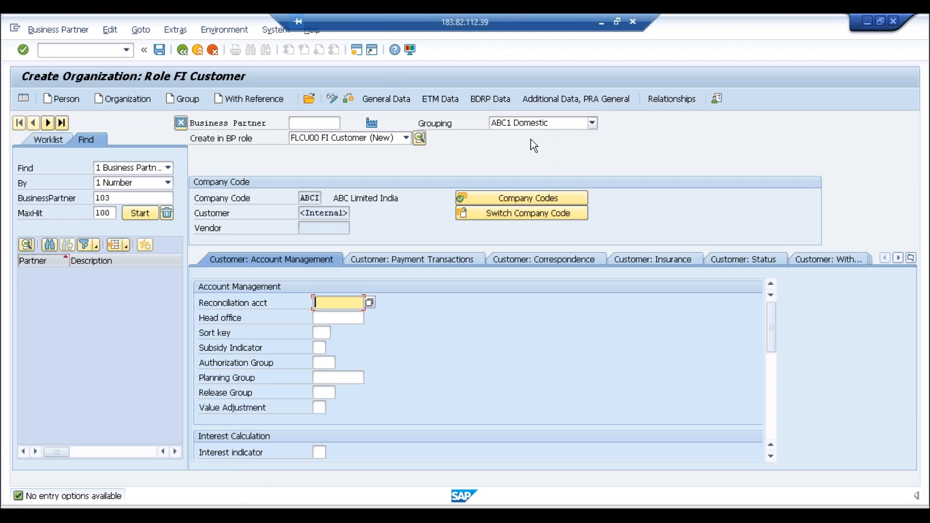
pyautogui.click(369, 303)
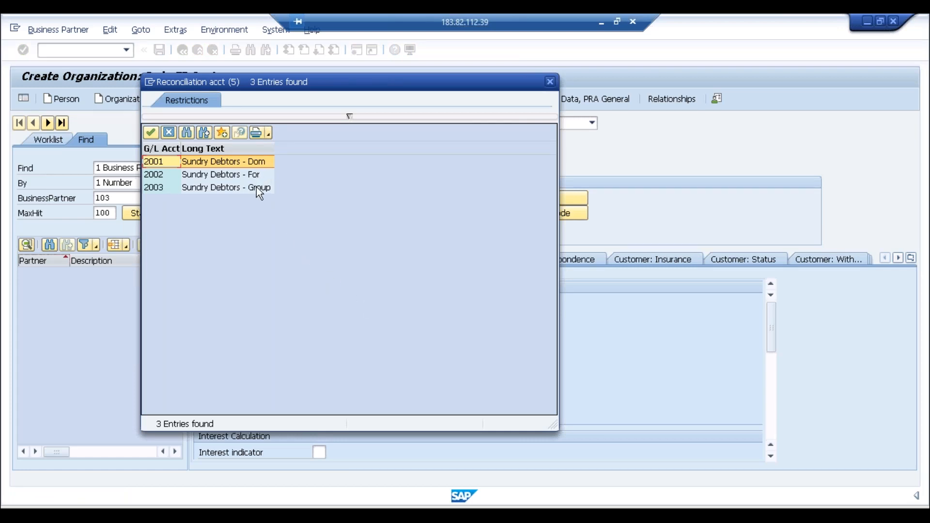
pyautogui.doubleClick(251, 162)
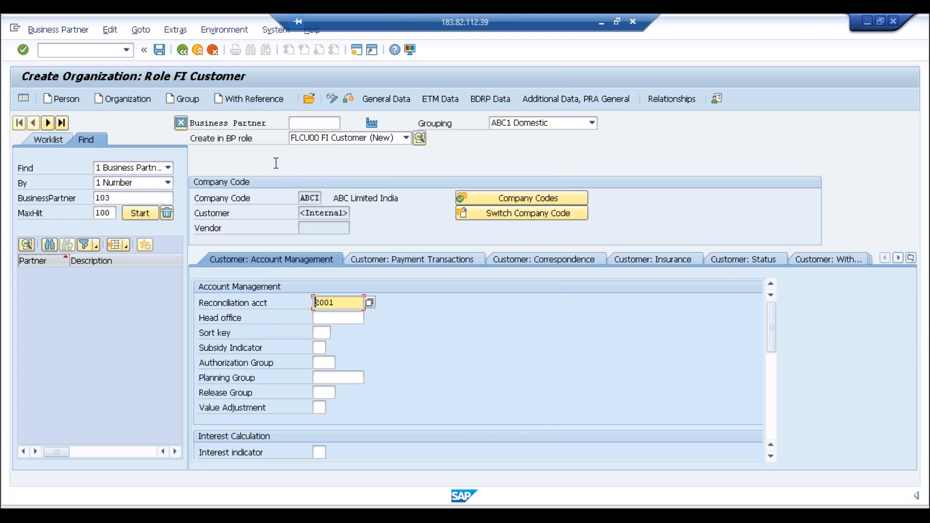
# Step: Attempt to save the FI customer and read the F1 explanation of the grouping ABC1 error
pyautogui.click(161, 51)
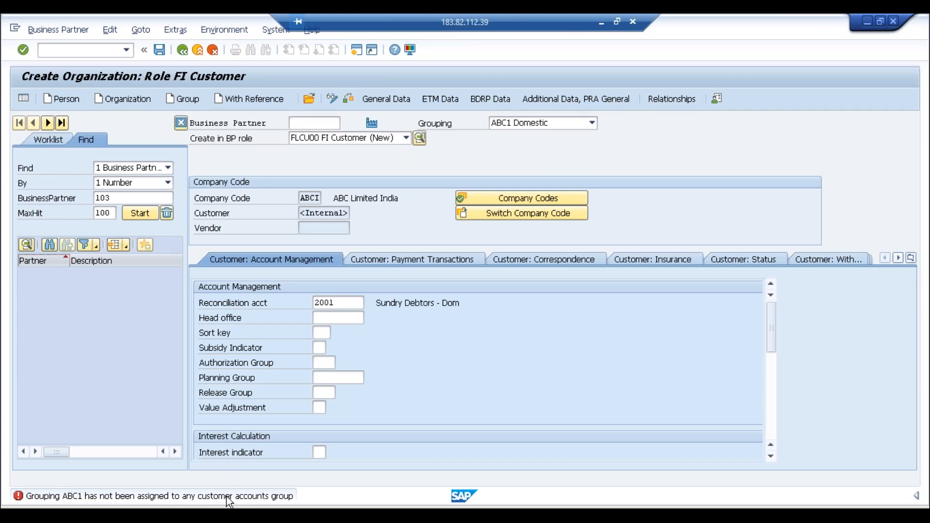
pyautogui.press('F1')
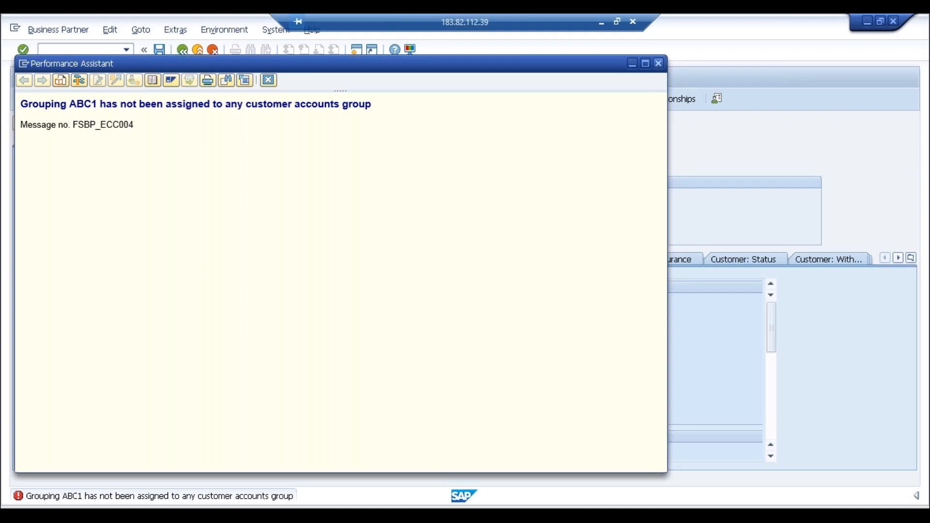
pyautogui.press('Escape')
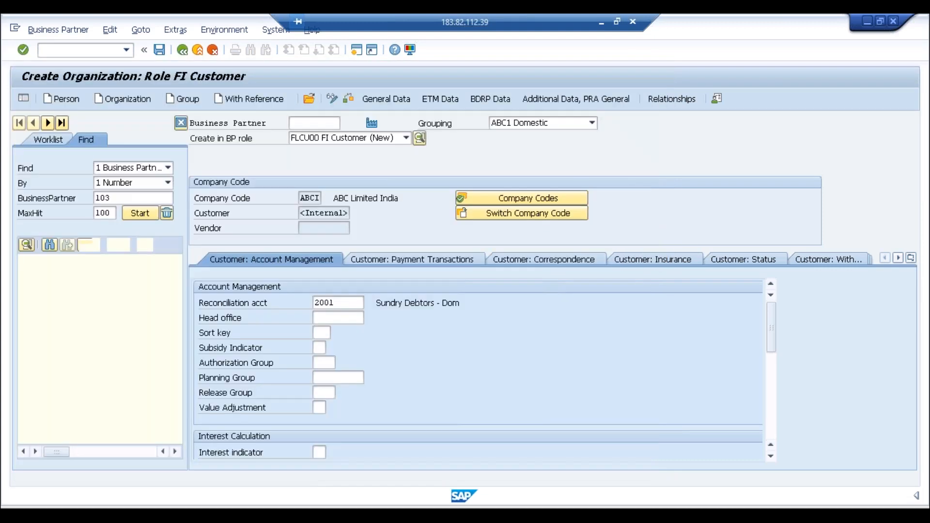
# Step: In the other SAP session, cancel business partner creation and start transaction spro
pyautogui.click(196, 515)
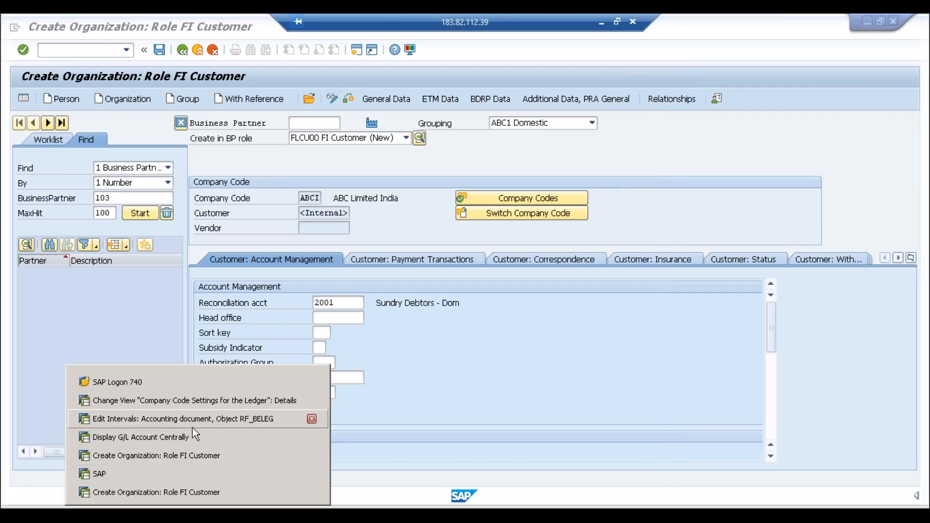
pyautogui.click(166, 475)
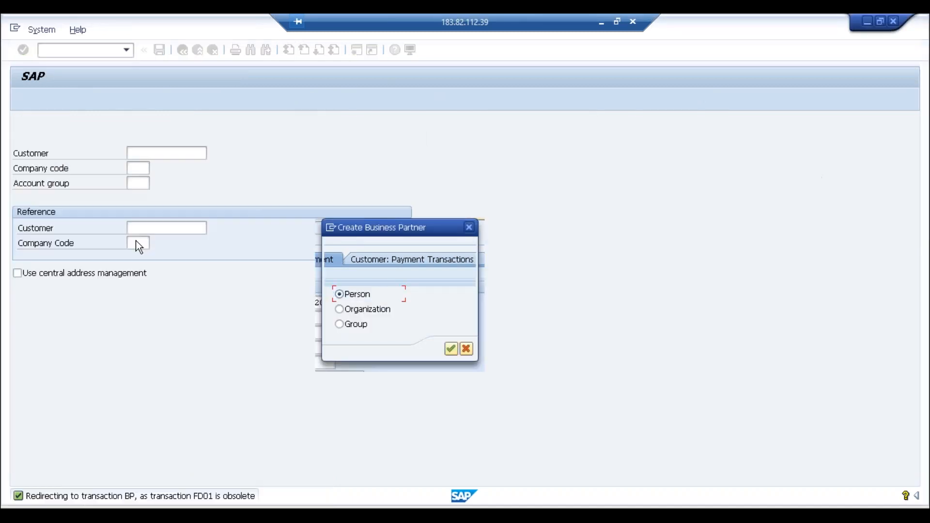
pyautogui.click(470, 227)
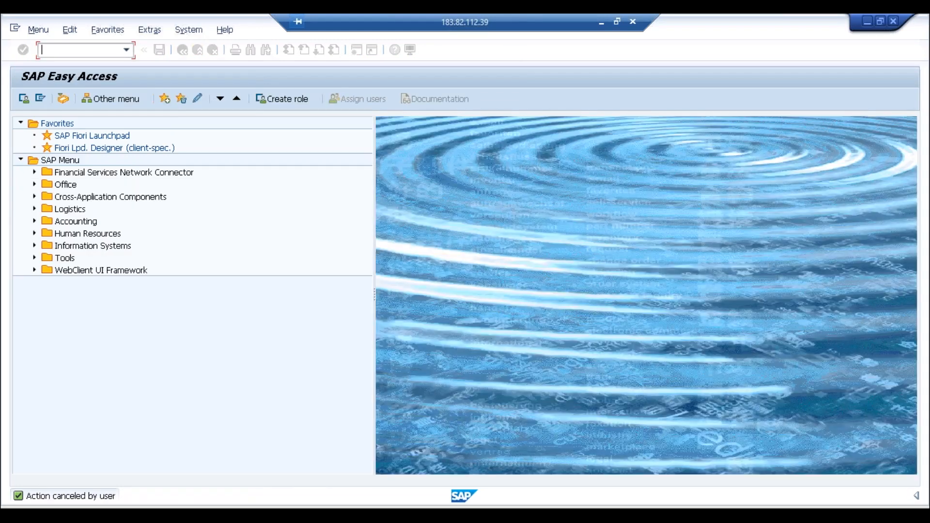
pyautogui.write('spro')
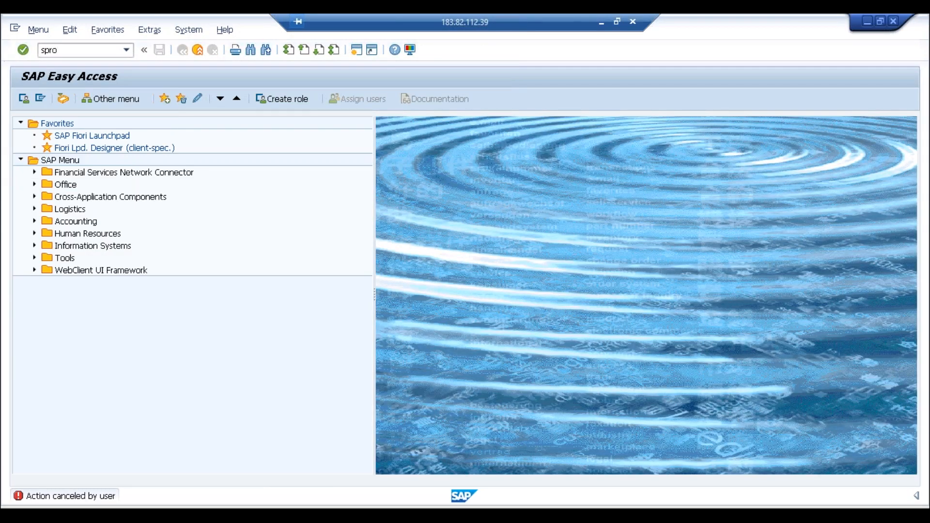
pyautogui.press('Return')
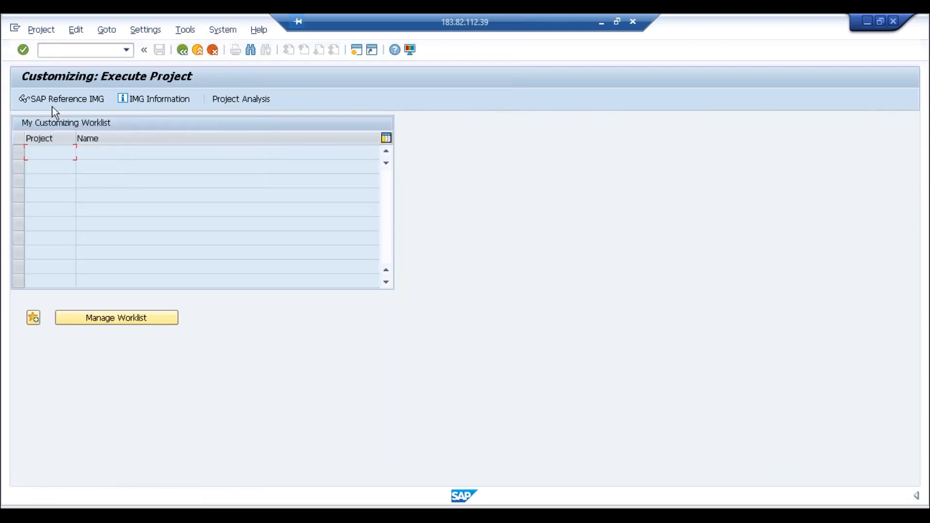
# Step: In the SAP Reference IMG, expand Cross-Application Components > Master Data Synchronization > Customer/Vendor Integration
pyautogui.click(51, 103)
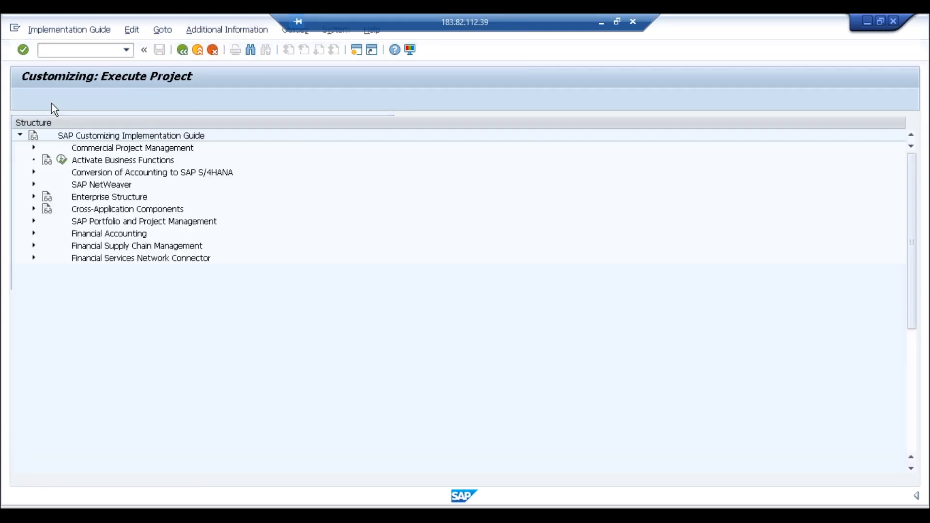
pyautogui.click(34, 209)
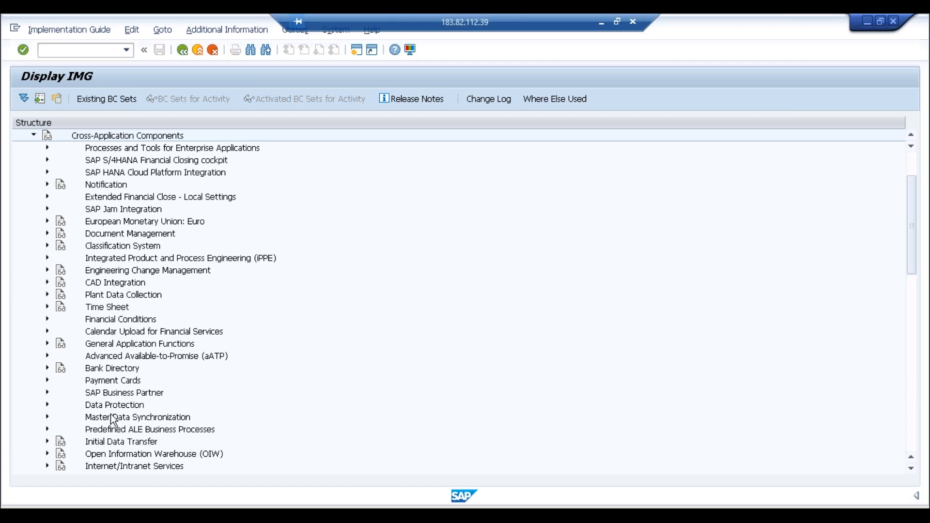
pyautogui.click(119, 398)
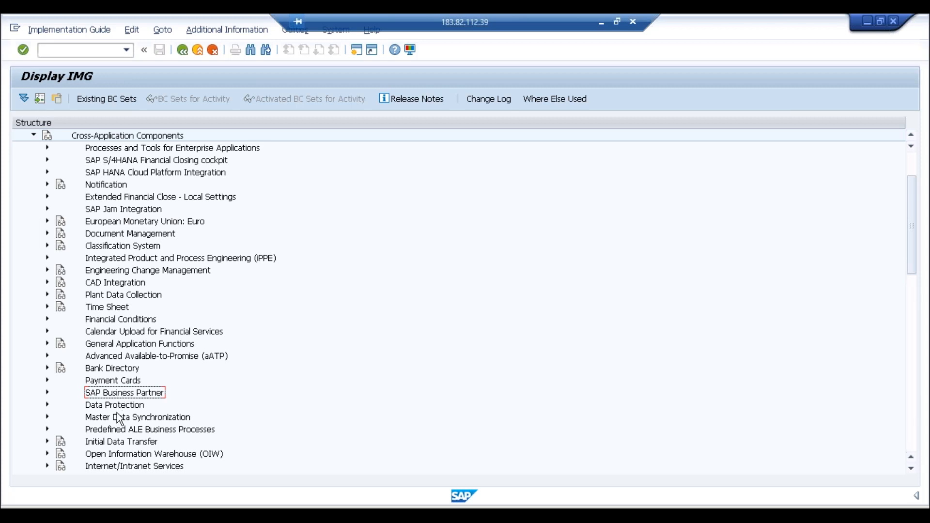
pyautogui.click(116, 416)
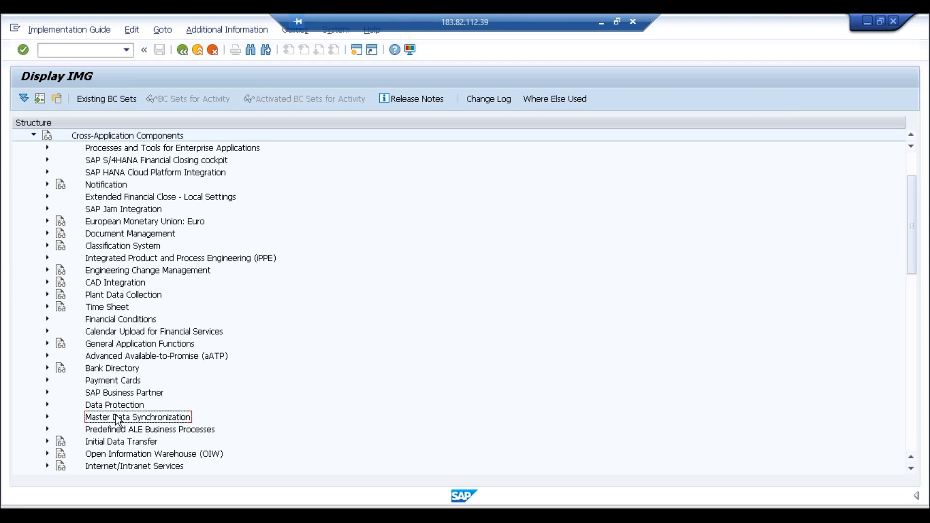
pyautogui.click(48, 417)
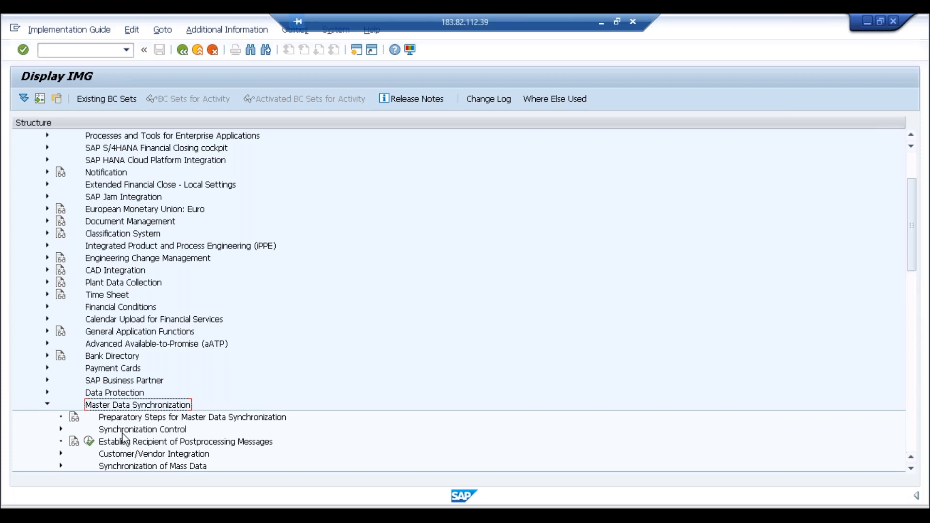
pyautogui.click(60, 454)
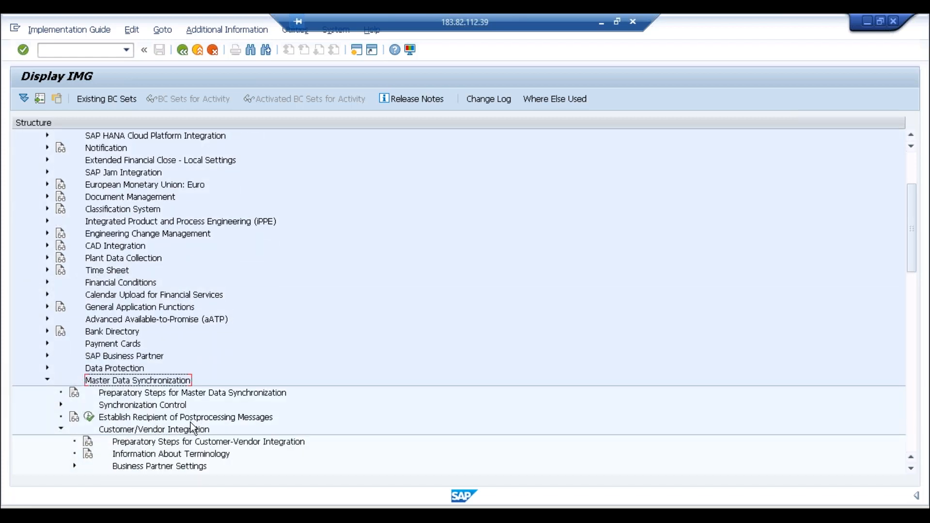
pyautogui.click(188, 429)
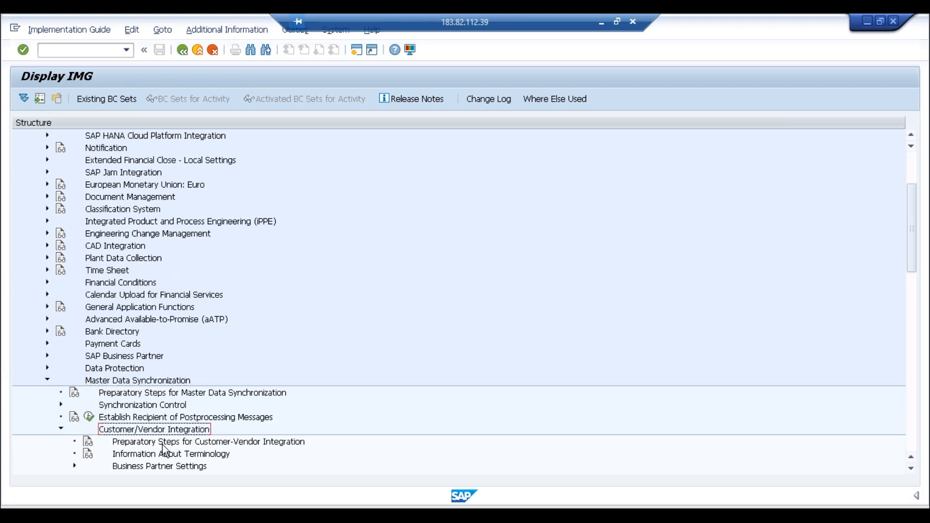
# Step: Drill through Settings for Customer Integration > Field Assignment > Assign Keys and run BP-to-Customer number assignment
pyautogui.click(75, 466)
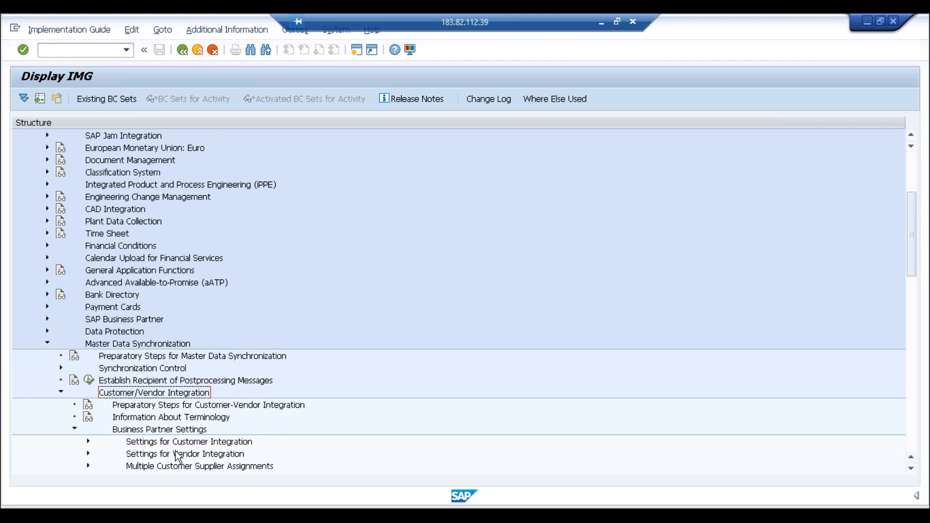
pyautogui.click(195, 444)
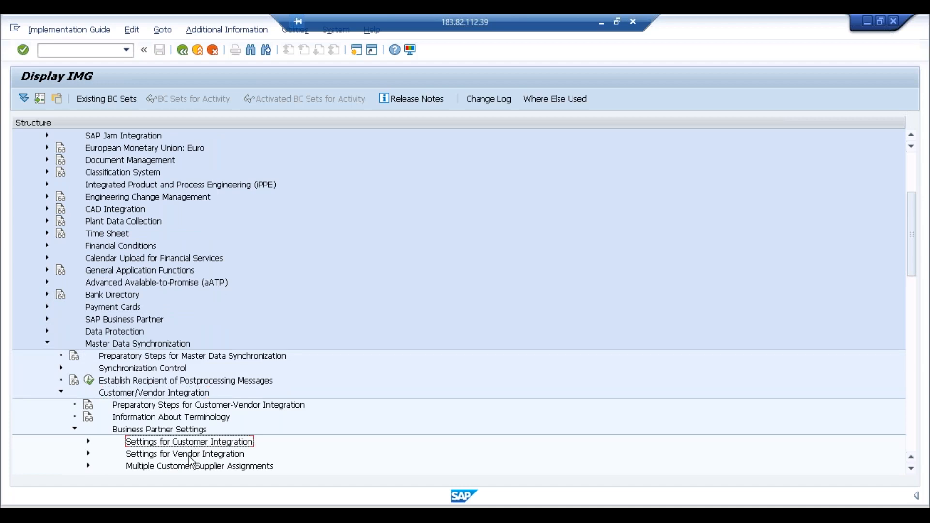
pyautogui.click(192, 455)
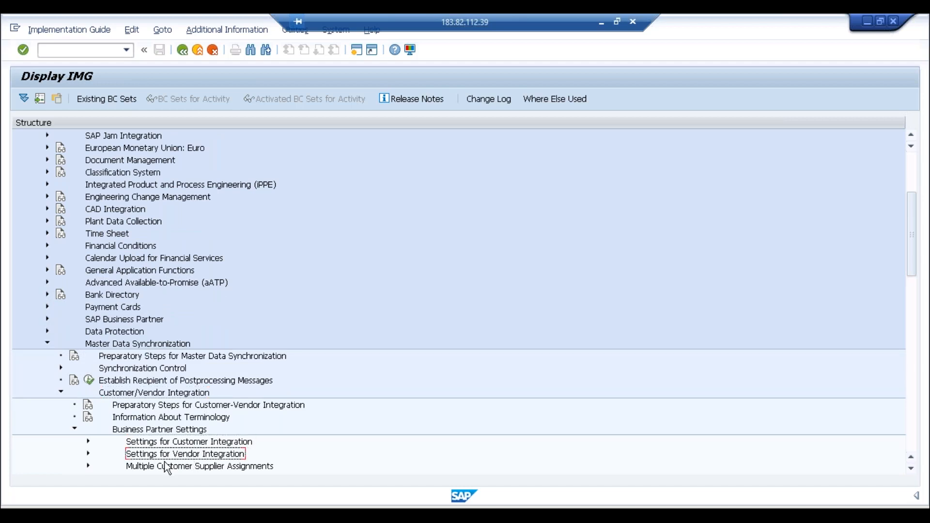
pyautogui.click(88, 441)
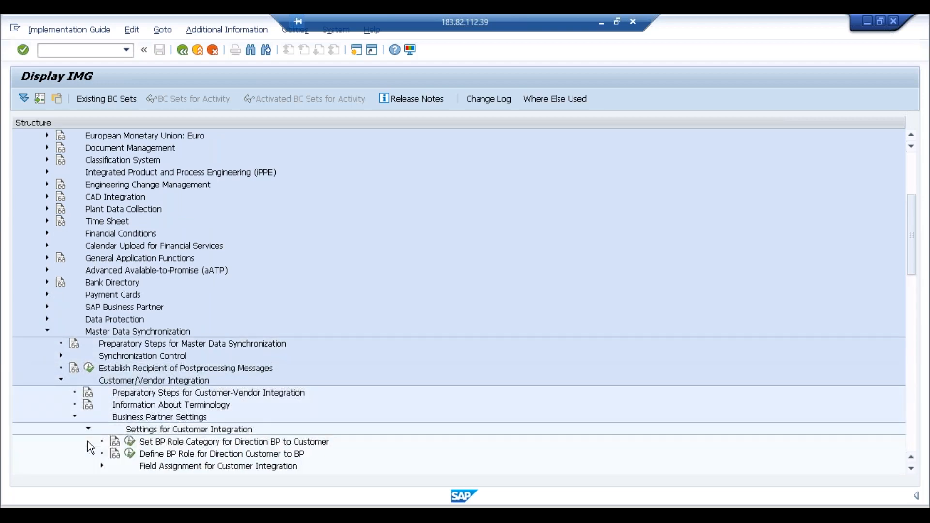
pyautogui.click(101, 466)
pyautogui.click(115, 454)
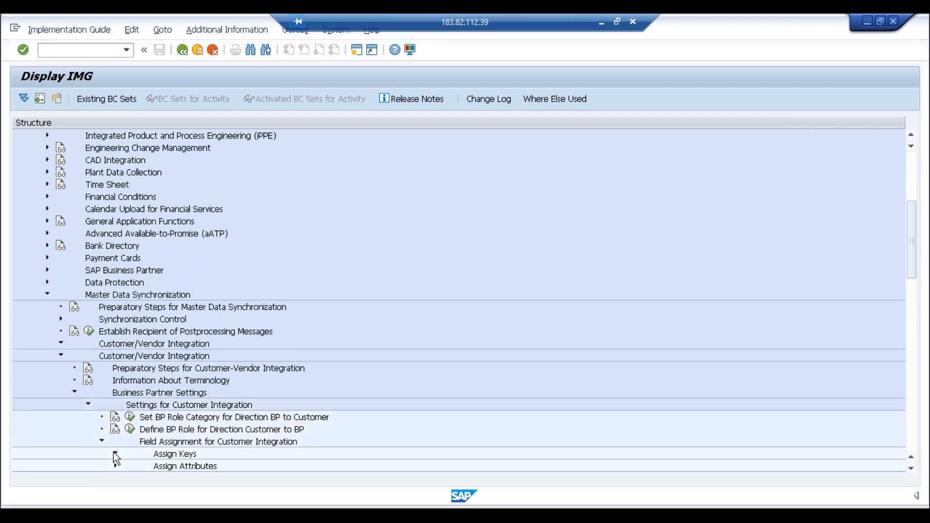
pyautogui.click(184, 454)
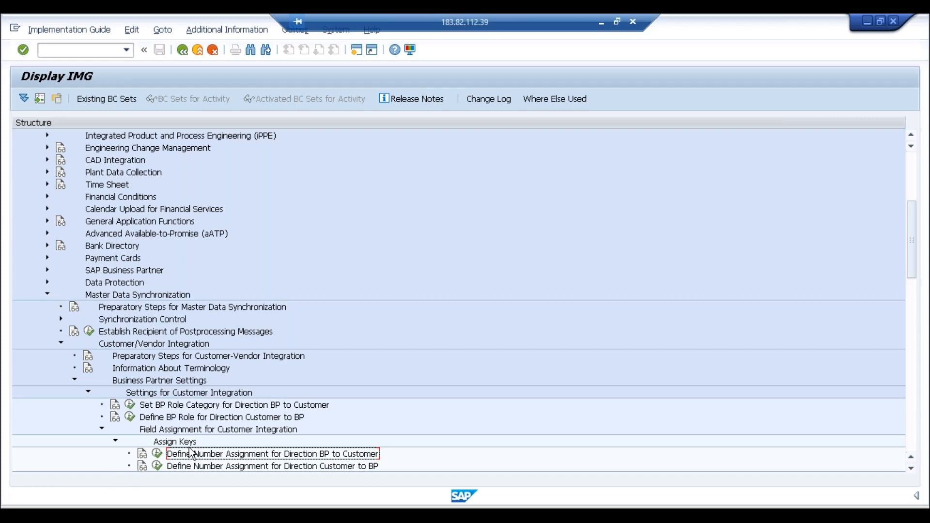
pyautogui.click(158, 454)
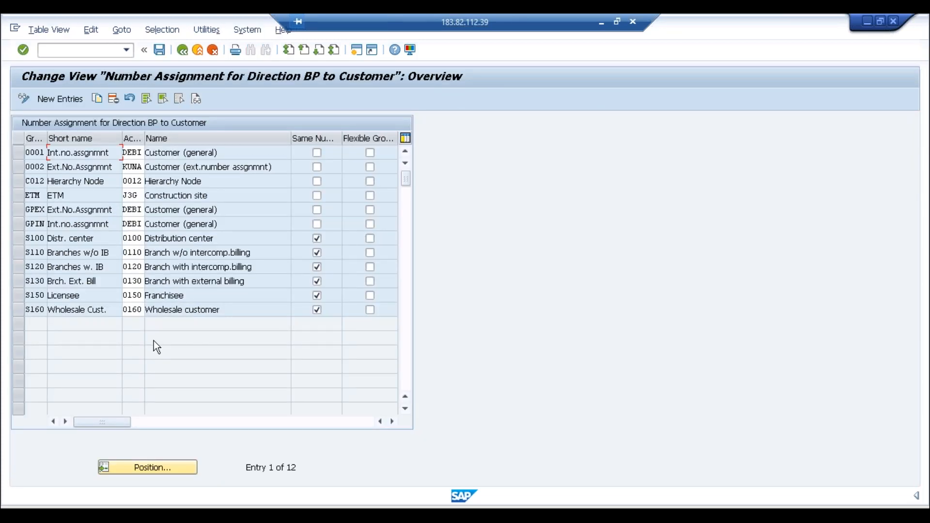
# Step: Add new entries mapping groupings ABC1 and ABC2 to account groups ABC1 and ABC2
pyautogui.click(74, 100)
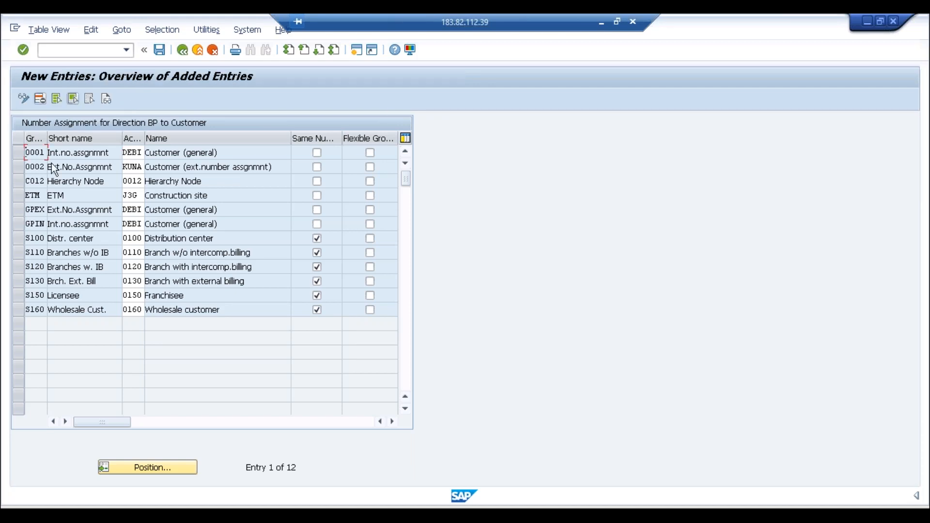
pyautogui.write('ABC')
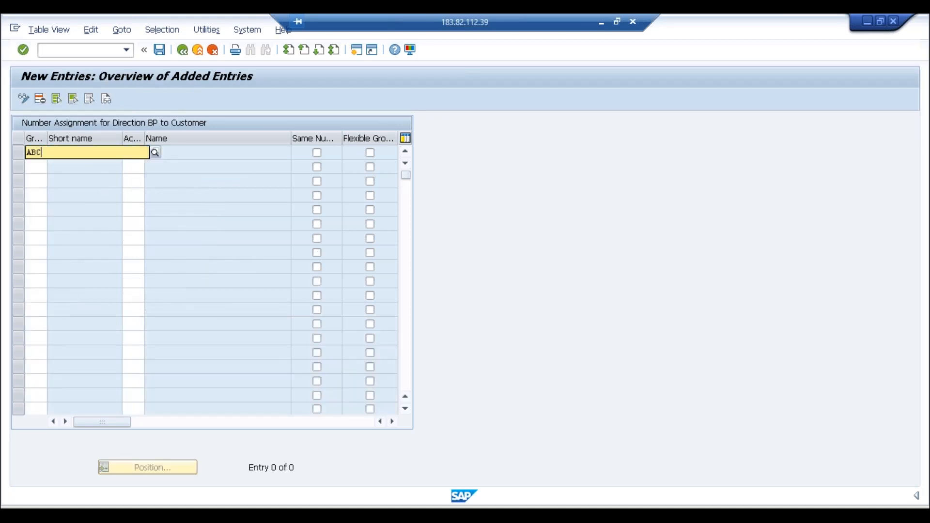
pyautogui.write('1')
pyautogui.press('Tab')
pyautogui.write('ABC1')
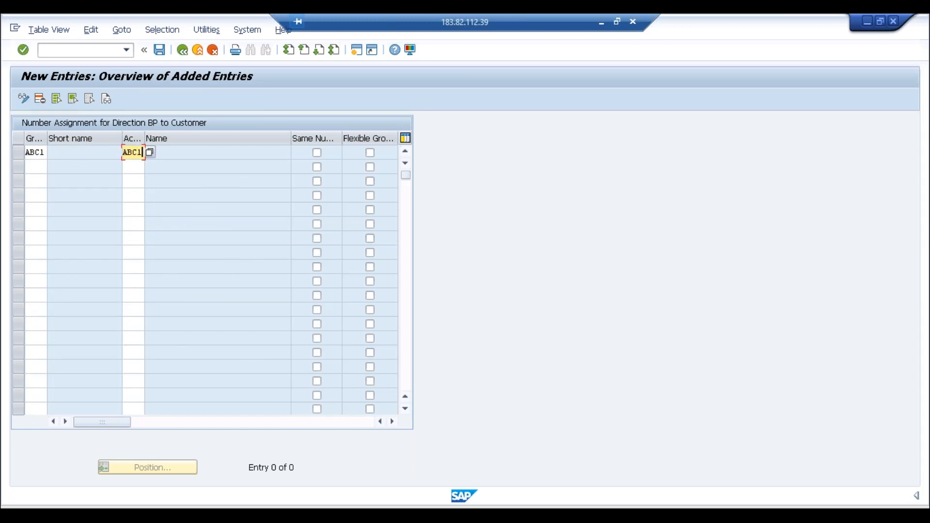
pyautogui.click(35, 168)
pyautogui.write('ABC2')
pyautogui.press('Tab')
pyautogui.write('ABC2')
pyautogui.press('Tab')
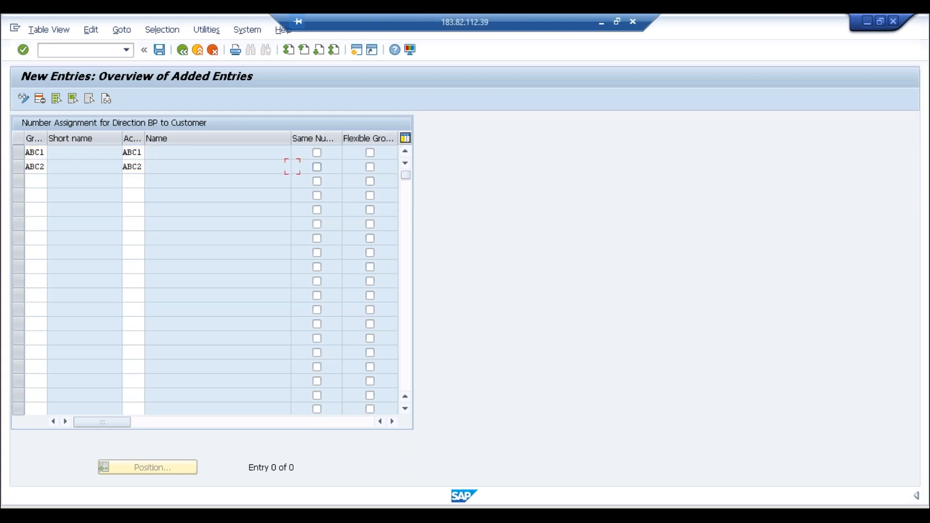
# Step: Add groupings ABC3 and ABC4 with matching account groups ABC3 and ABC4 and confirm
pyautogui.click(31, 181)
pyautogui.write('ABC3')
pyautogui.press('Tab')
pyautogui.write('ABC3')
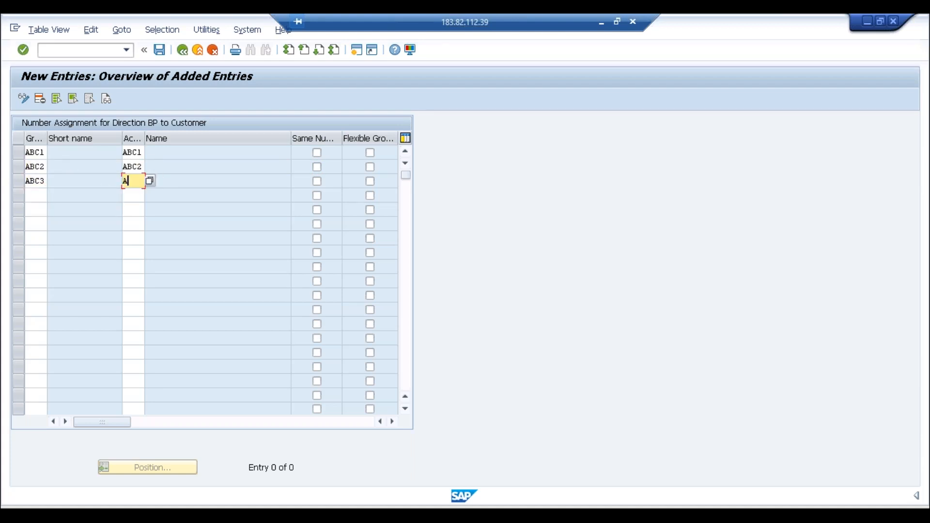
pyautogui.click(32, 196)
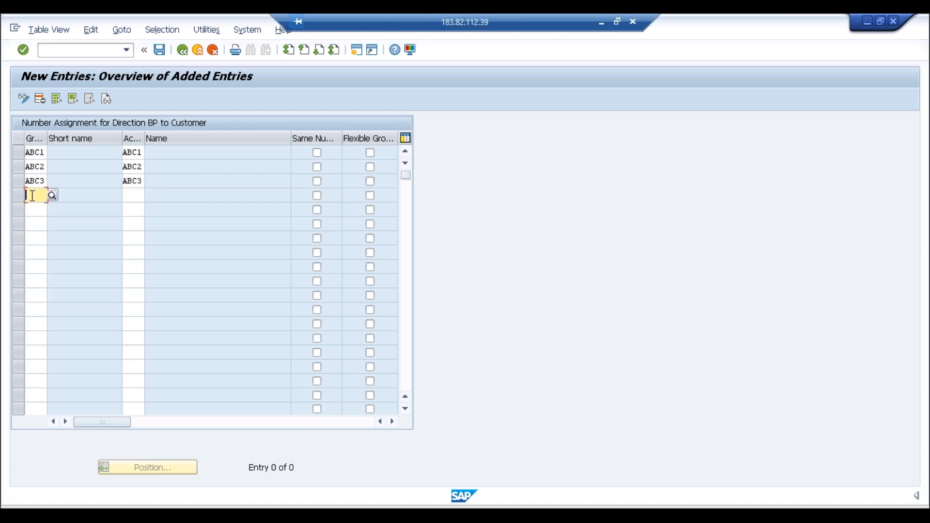
pyautogui.write('ABC4')
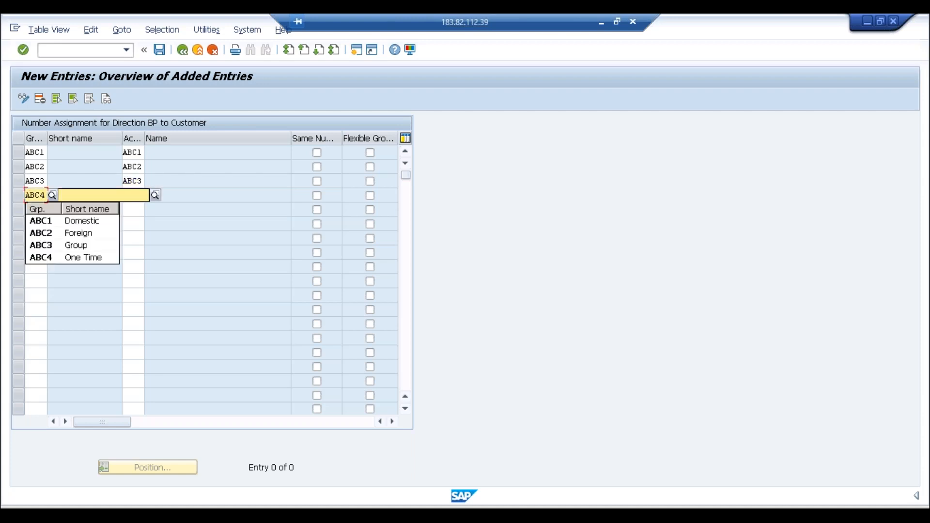
pyautogui.press('Tab')
pyautogui.write('ABC4')
pyautogui.press('Return')
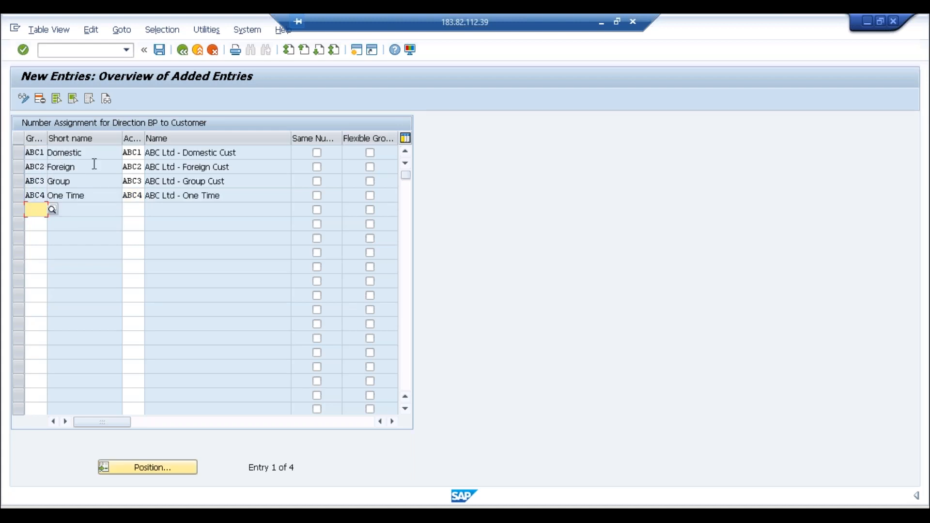
# Step: Save the number assignments under a customizing request and return to the overview
pyautogui.click(163, 53)
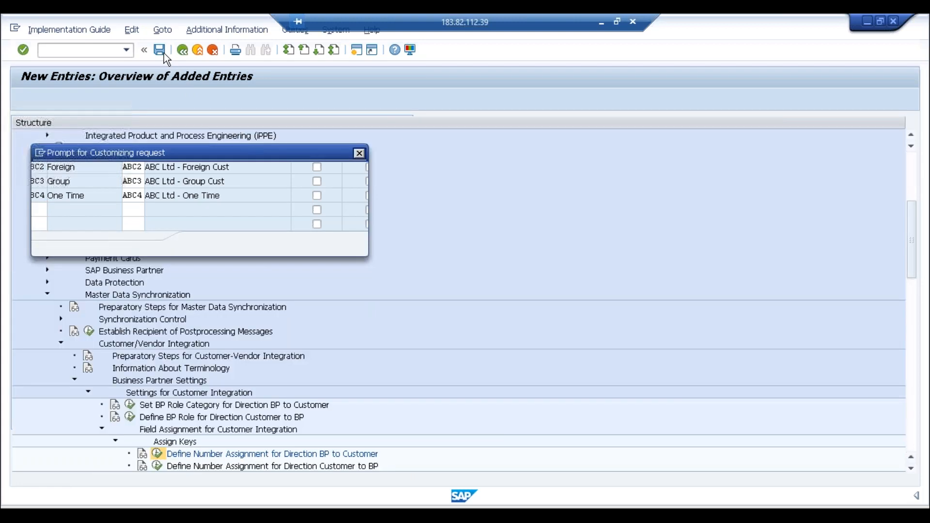
pyautogui.click(199, 242)
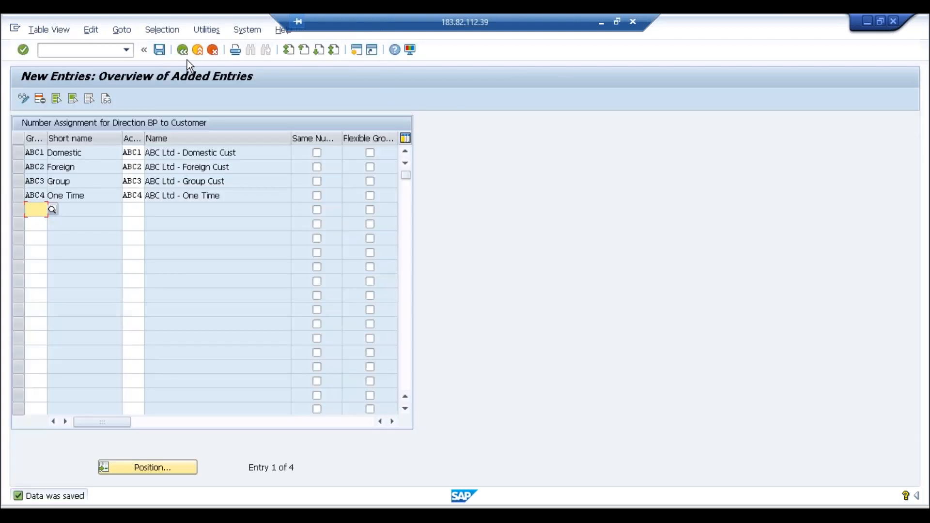
pyautogui.click(186, 54)
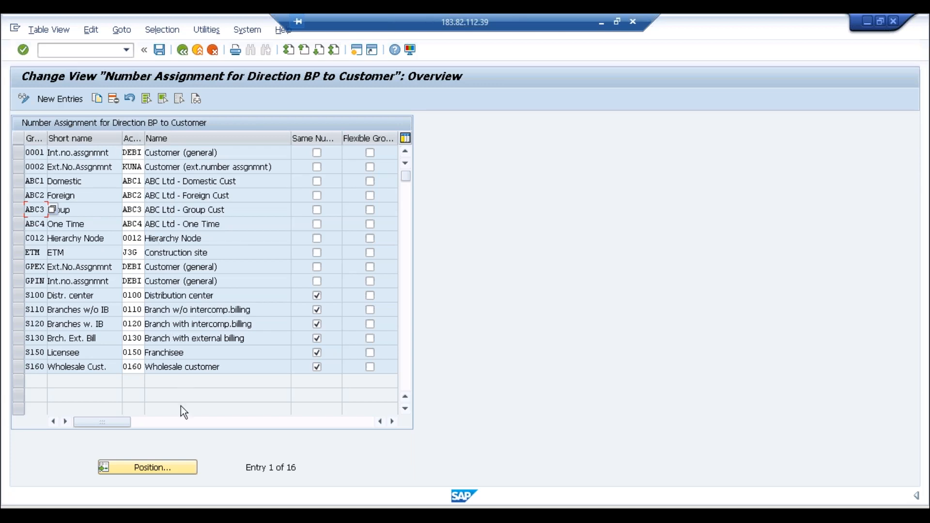
# Step: Save the pending FI customer in the Create Organization window, then restart transaction /nbp
pyautogui.click(198, 514)
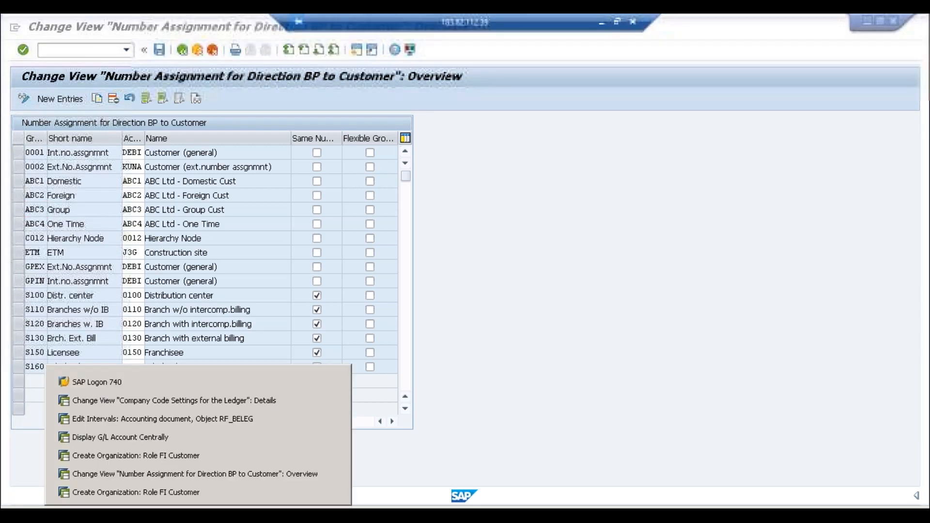
pyautogui.click(185, 455)
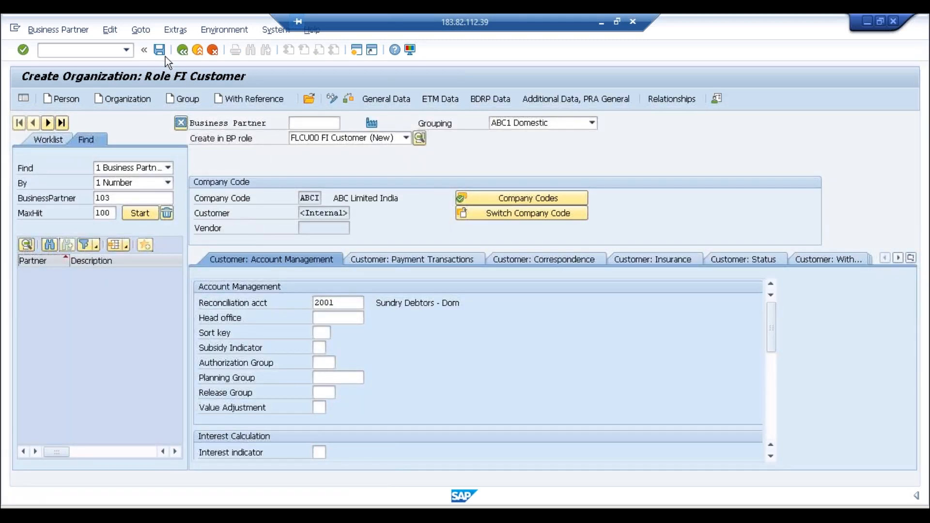
pyautogui.click(158, 51)
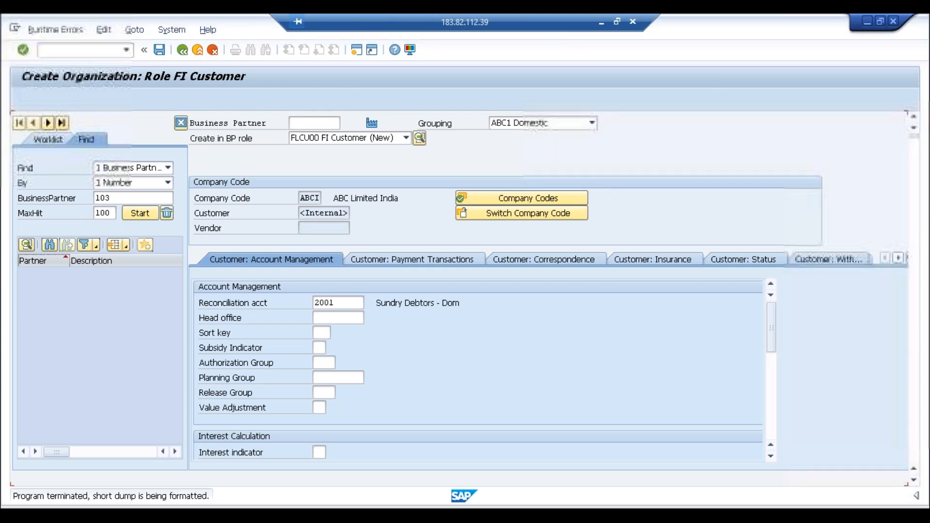
pyautogui.write('/nbp')
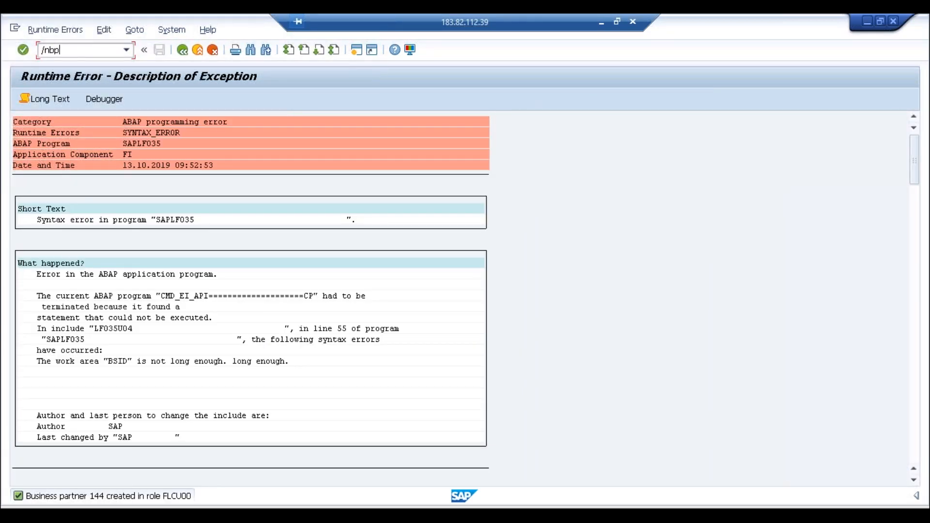
pyautogui.press('Return')
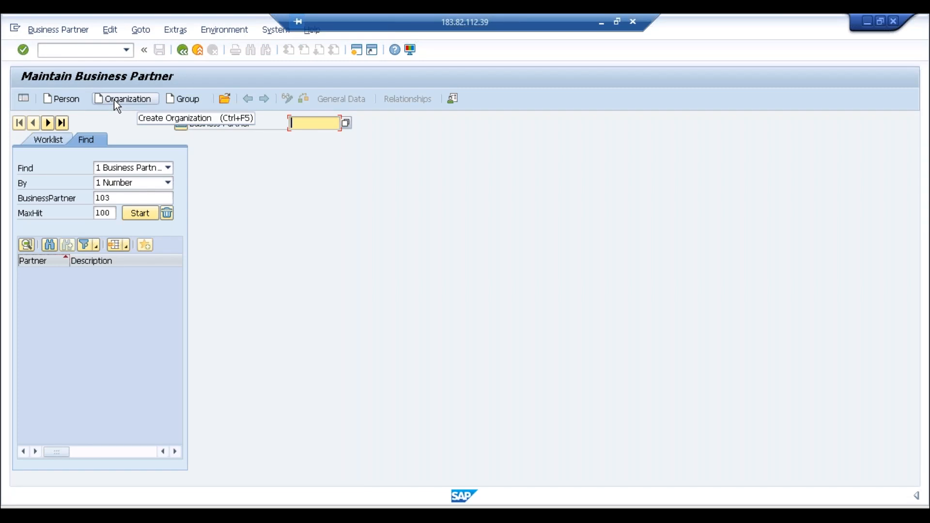
# Step: Create a new organization business partner in role FLCU00 FI Customer with grouping ABC1 Domestic
pyautogui.click(115, 100)
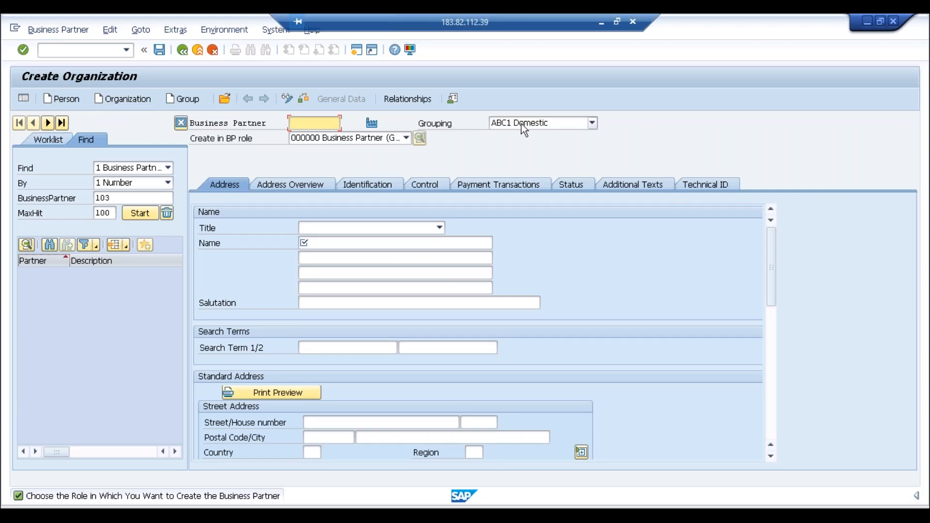
pyautogui.click(405, 139)
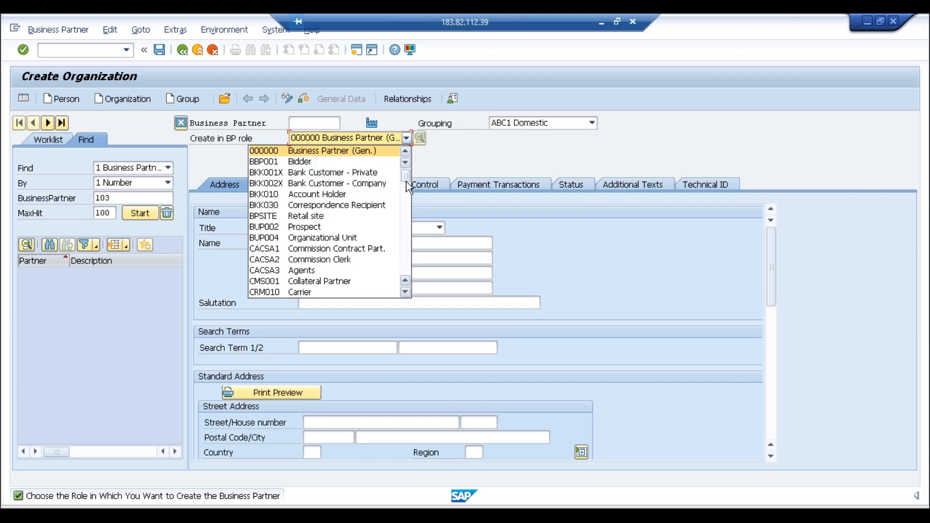
pyautogui.click(406, 186)
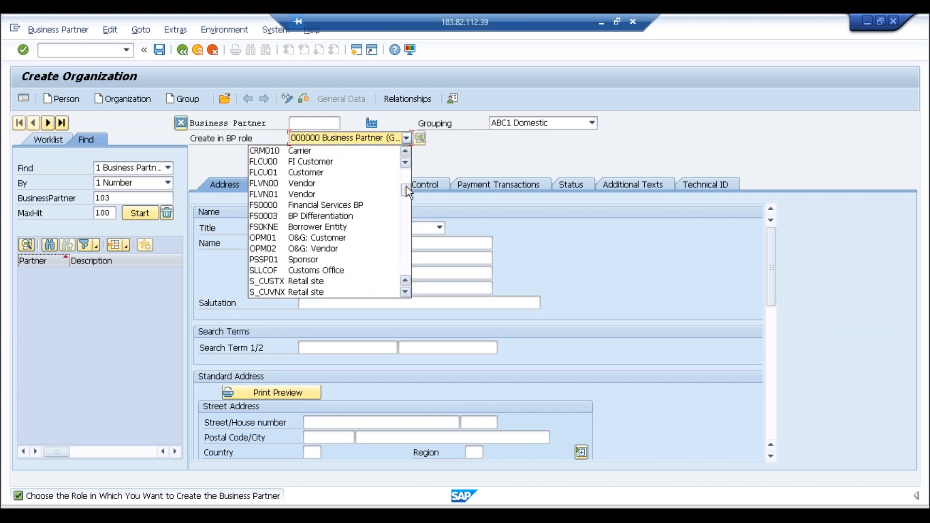
pyautogui.click(333, 162)
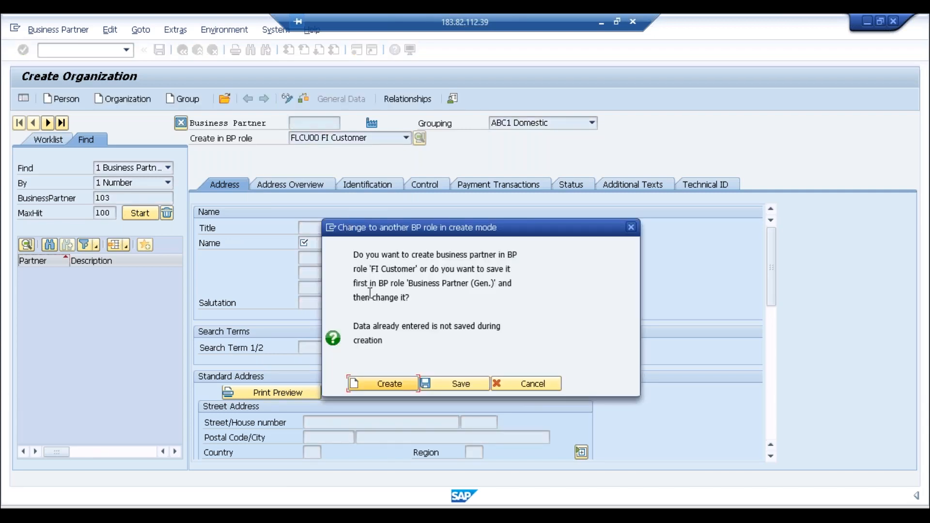
pyautogui.click(373, 386)
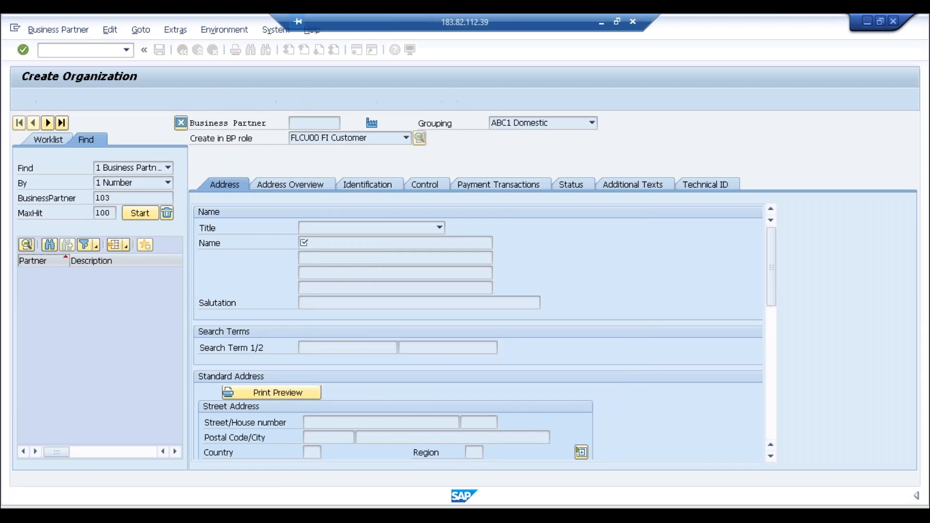
# Step: Set title 0003 Company, with name and search term Amazon
pyautogui.click(439, 229)
pyautogui.press('Escape')
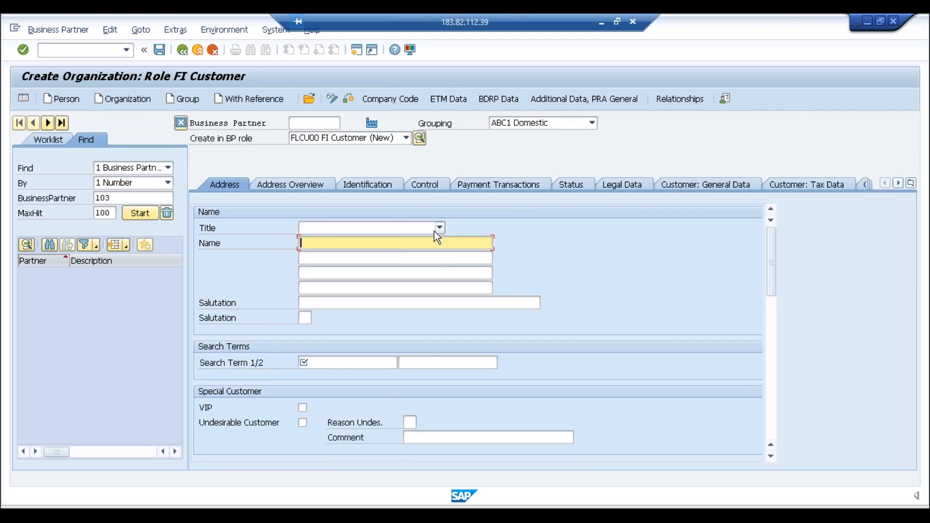
pyautogui.click(438, 228)
pyautogui.click(380, 240)
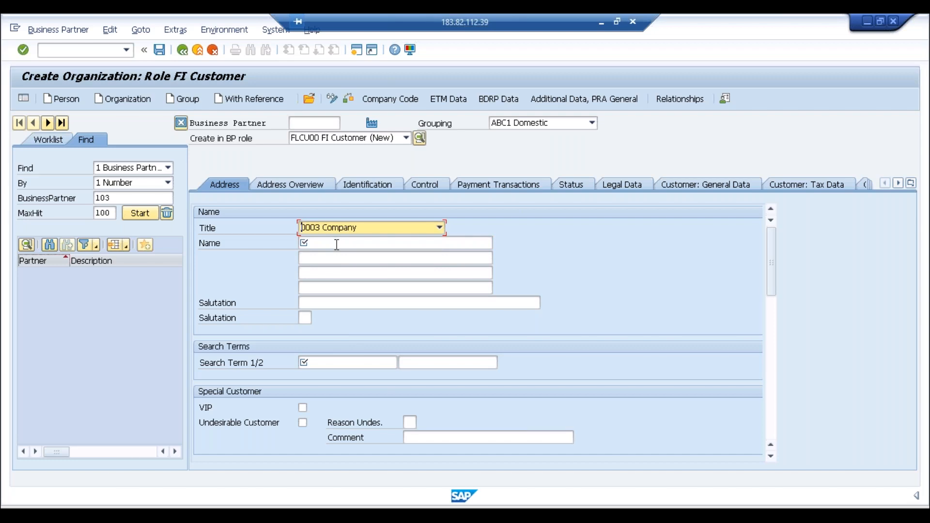
pyautogui.click(336, 244)
pyautogui.write('Amazon')
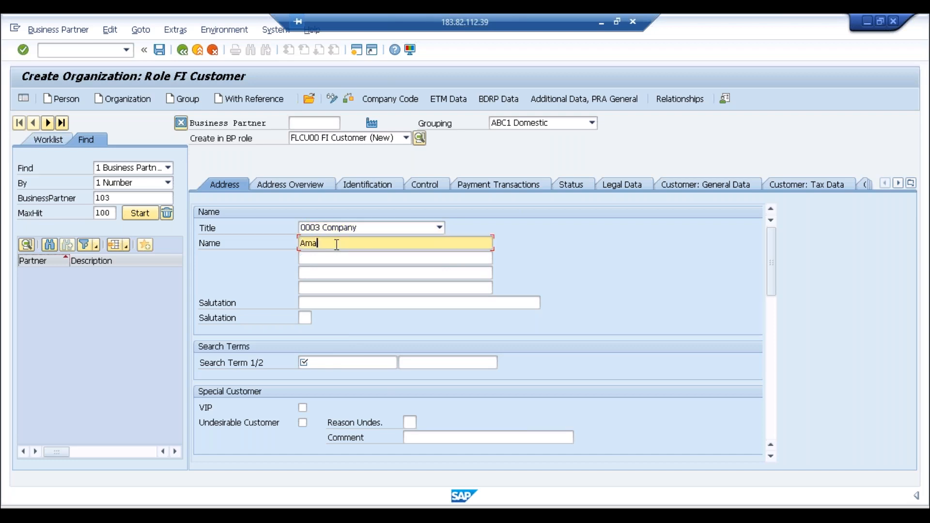
pyautogui.press('Tab')
pyautogui.press('Tab')
pyautogui.press('Tab')
pyautogui.press('Tab')
pyautogui.press('Tab')
pyautogui.press('Tab')
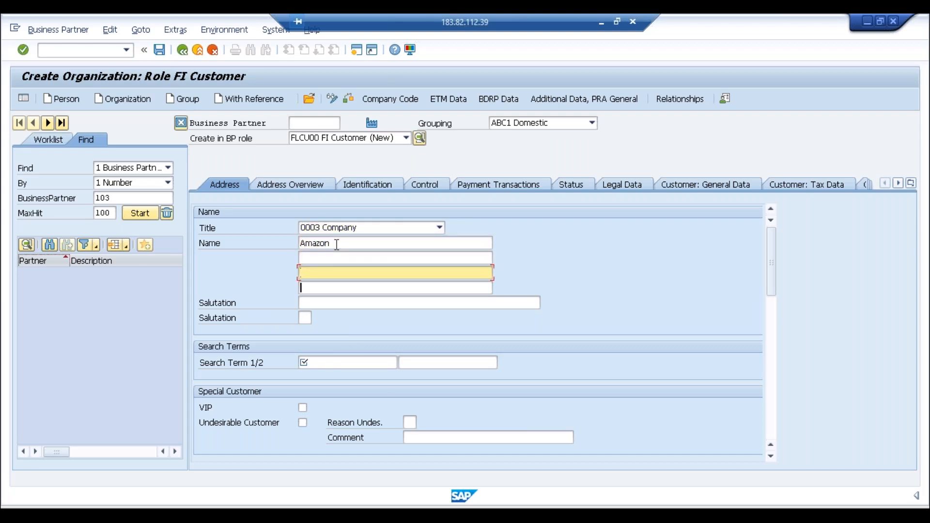
pyautogui.write('mazon')
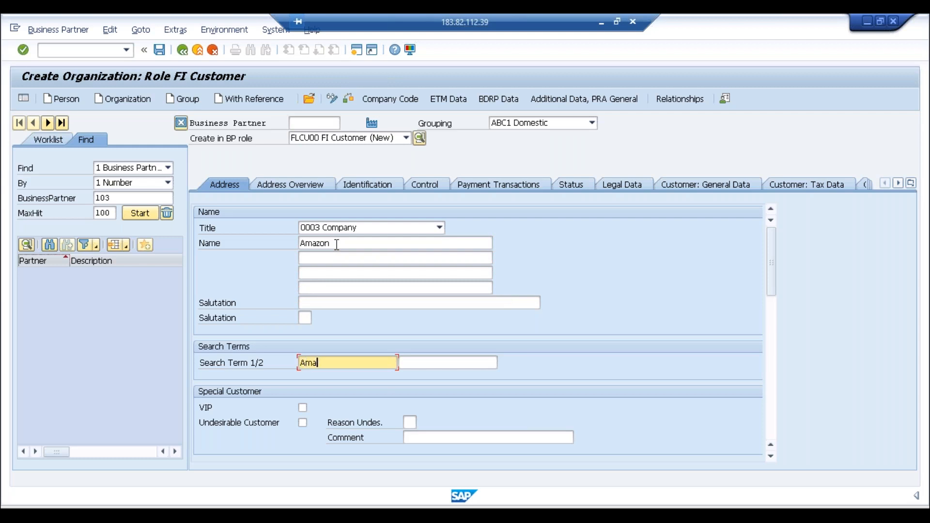
pyautogui.press('Tab')
pyautogui.press('Tab')
pyautogui.press('Tab')
pyautogui.press('Tab')
pyautogui.press('Tab')
pyautogui.press('Tab')
pyautogui.press('Tab')
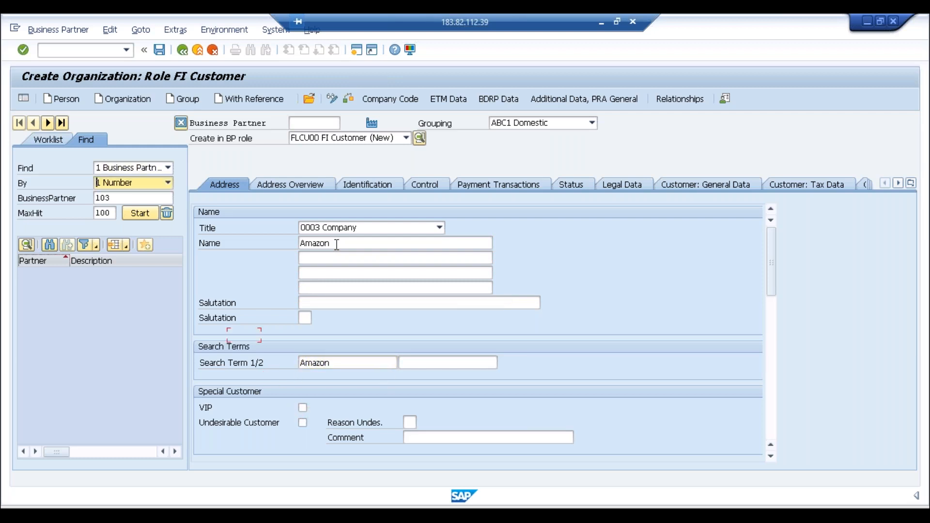
# Step: Enter postal code 600000, city Bengaluru, country IN, and language English
pyautogui.click(771, 335)
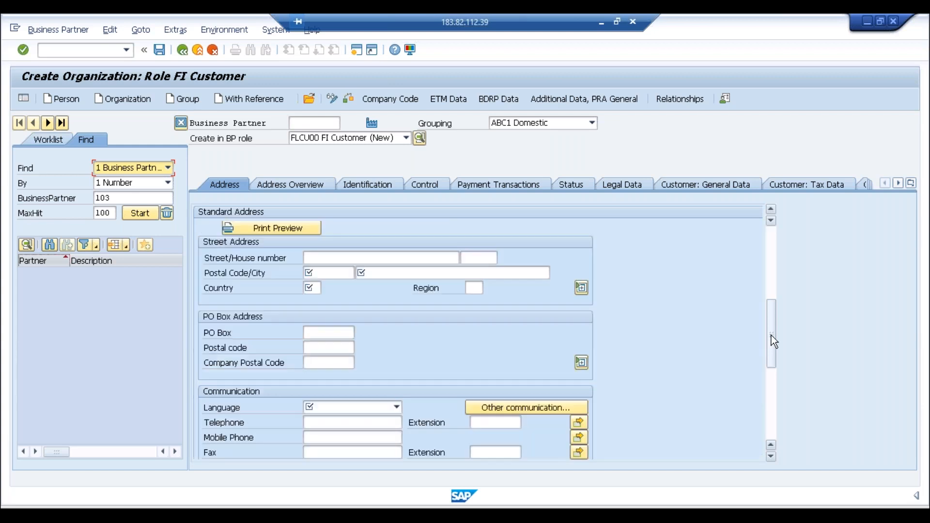
pyautogui.click(310, 272)
pyautogui.write('600000')
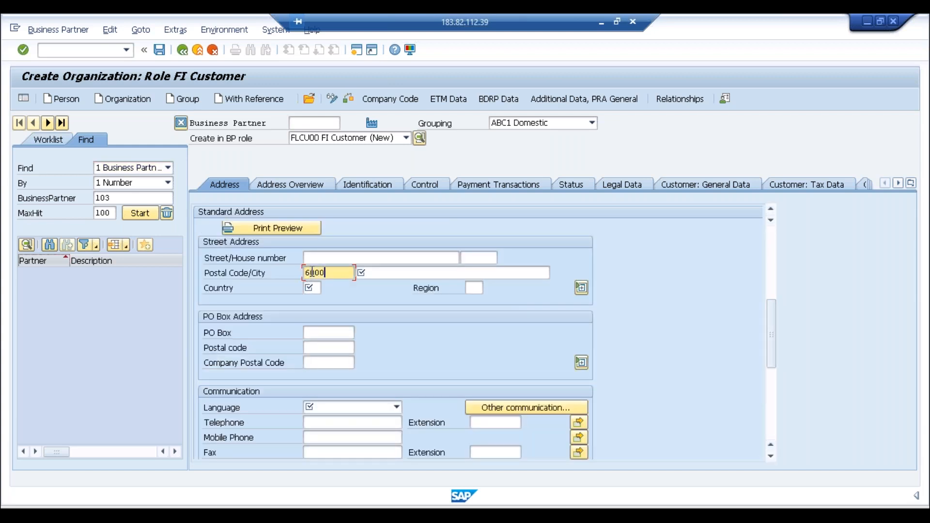
pyautogui.press('Tab')
pyautogui.write('Bengaluru')
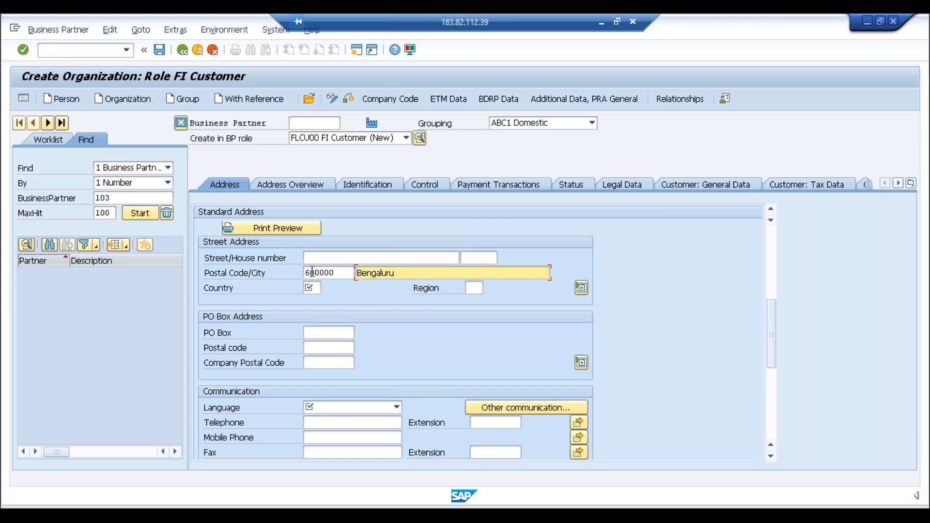
pyautogui.press('Tab')
pyautogui.write('in')
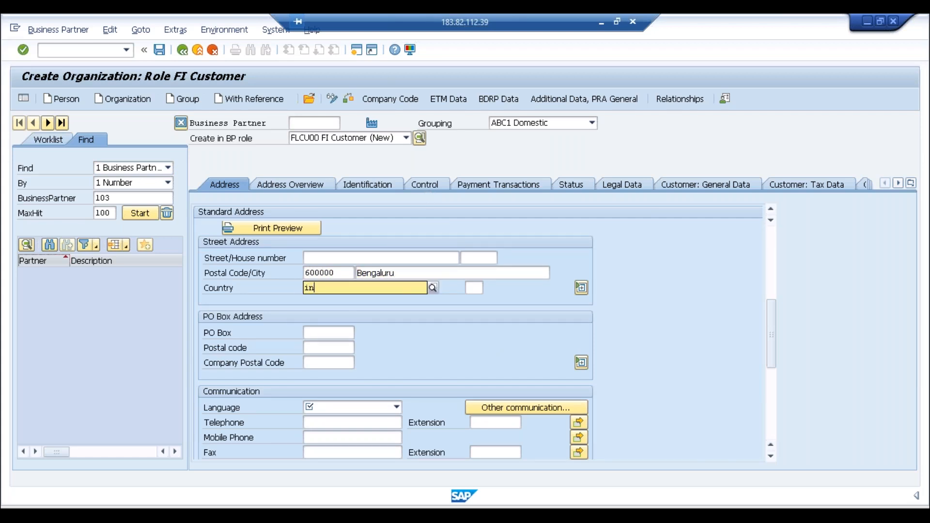
pyautogui.click(396, 407)
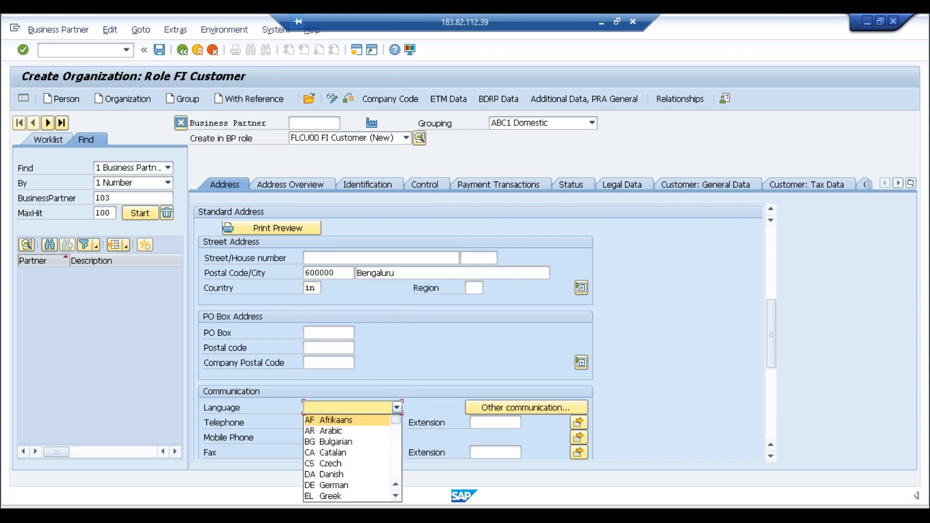
pyautogui.write('en')
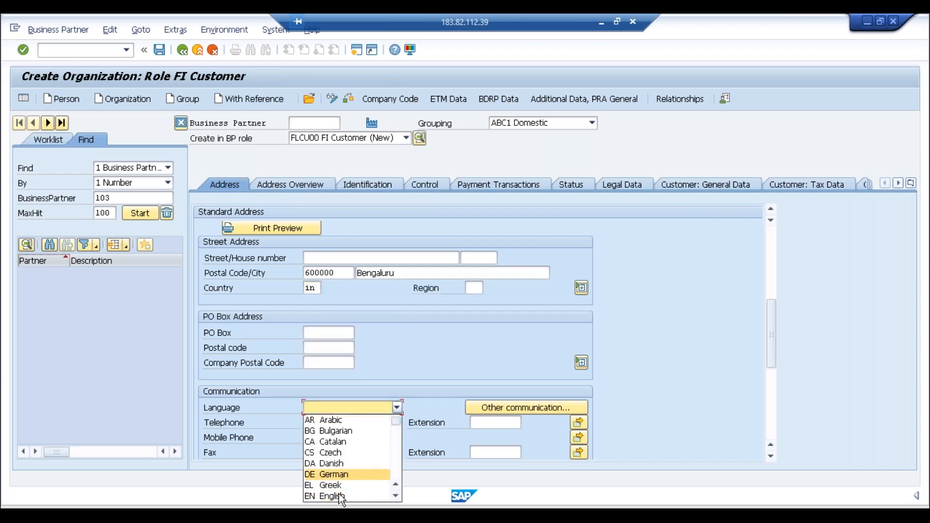
pyautogui.click(338, 497)
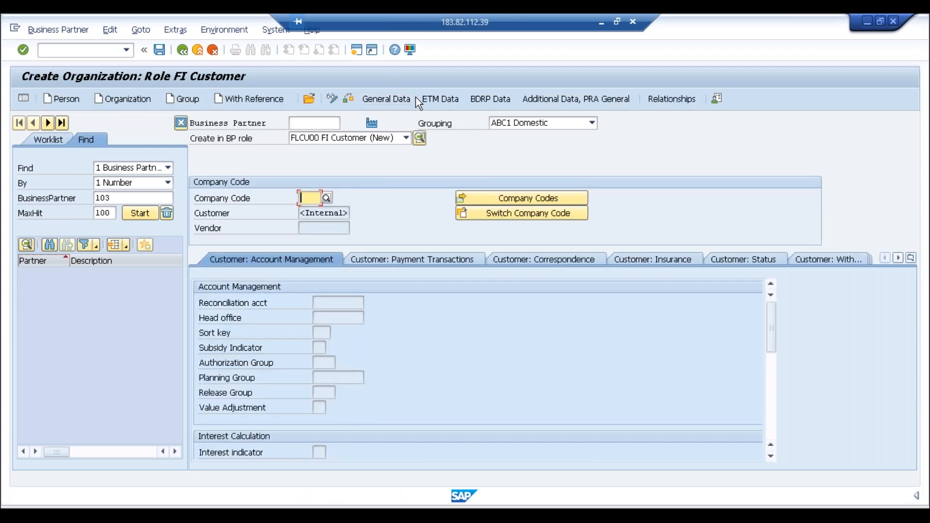
# Step: Assign company code ABCI with reconciliation account 2001 Sundry Debtors - Dom and save the customer
pyautogui.write('abci')
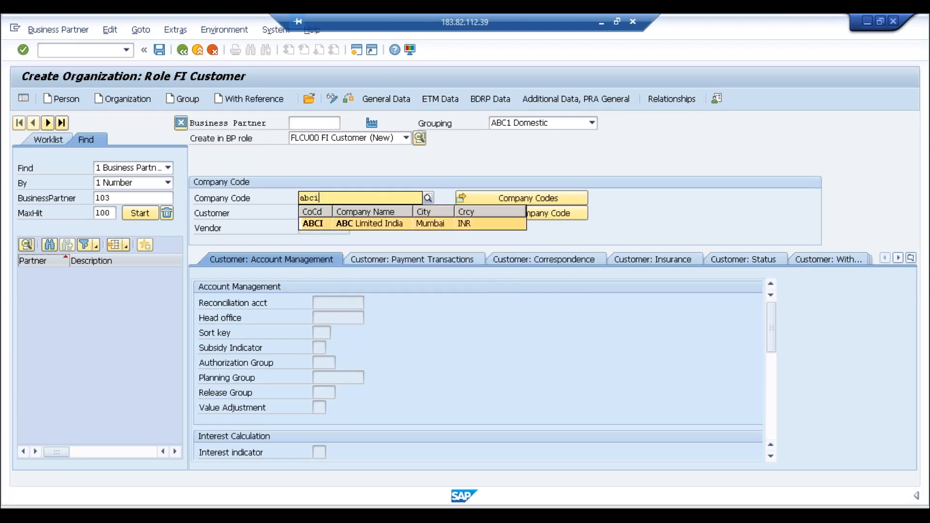
pyautogui.press('Return')
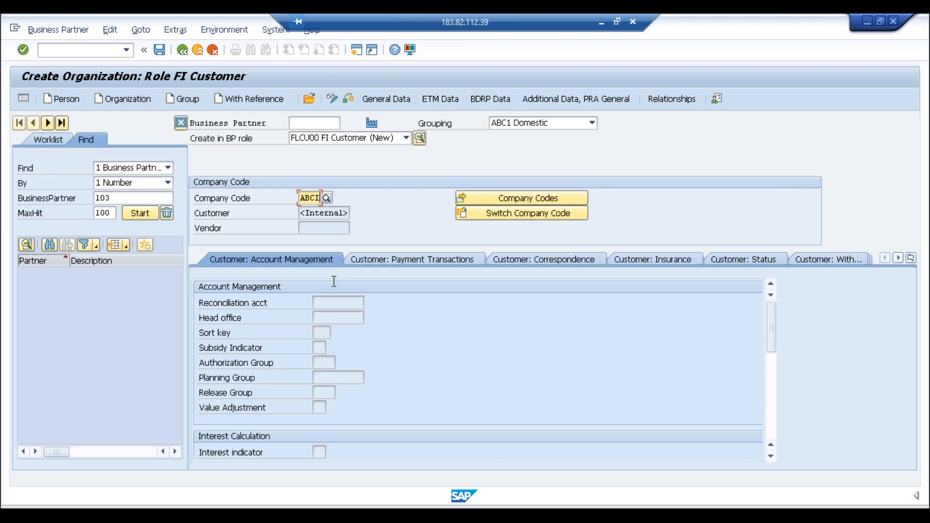
pyautogui.click(361, 303)
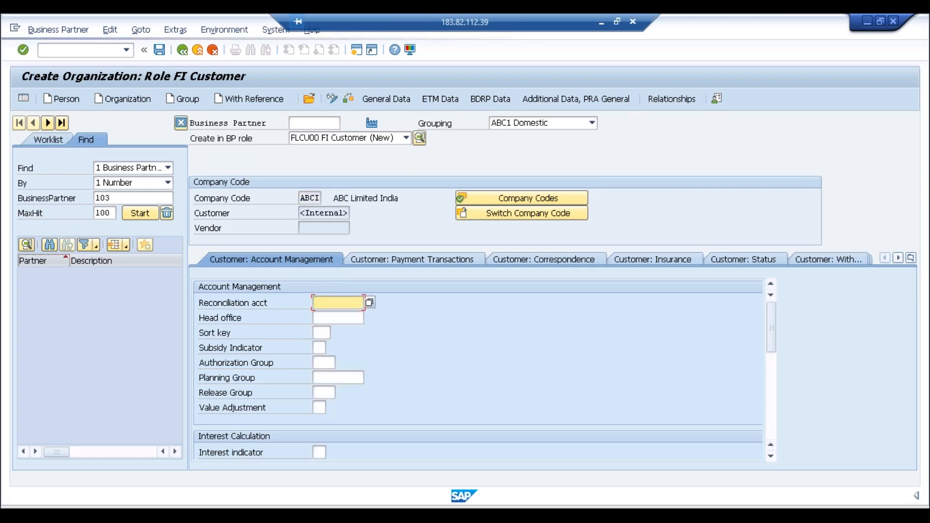
pyautogui.click(370, 303)
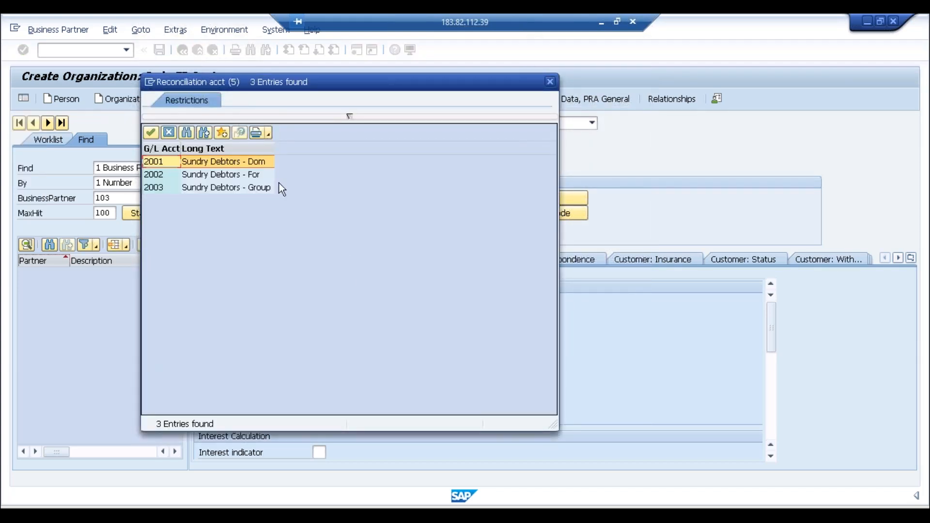
pyautogui.doubleClick(267, 164)
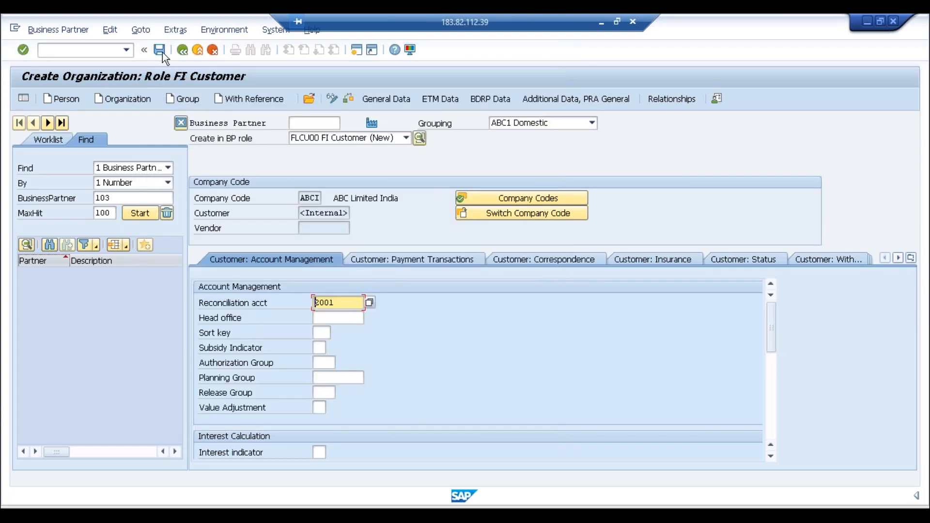
pyautogui.click(161, 51)
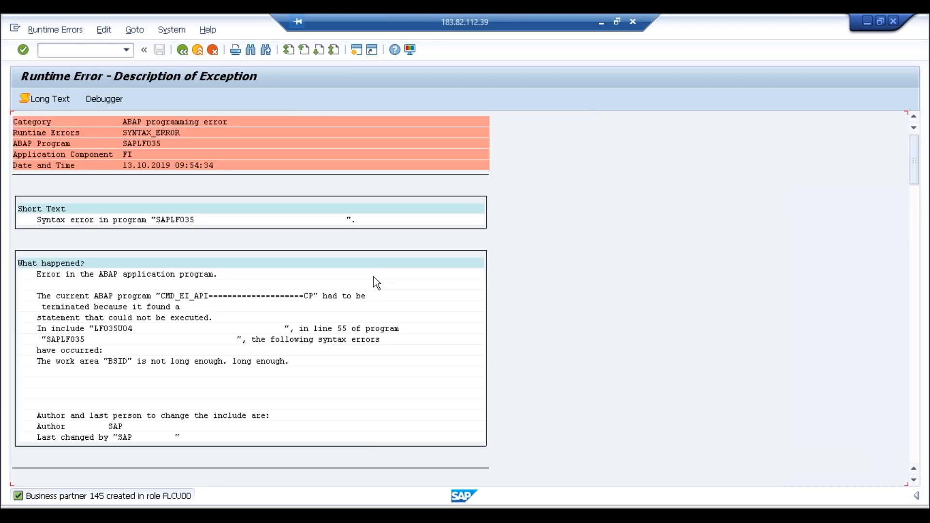
# Step: Scroll through the SYNTAX_ERROR dump, which traces to work area BSID in KNKK_INSERT
pyautogui.click(915, 265)
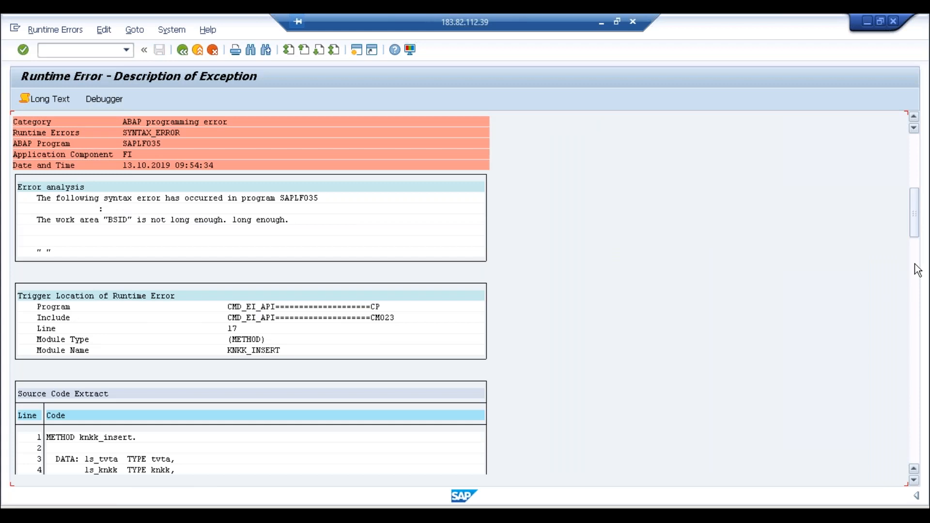
pyautogui.click(915, 156)
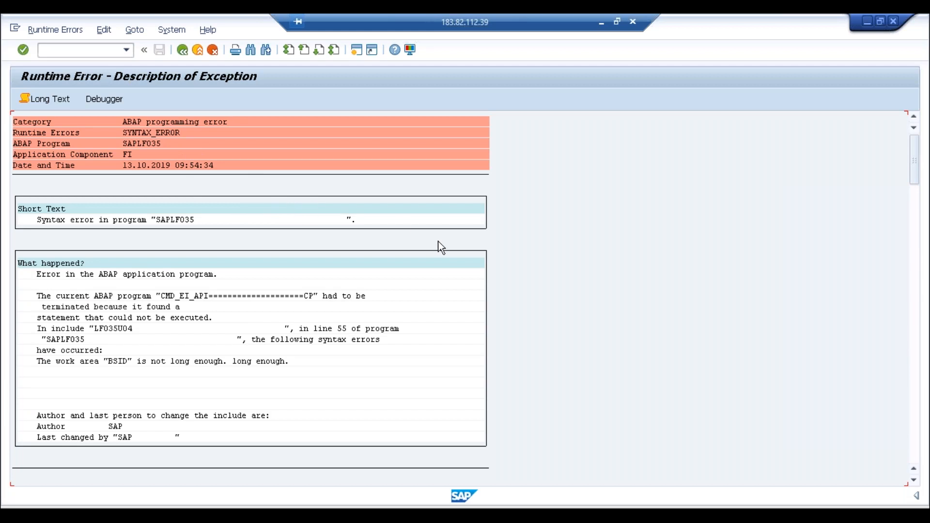
pyautogui.click(914, 266)
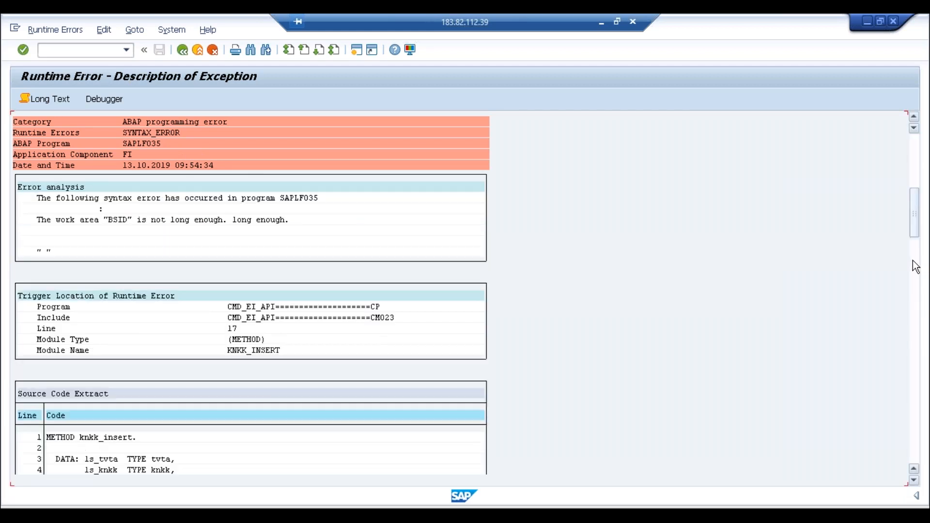
pyautogui.click(916, 285)
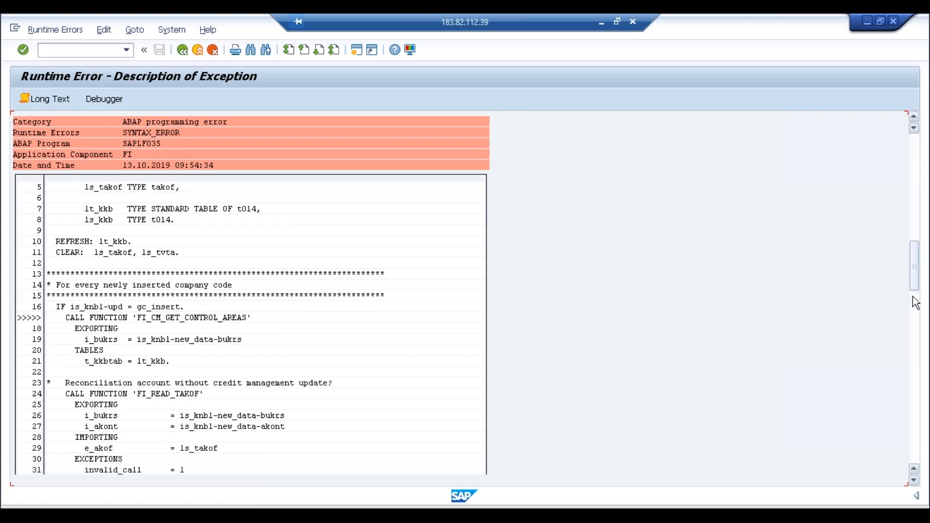
pyautogui.click(915, 303)
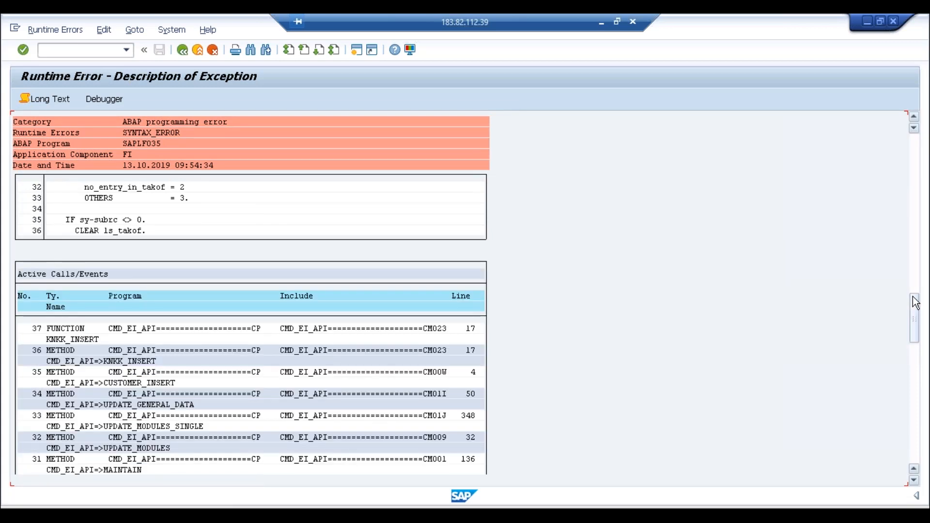
pyautogui.click(914, 361)
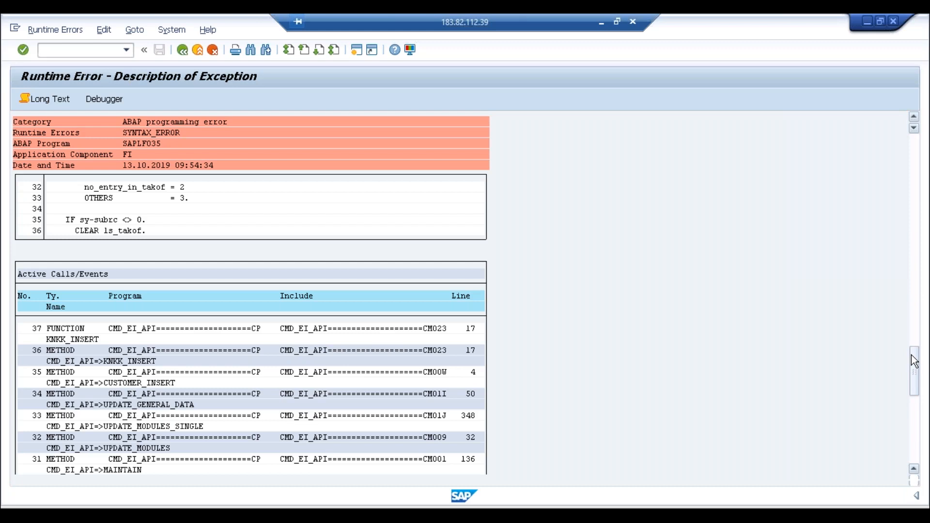
pyautogui.click(914, 420)
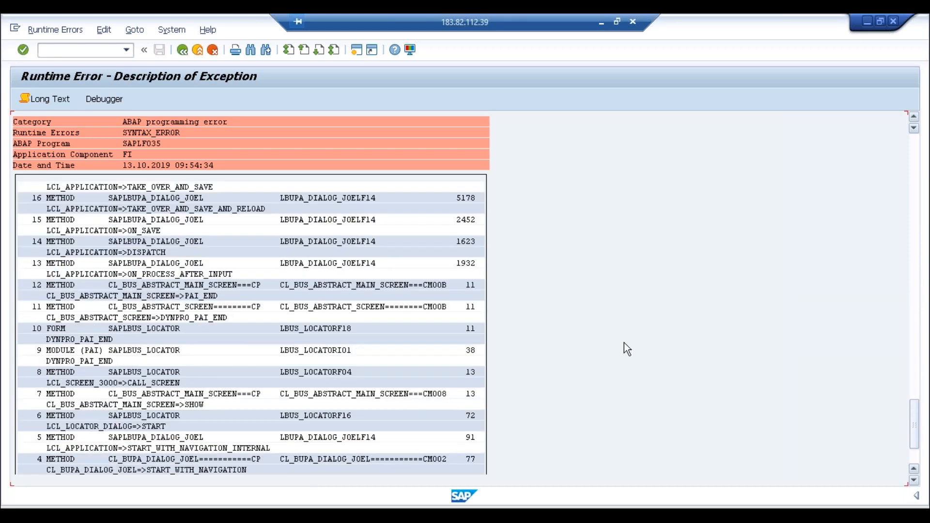
# Step: Exit the runtime error report and log off from the SAP system
pyautogui.click(197, 50)
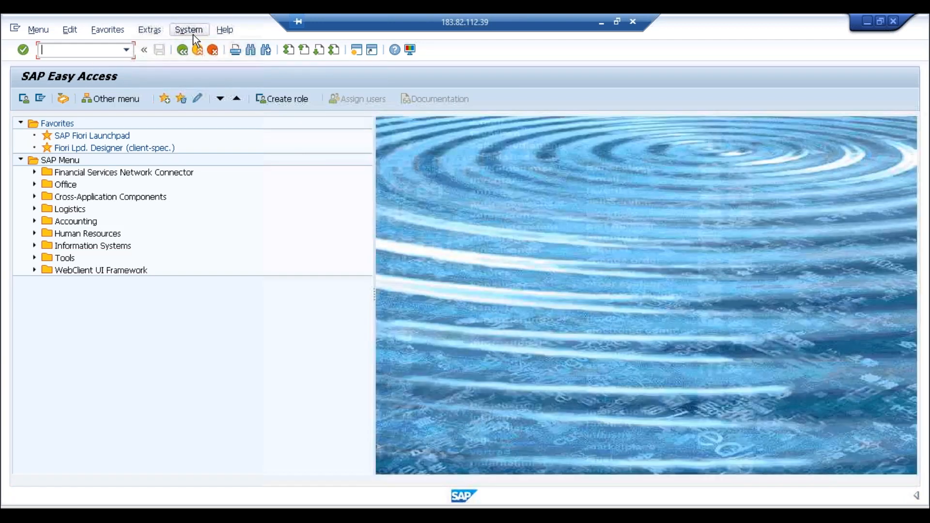
pyautogui.click(193, 32)
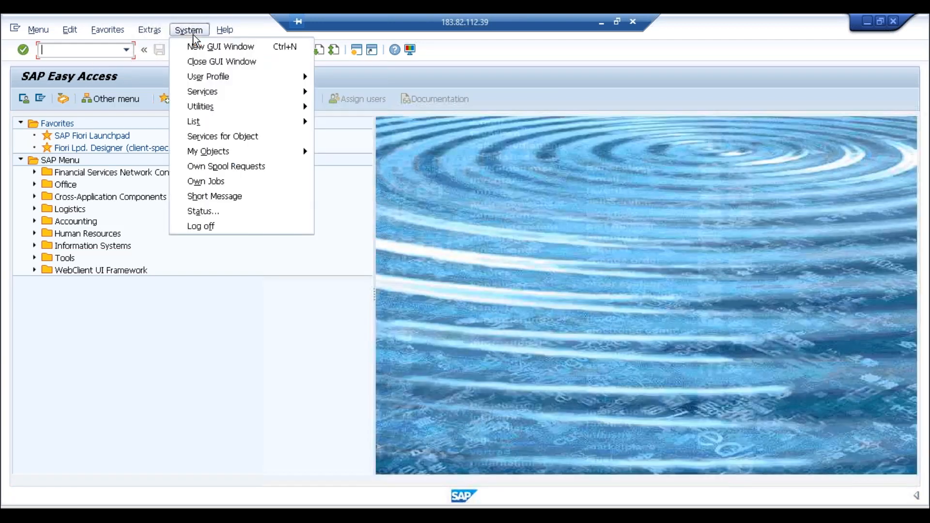
pyautogui.click(204, 227)
pyautogui.click(138, 264)
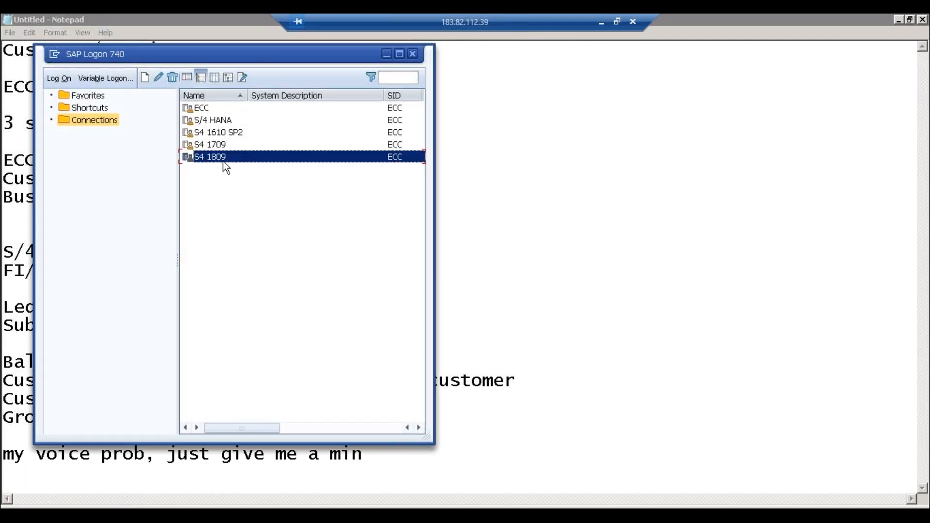
# Step: Log back on to S4 1809 in client 800 with the user name and password
pyautogui.doubleClick(223, 162)
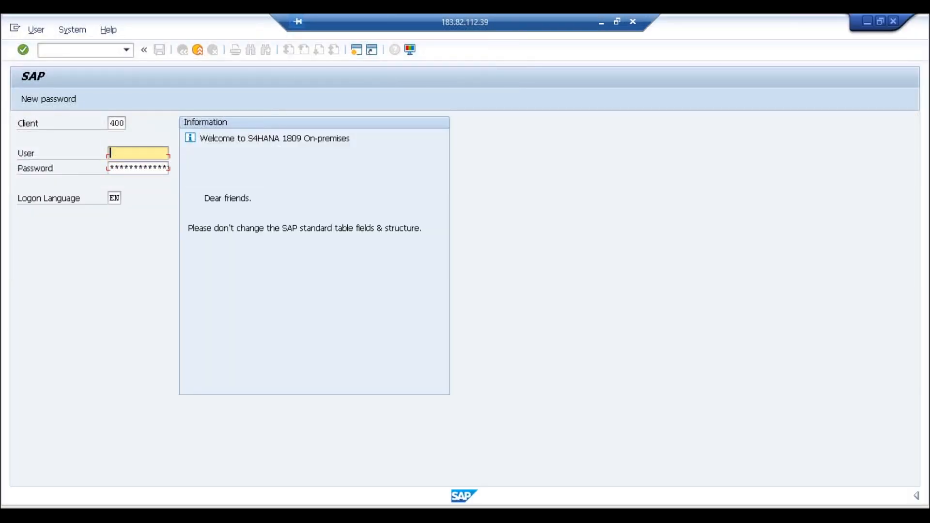
pyautogui.click(112, 123)
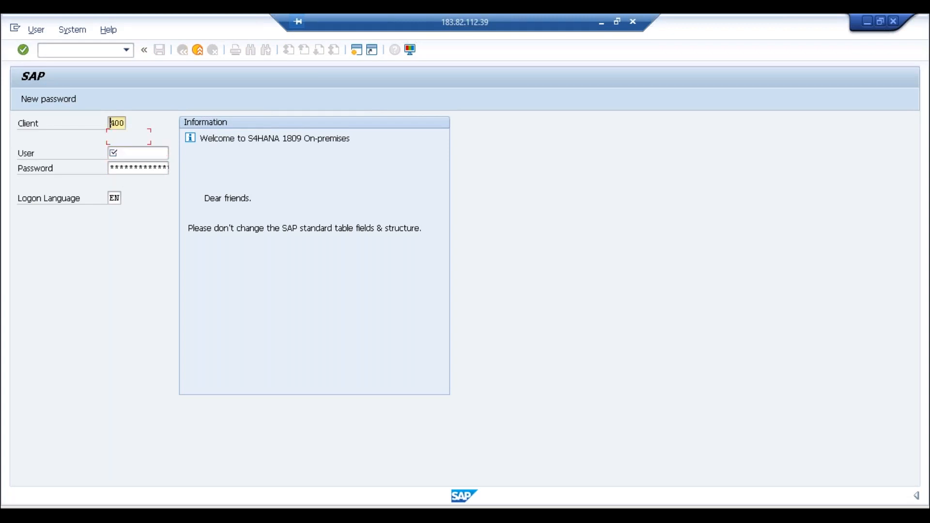
pyautogui.write('8')
pyautogui.click(131, 153)
pyautogui.write('softnsol')
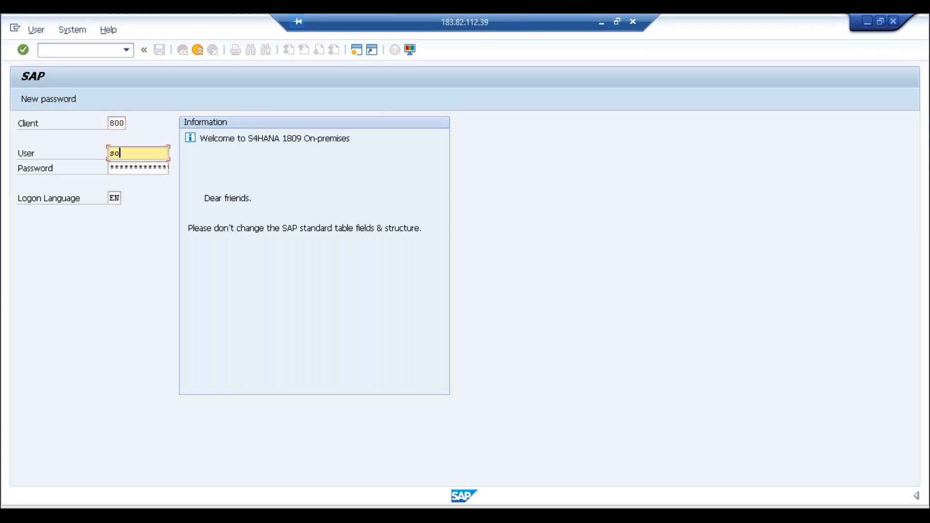
pyautogui.press('Tab')
pyautogui.write('*********')
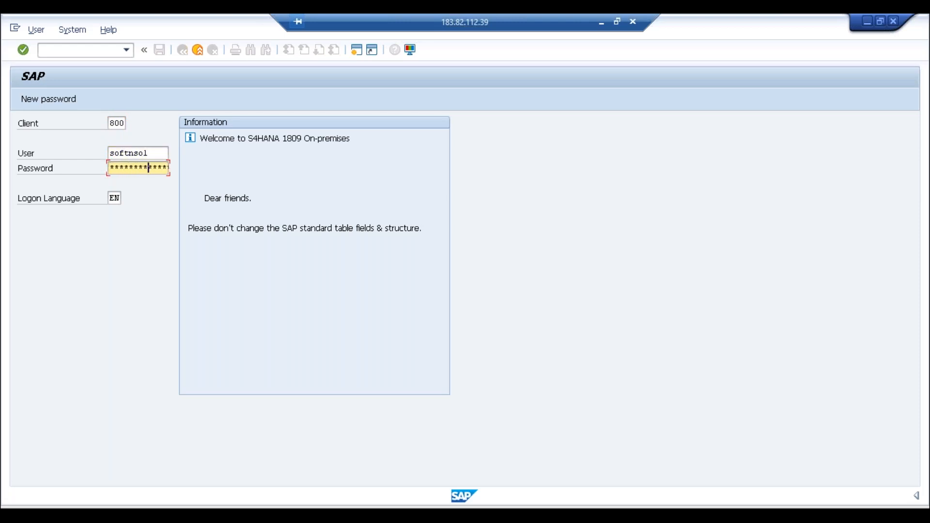
pyautogui.press('Return')
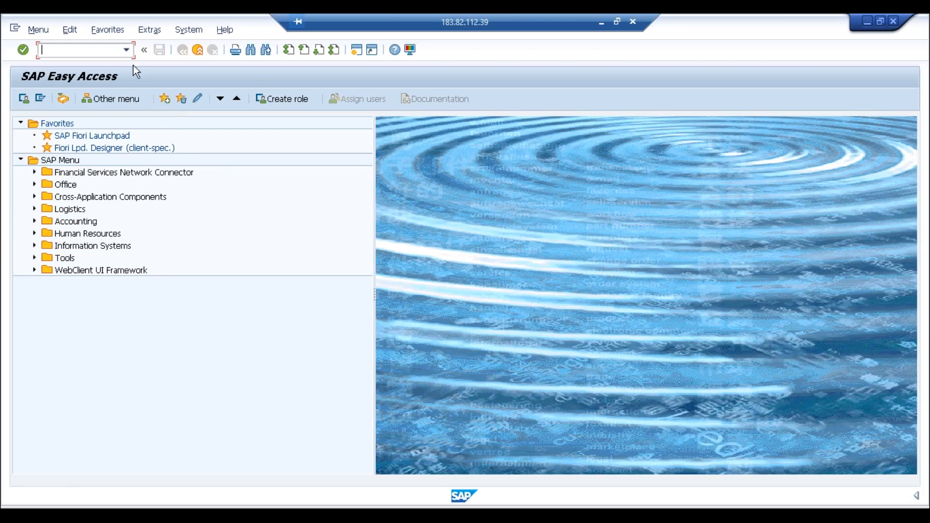
pyautogui.click(128, 52)
# Step: Run /nbp and create an organization with grouping ABC1 Domestic in role FLCU00 FI Customer
pyautogui.click(90, 65)
pyautogui.press('Return')
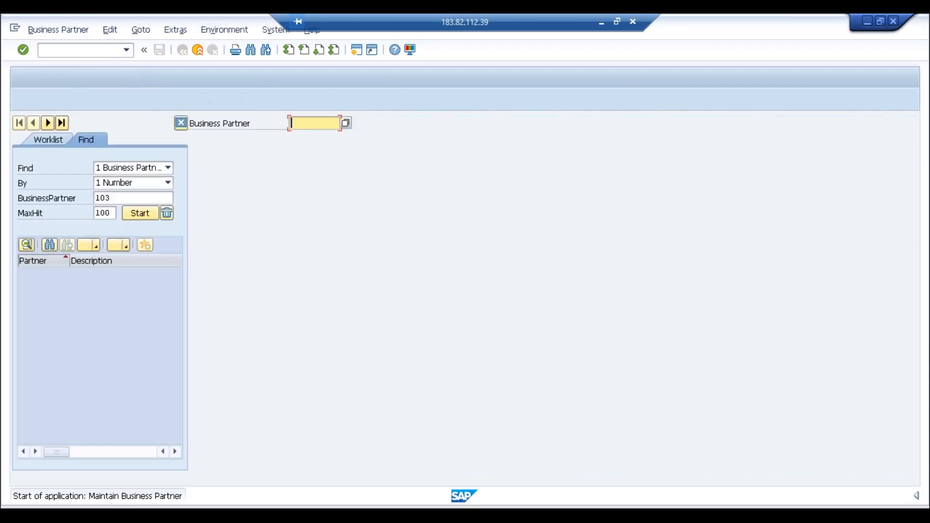
pyautogui.click(117, 99)
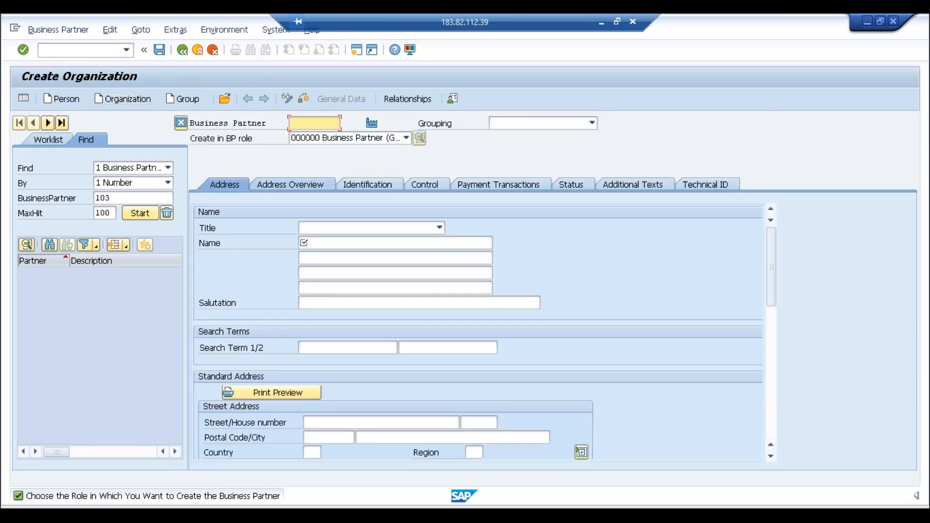
pyautogui.click(549, 123)
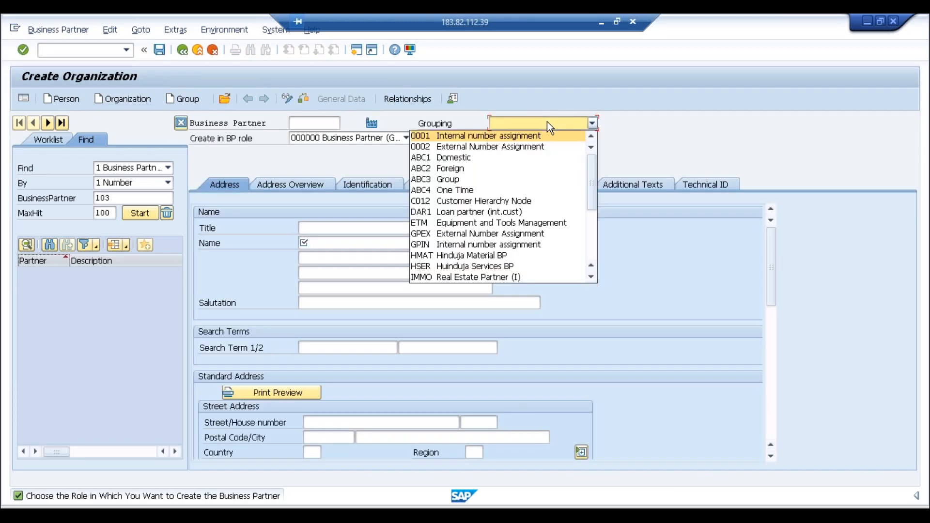
pyautogui.click(501, 150)
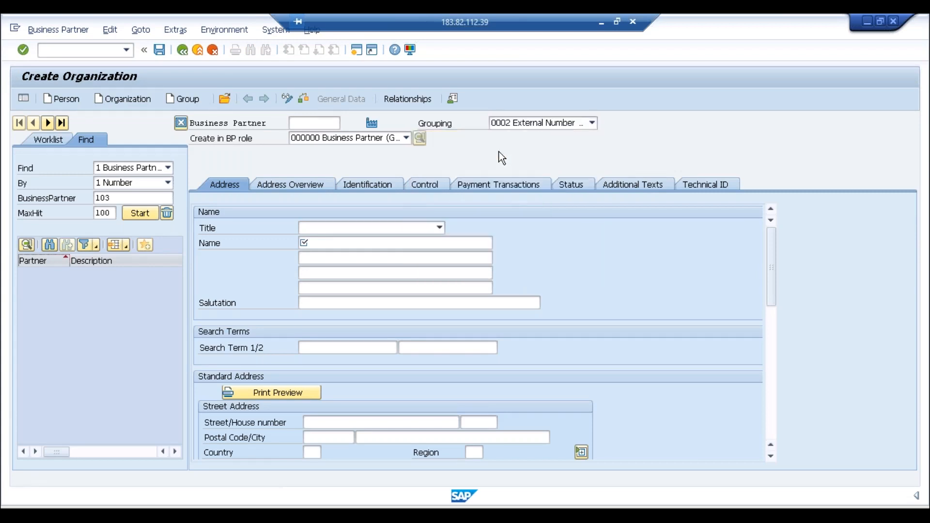
pyautogui.click(545, 124)
pyautogui.click(465, 147)
pyautogui.click(394, 140)
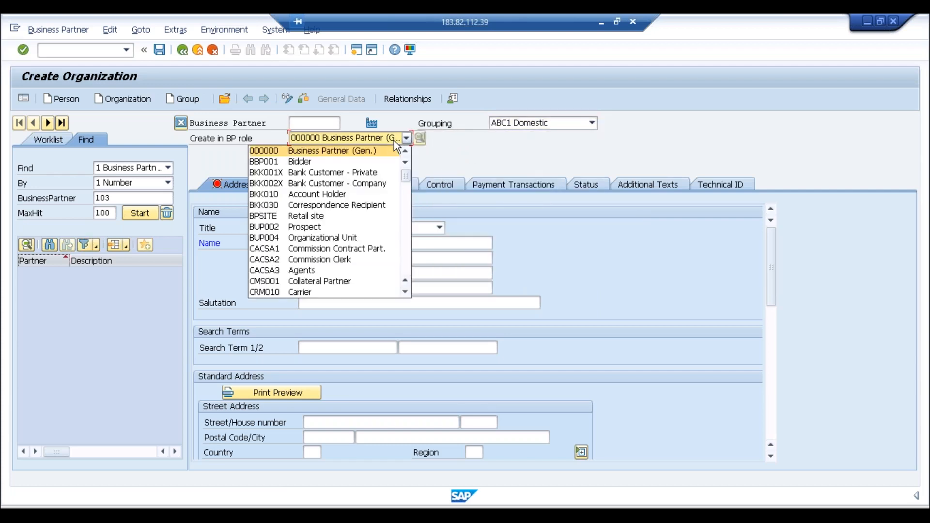
pyautogui.click(408, 193)
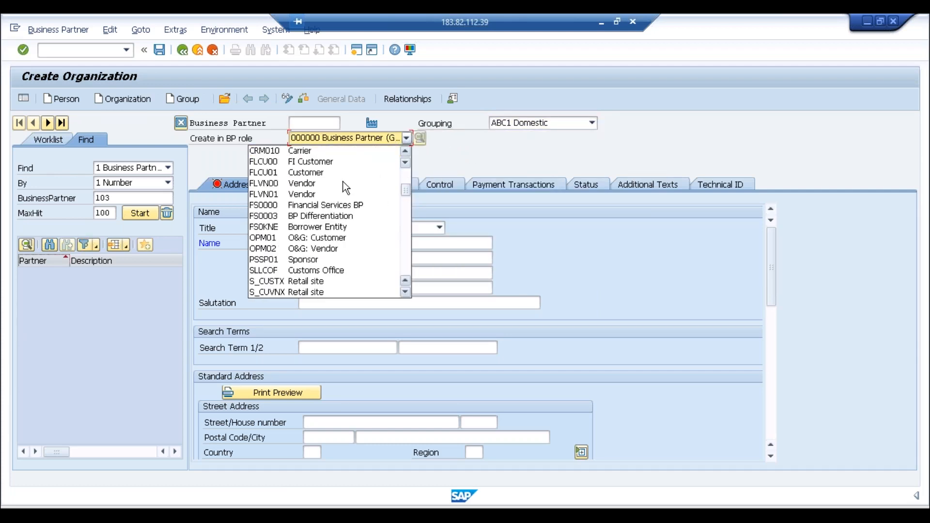
pyautogui.click(319, 162)
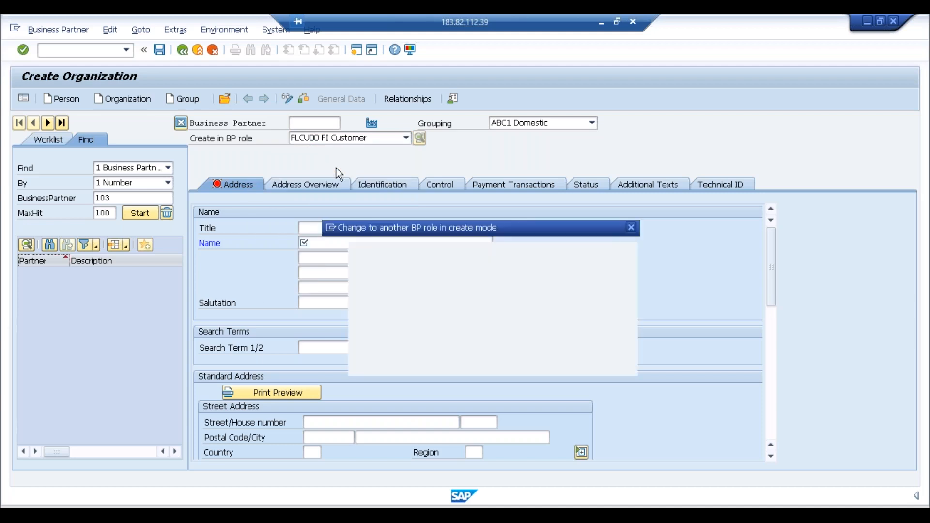
pyautogui.click(370, 384)
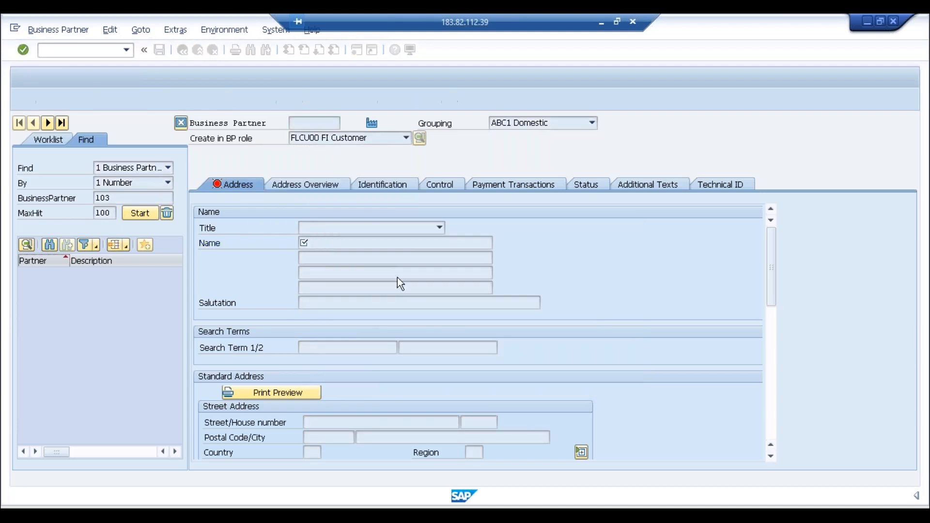
pyautogui.press('F4')
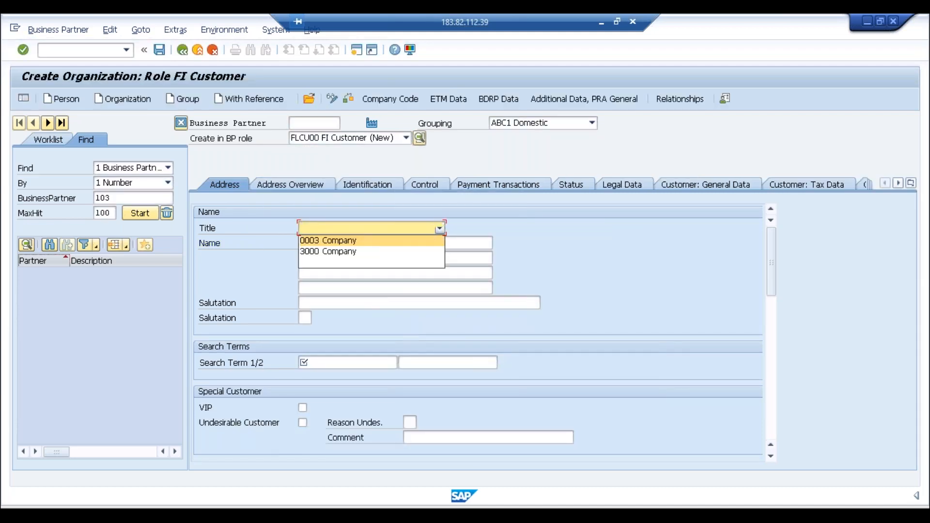
# Step: Set title Company, with name and search term Amazon
pyautogui.click(379, 242)
pyautogui.click(355, 248)
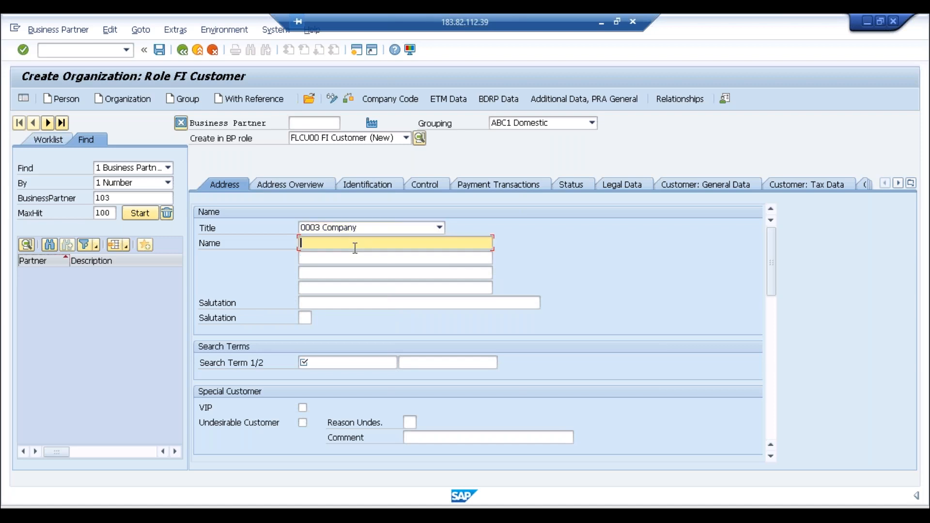
pyautogui.write('Amazon')
pyautogui.click(346, 364)
pyautogui.write('Amazon')
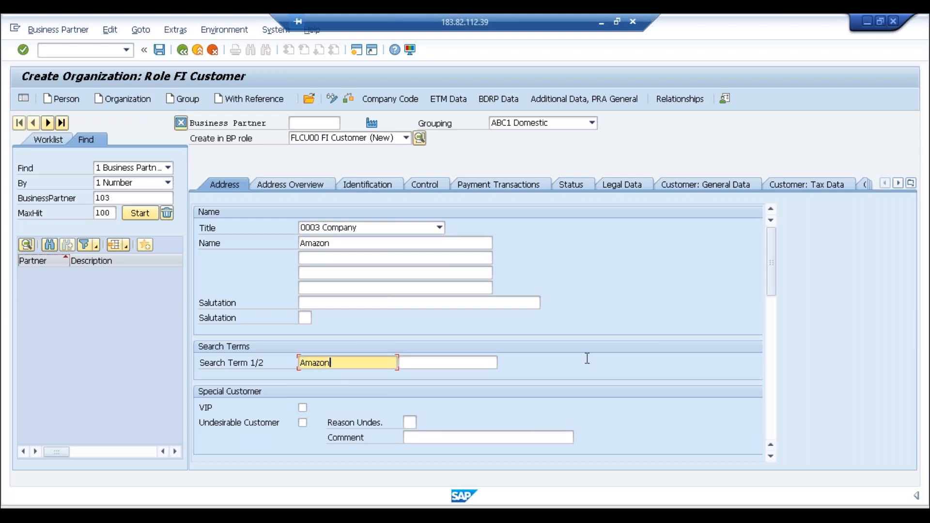
# Step: Enter postal code 600000, city Bengaluru, country IN, and language EN English
pyautogui.click(773, 334)
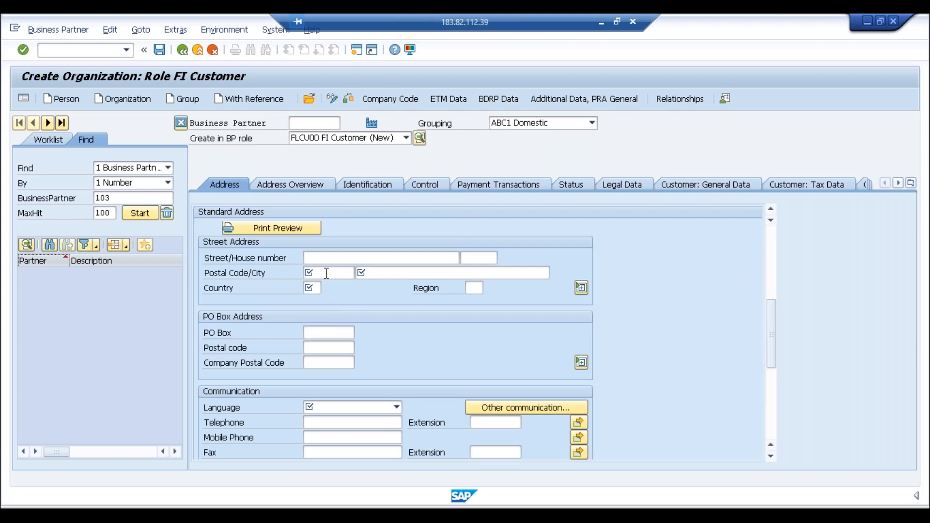
pyautogui.click(327, 273)
pyautogui.write('600000')
pyautogui.press('Tab')
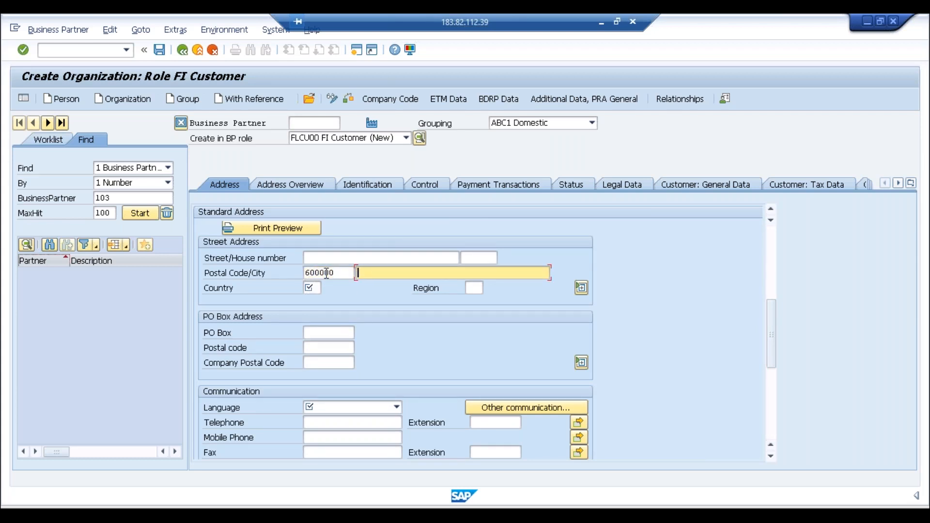
pyautogui.write('Bengaluru')
pyautogui.press('Tab')
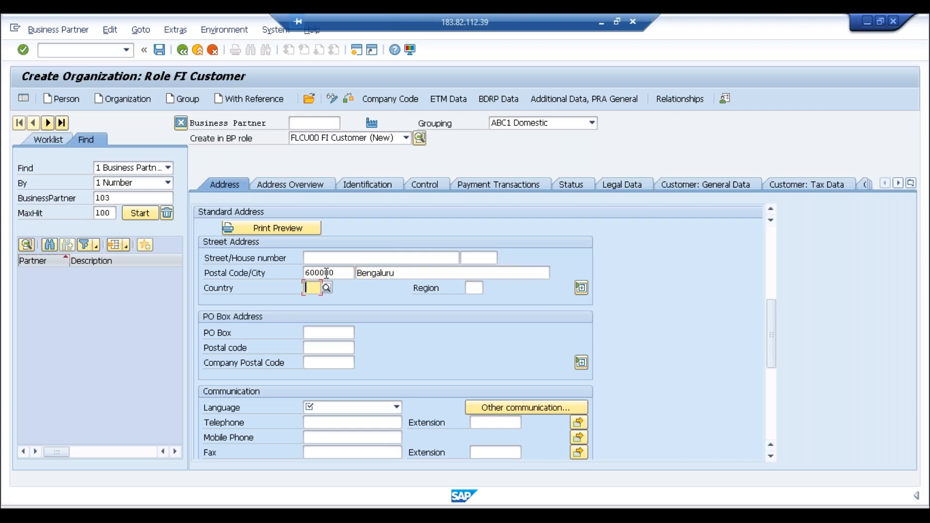
pyautogui.write('in')
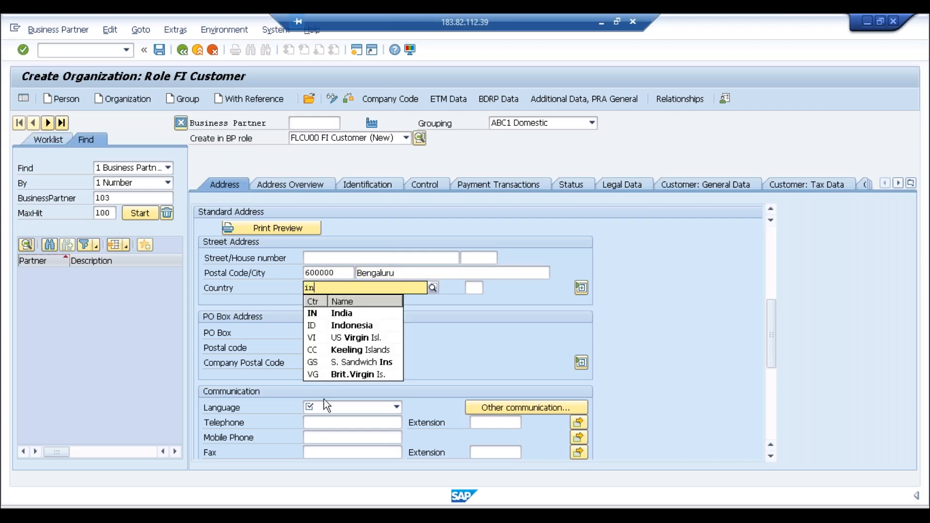
pyautogui.click(320, 409)
pyautogui.write('en')
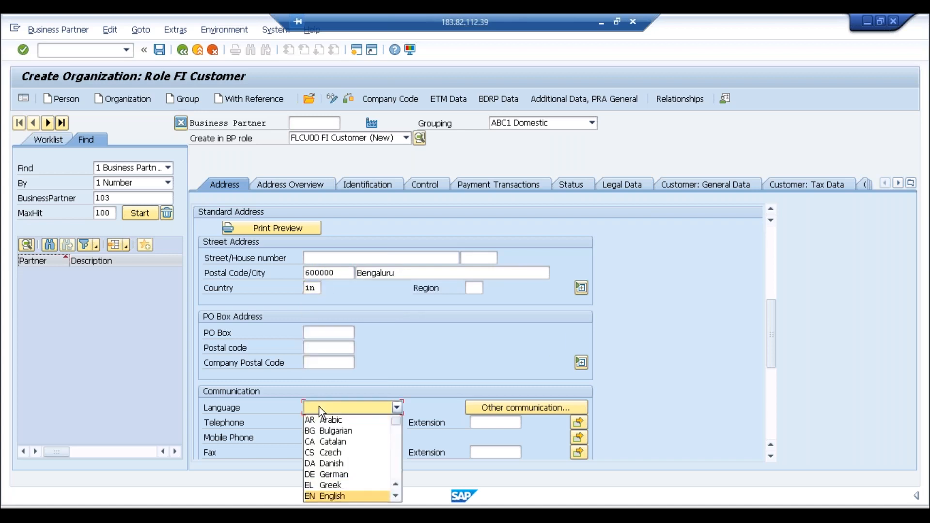
pyautogui.click(338, 495)
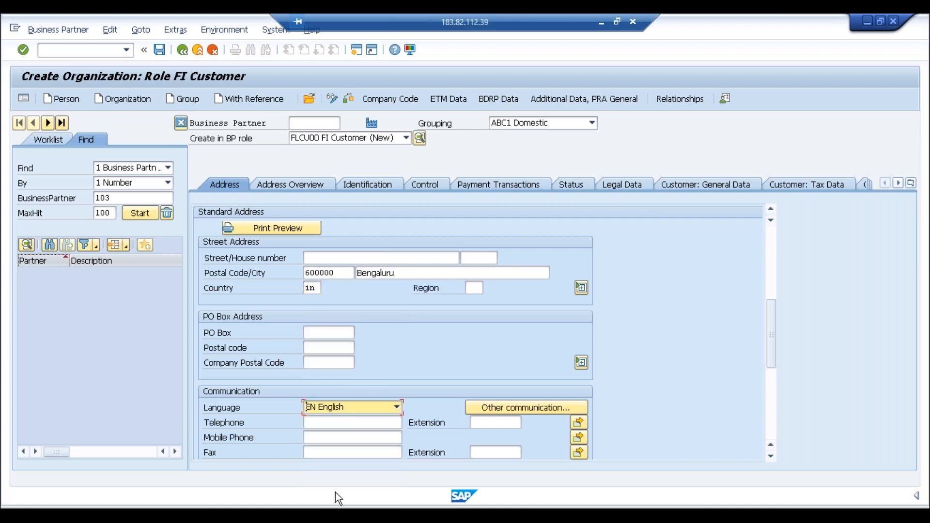
pyautogui.click(410, 94)
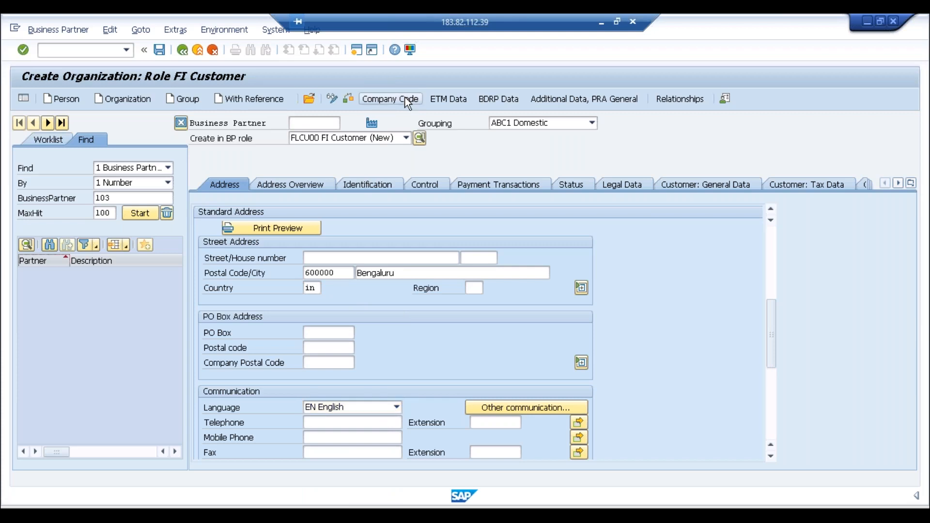
# Step: Enter company code ABCI and reconciliation account 2001, then save the business partner
pyautogui.write('abci')
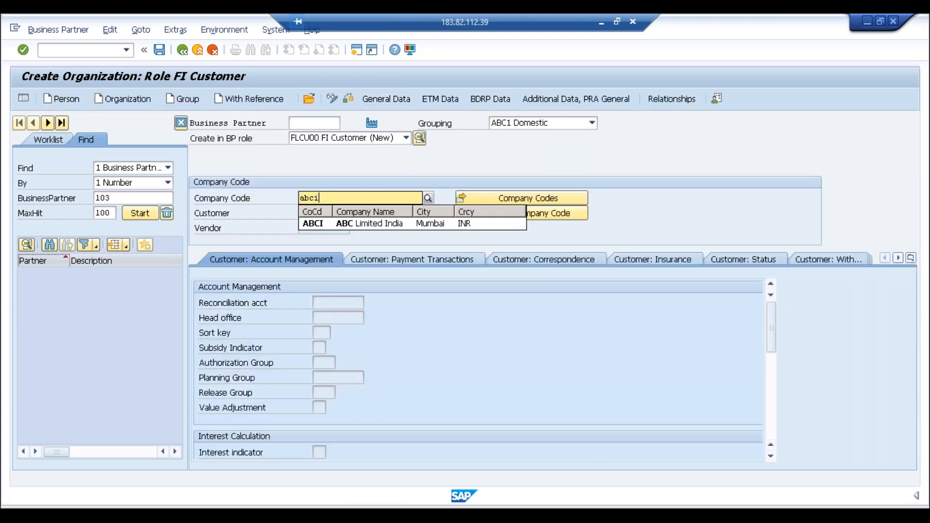
pyautogui.press('Return')
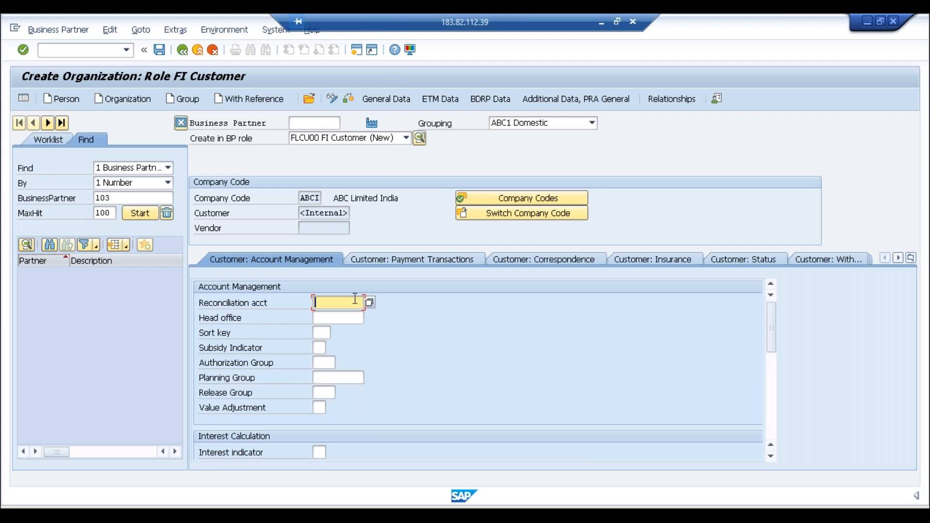
pyautogui.write('2001')
pyautogui.press('Return')
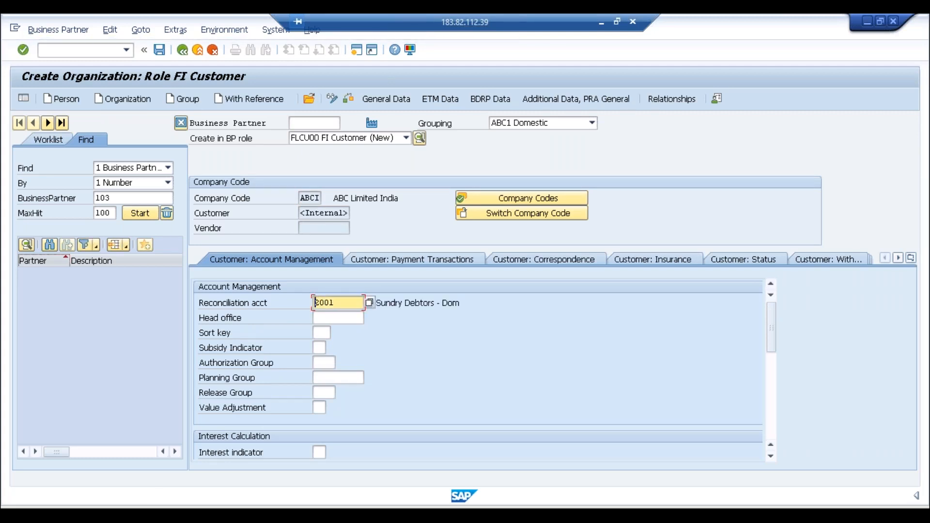
pyautogui.click(161, 52)
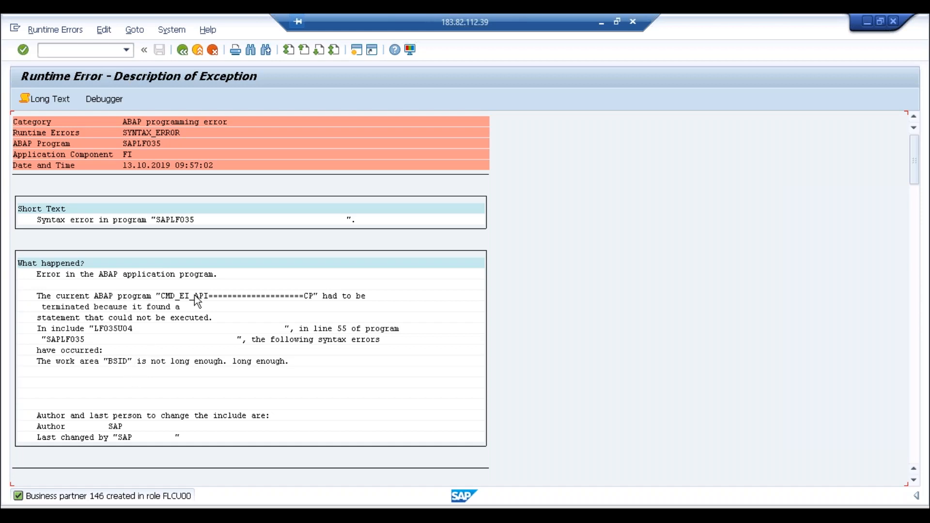
# Step: Exit the runtime error and open the S4 1809 connection from SAP Logon
pyautogui.click(198, 54)
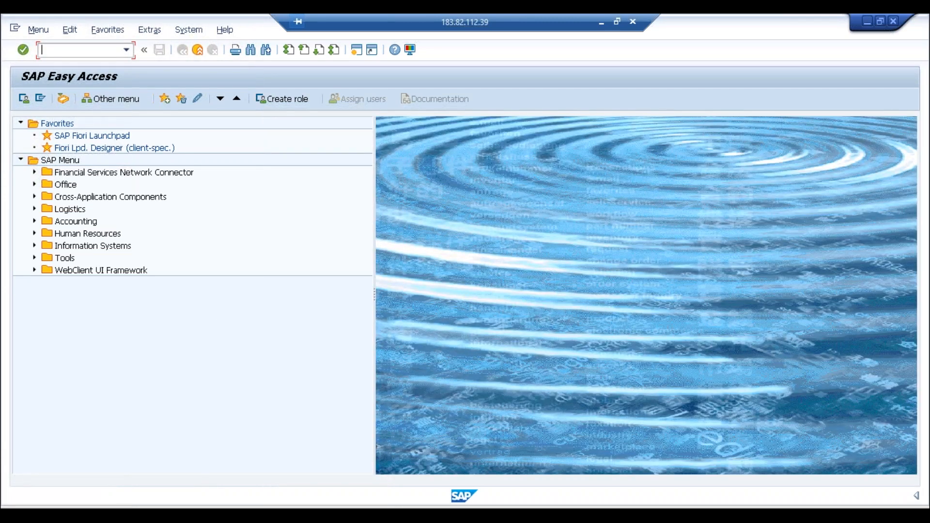
pyautogui.hotkey('alt', 'Tab')
pyautogui.click(198, 514)
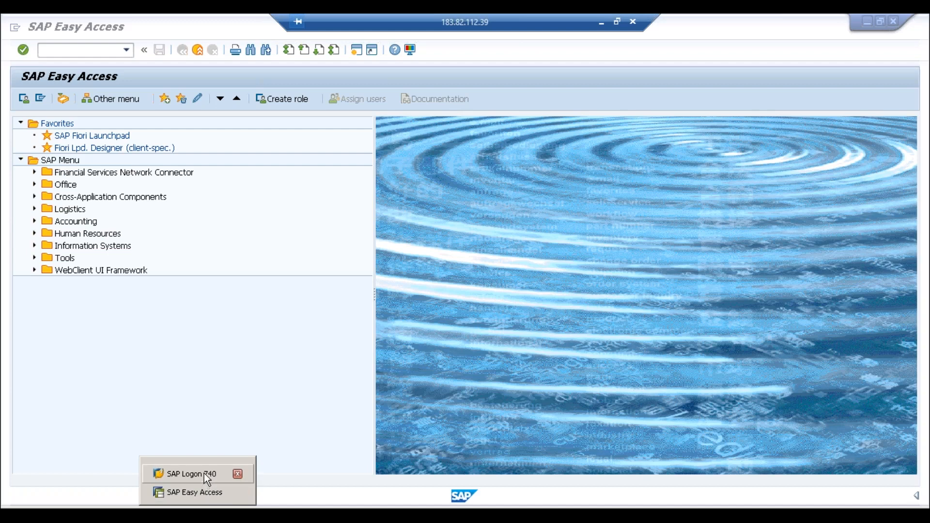
pyautogui.click(204, 473)
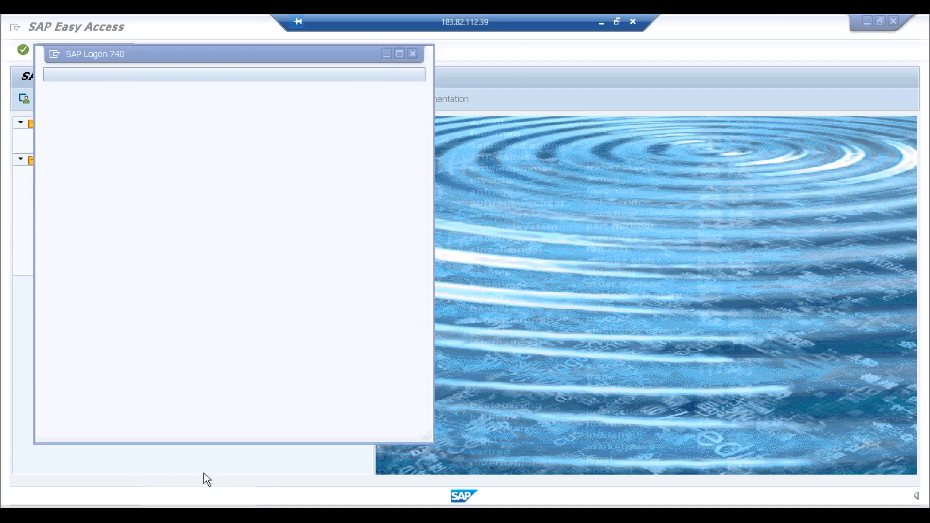
pyautogui.click(232, 159)
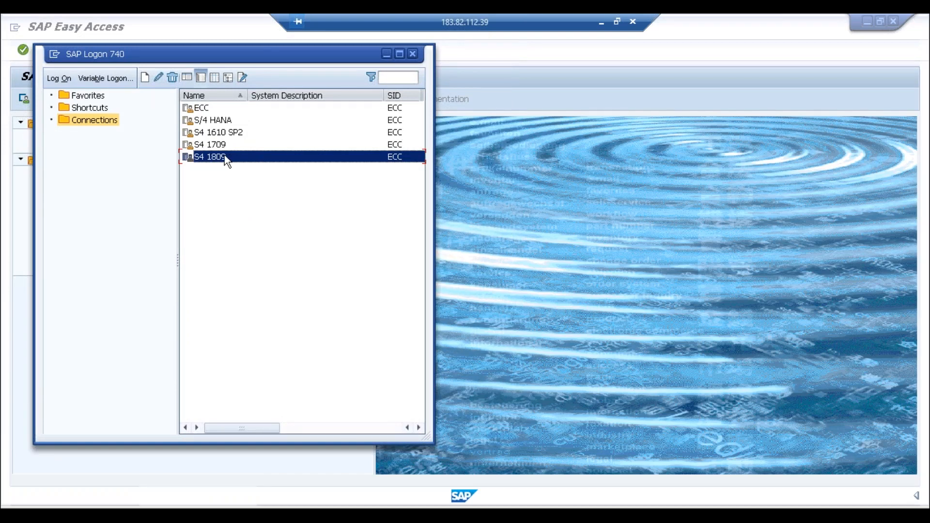
pyautogui.doubleClick(225, 155)
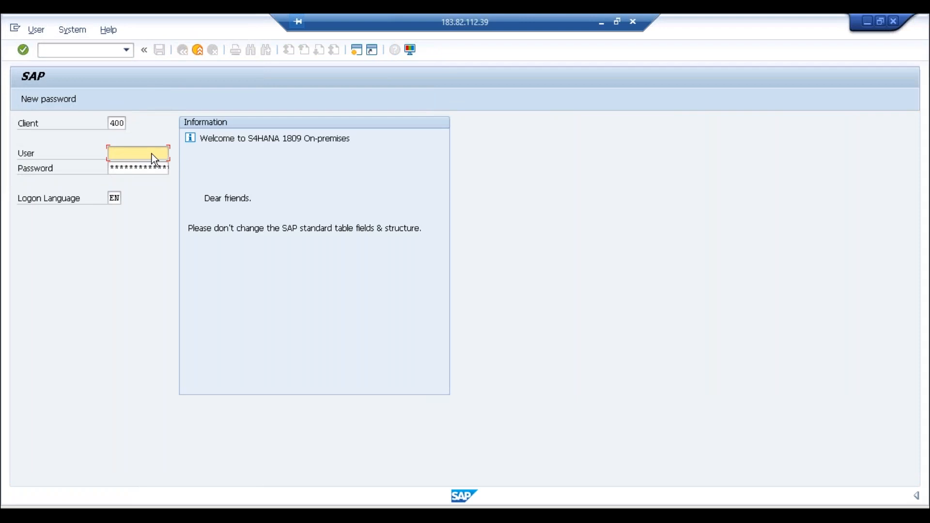
# Step: Log on with the user name and password, continuing without ending other logons
pyautogui.write('softnsol')
pyautogui.press('Tab')
pyautogui.write('*****')
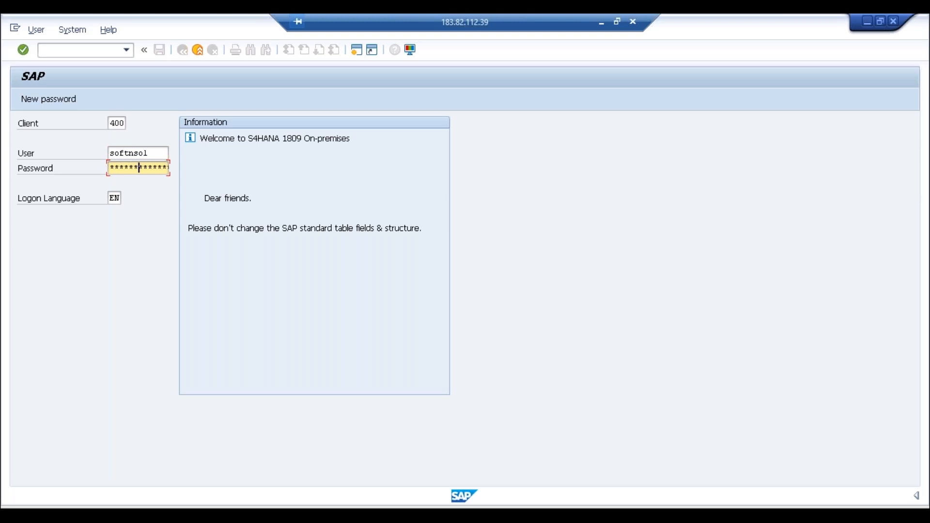
pyautogui.press('Return')
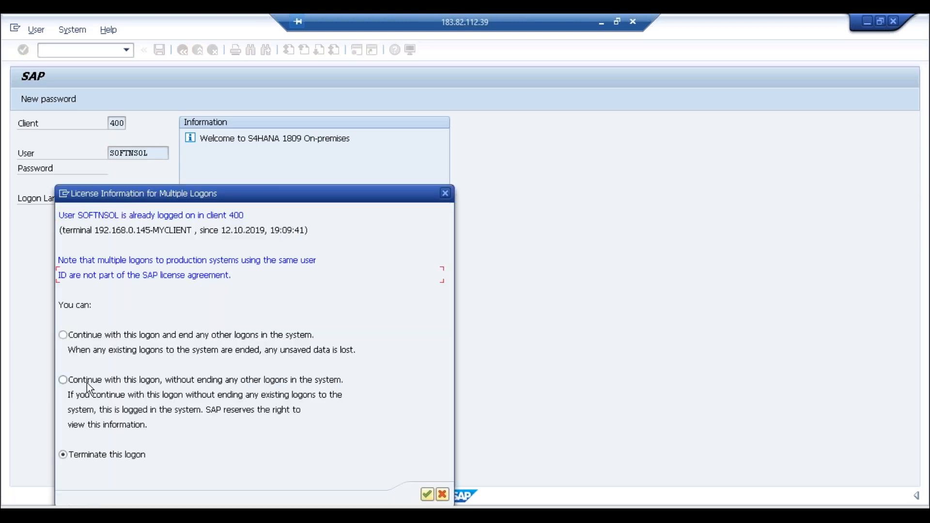
pyautogui.click(63, 380)
pyautogui.press('Return')
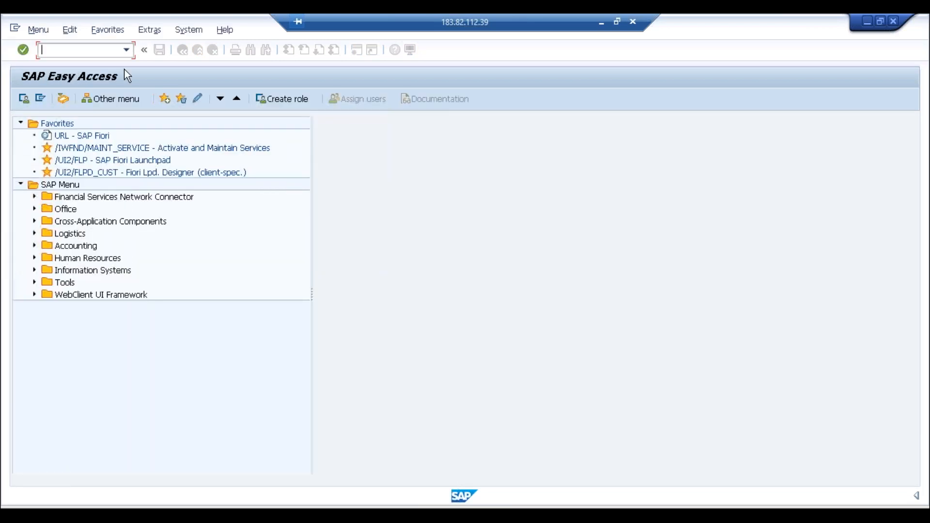
# Step: Run BP and create an organization with grouping 0001 in role FLCU00 FI Customer
pyautogui.write('bp')
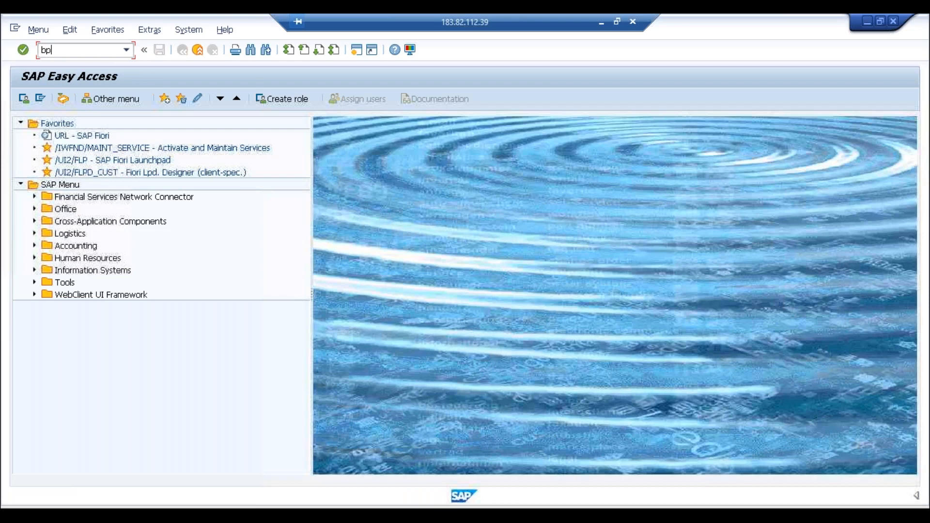
pyautogui.press('Return')
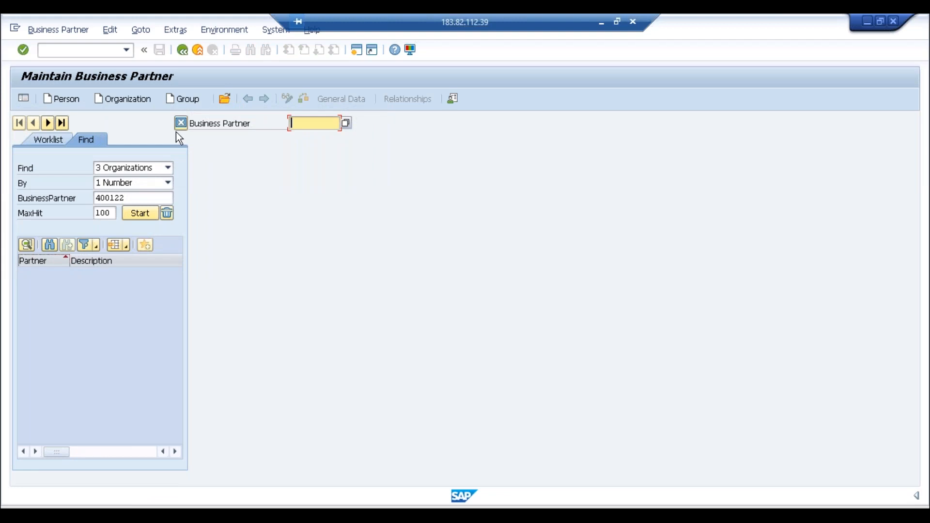
pyautogui.click(138, 96)
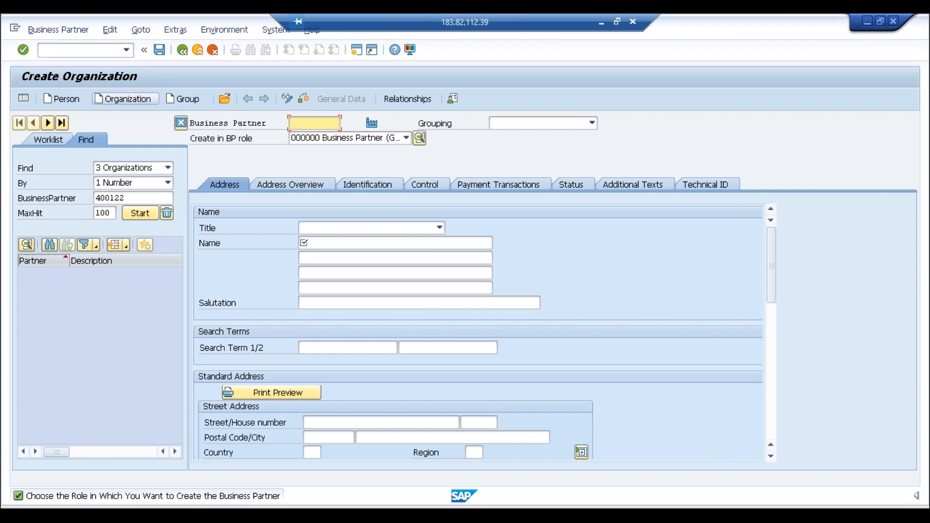
pyautogui.click(522, 124)
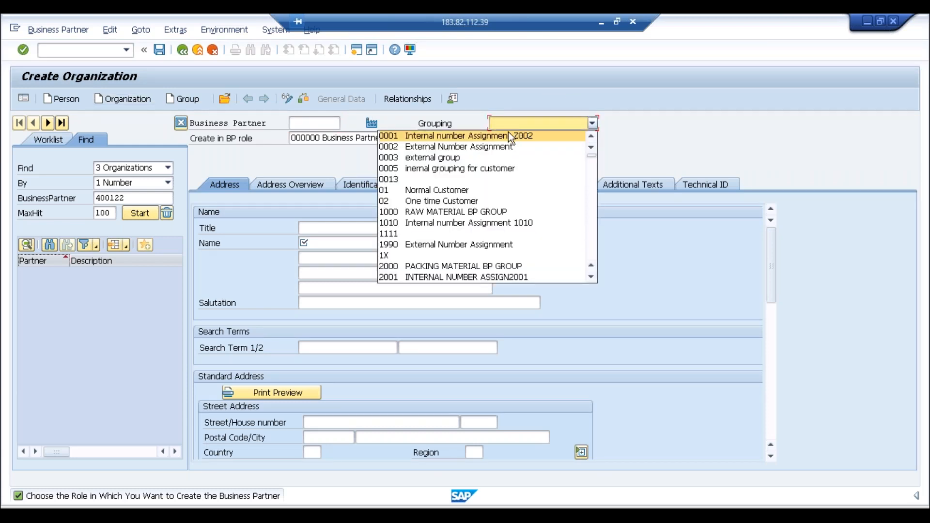
pyautogui.click(503, 136)
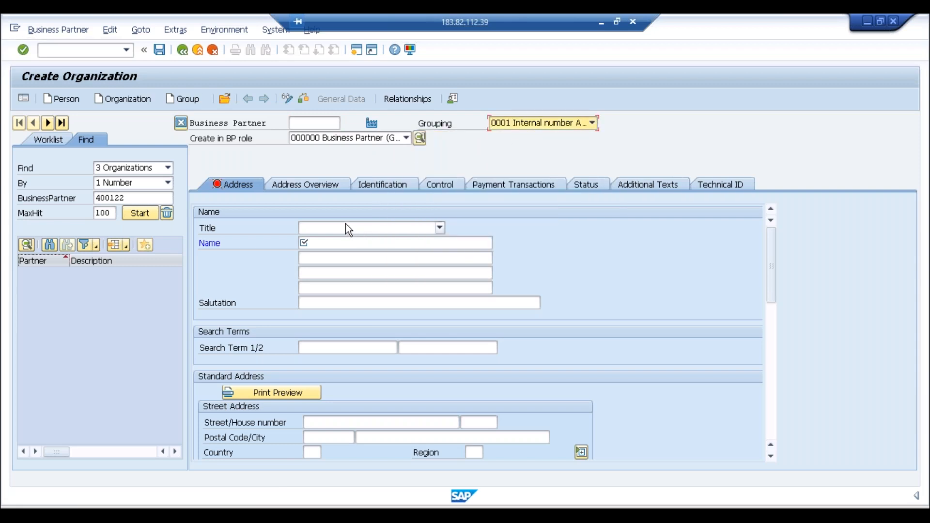
pyautogui.click(394, 140)
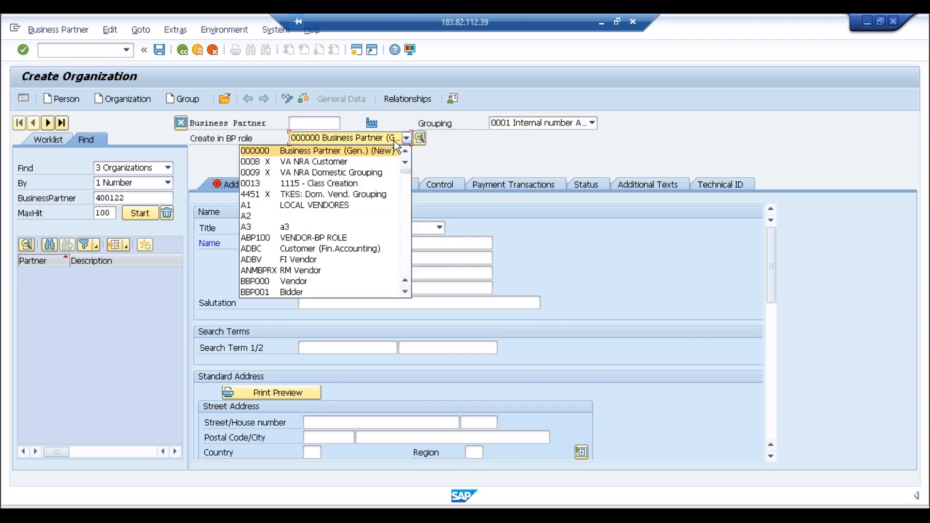
pyautogui.click(404, 199)
pyautogui.click(405, 205)
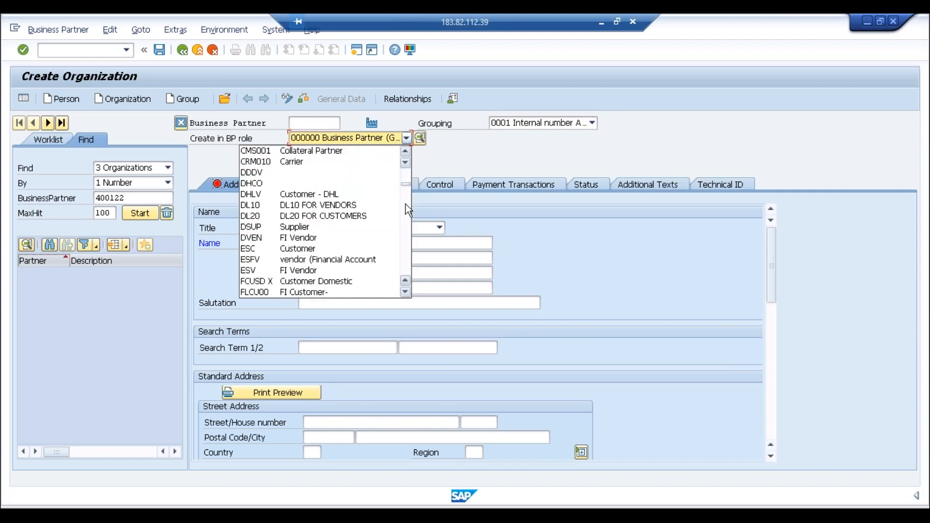
pyautogui.click(298, 294)
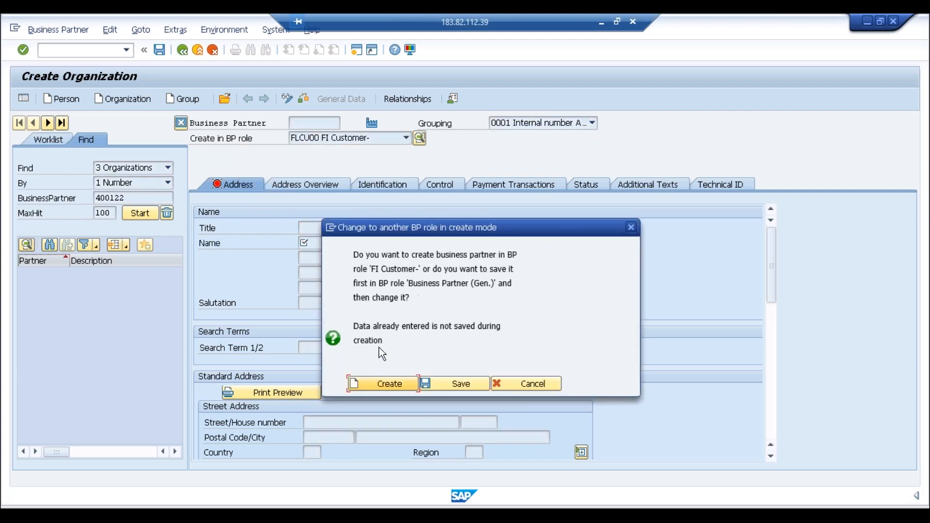
# Step: Confirm the FI Customer role and set title 0003 Company with name Test
pyautogui.click(371, 383)
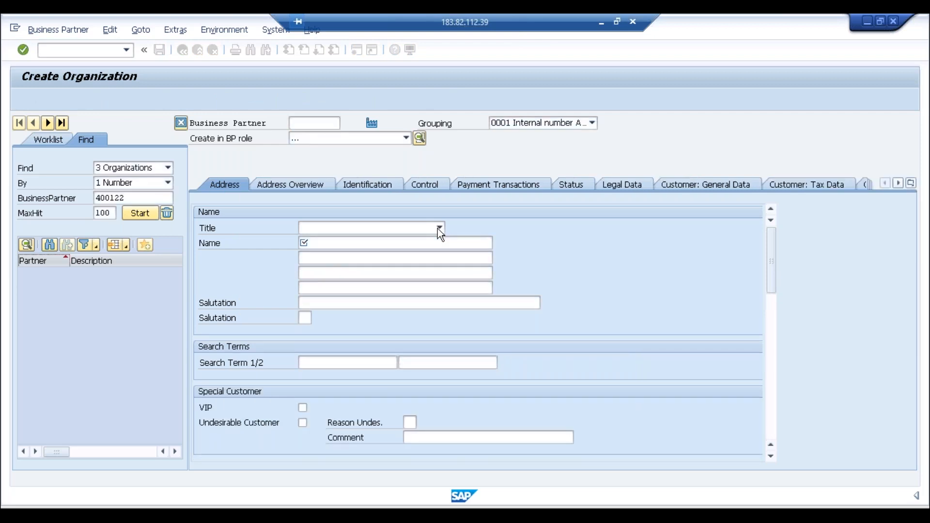
pyautogui.click(439, 228)
pyautogui.click(364, 239)
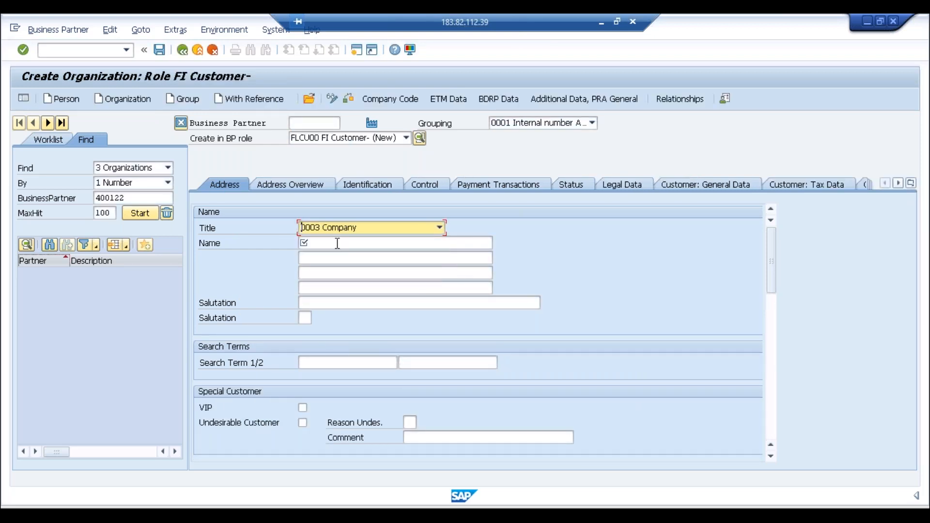
pyautogui.click(338, 244)
pyautogui.write('Test')
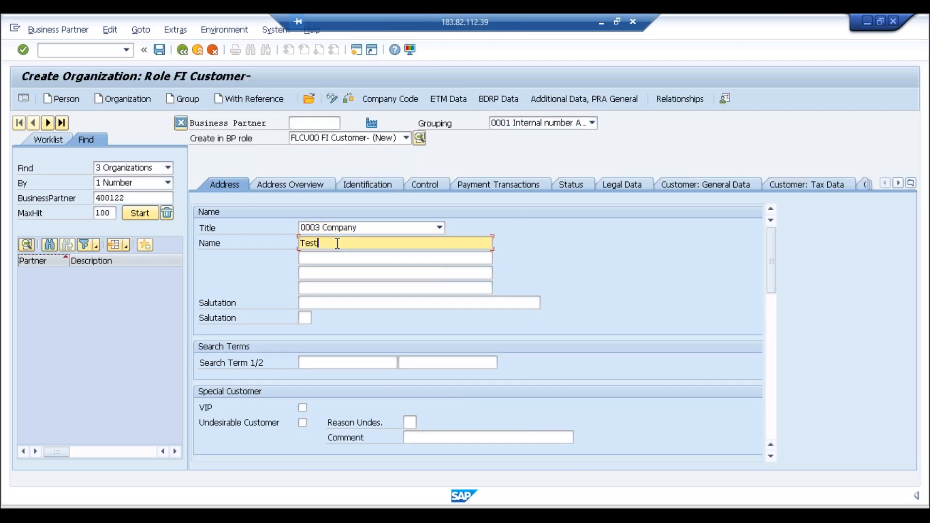
# Step: Enter city Mumbai, country IN, and language EN English
pyautogui.click(772, 317)
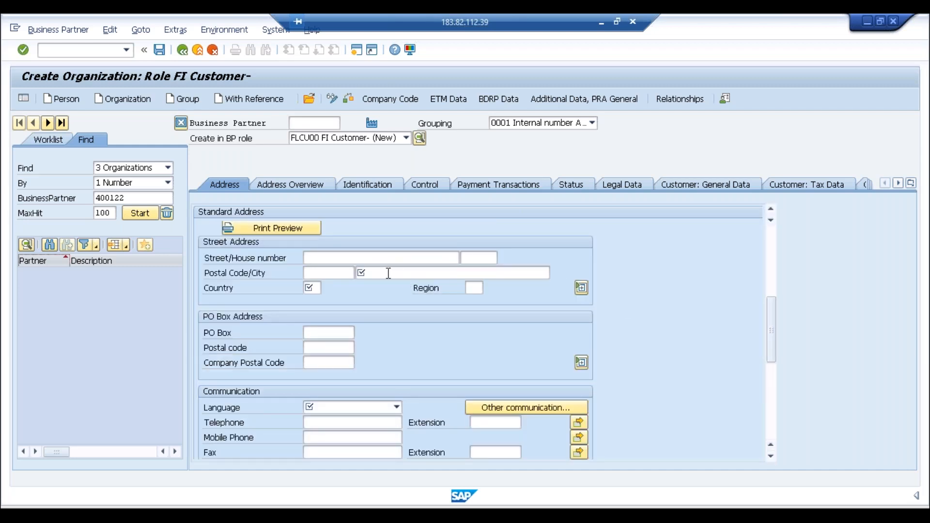
pyautogui.click(387, 273)
pyautogui.write('Mumbai')
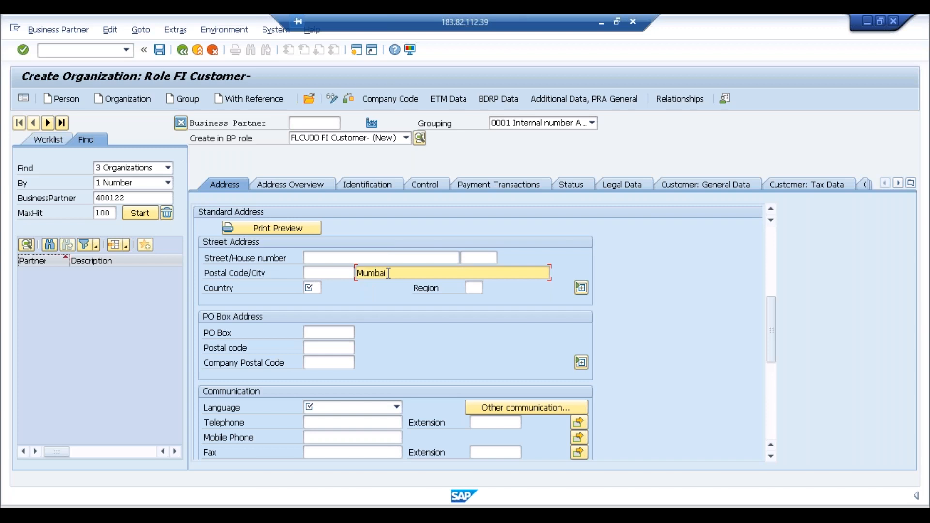
pyautogui.press('Tab')
pyautogui.write('IN')
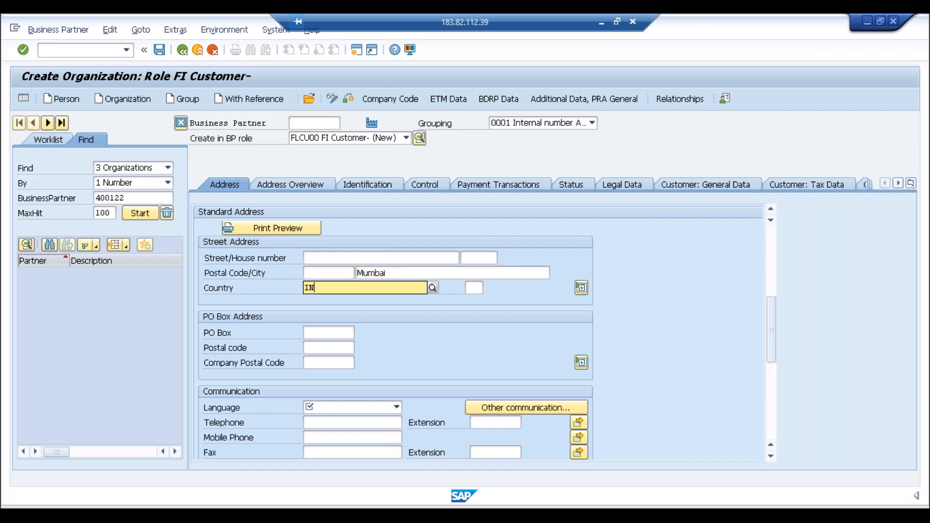
pyautogui.click(322, 407)
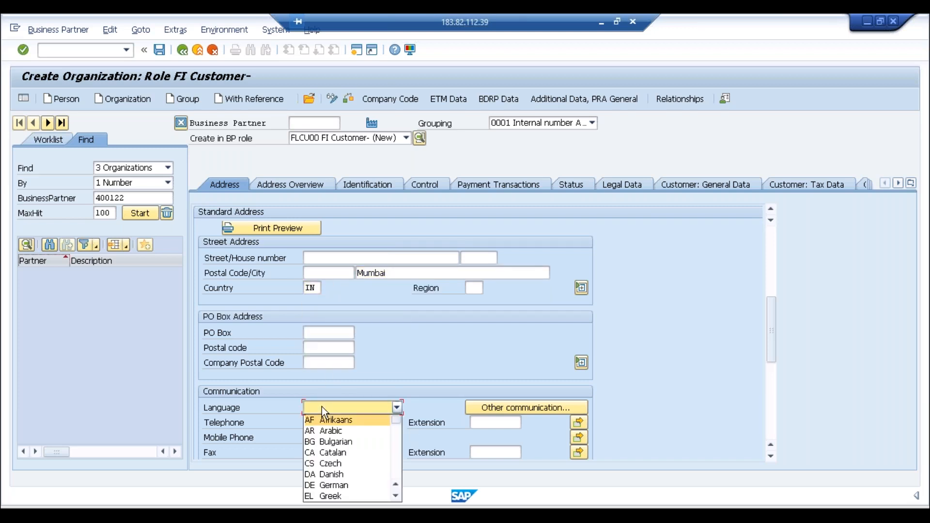
pyautogui.write('en')
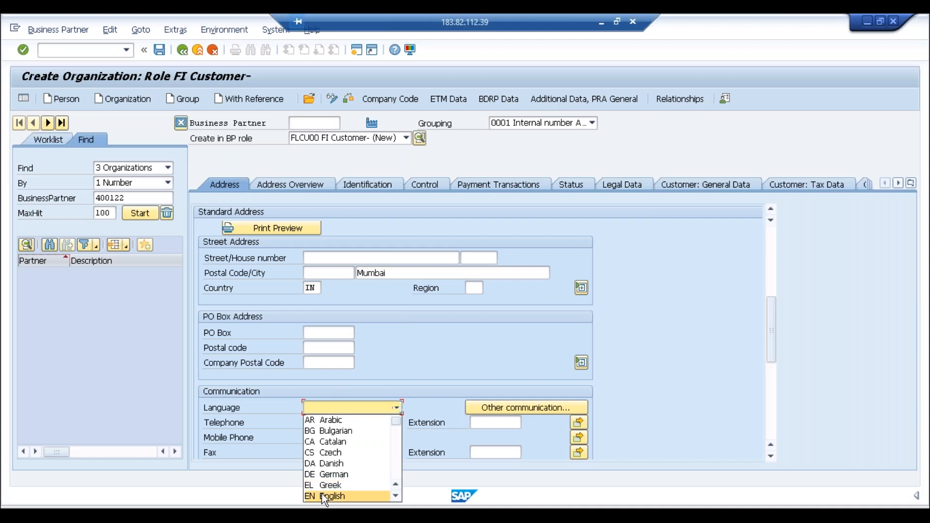
pyautogui.click(321, 493)
pyautogui.click(394, 100)
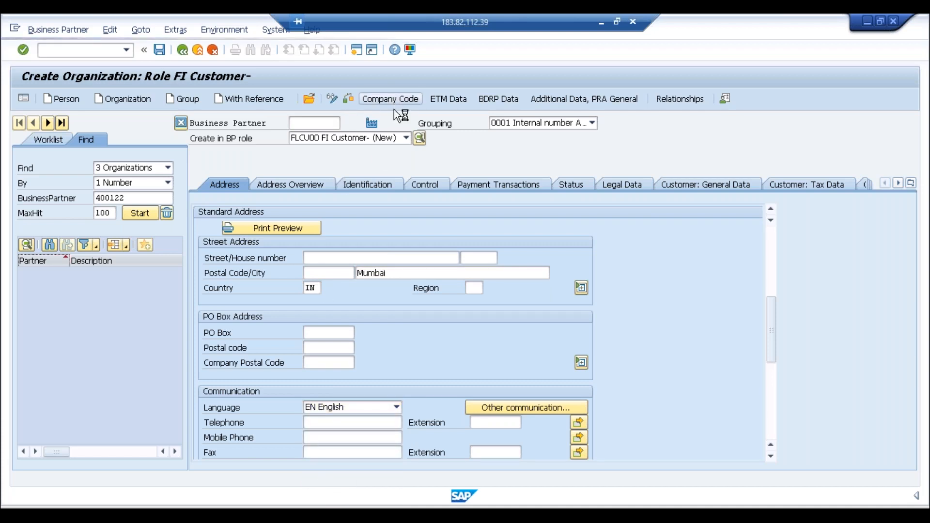
# Step: Assign company code 0002 VA-ABC to the FI customer
pyautogui.press('F4')
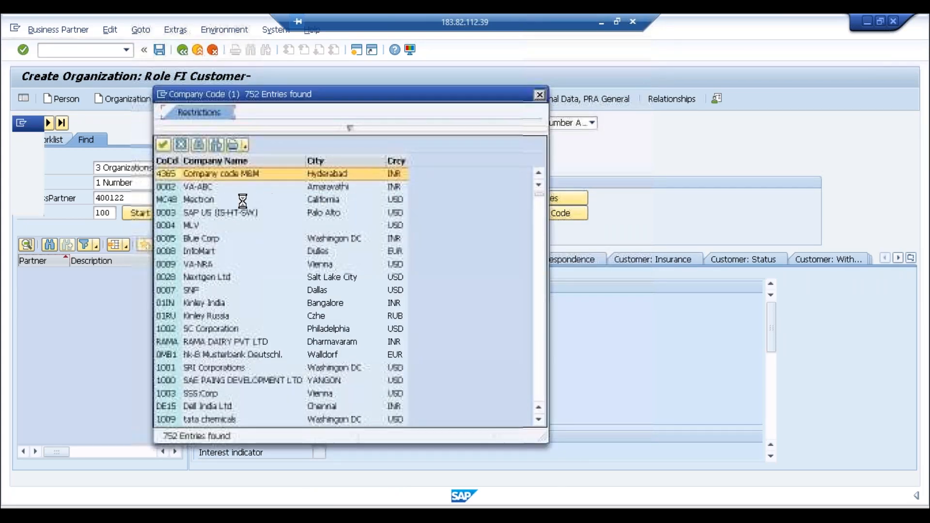
pyautogui.doubleClick(198, 187)
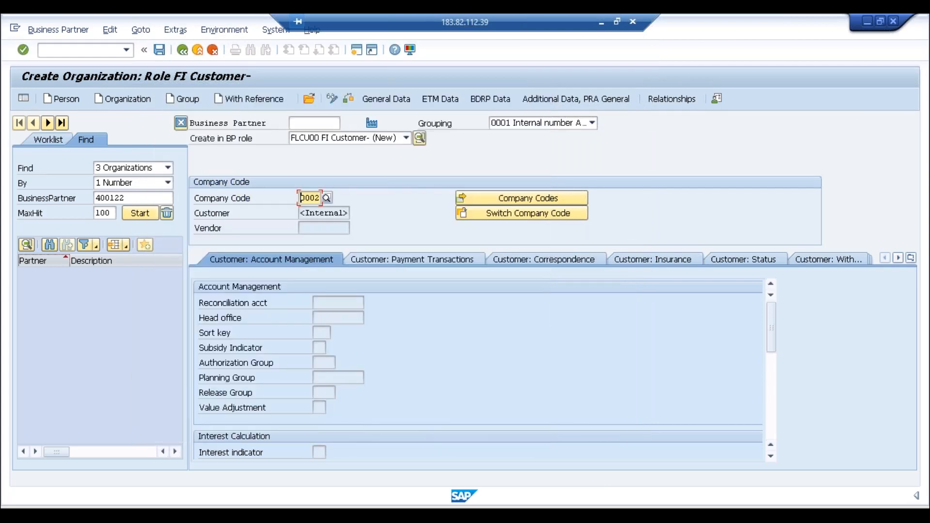
pyautogui.press('Return')
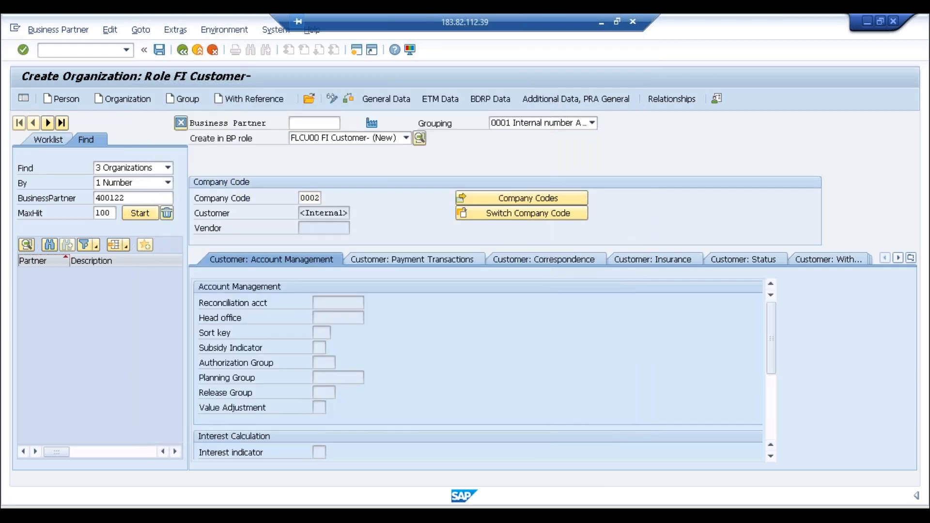
# Step: Enter reconciliation account 2223 and save the business partner
pyautogui.press('Return')
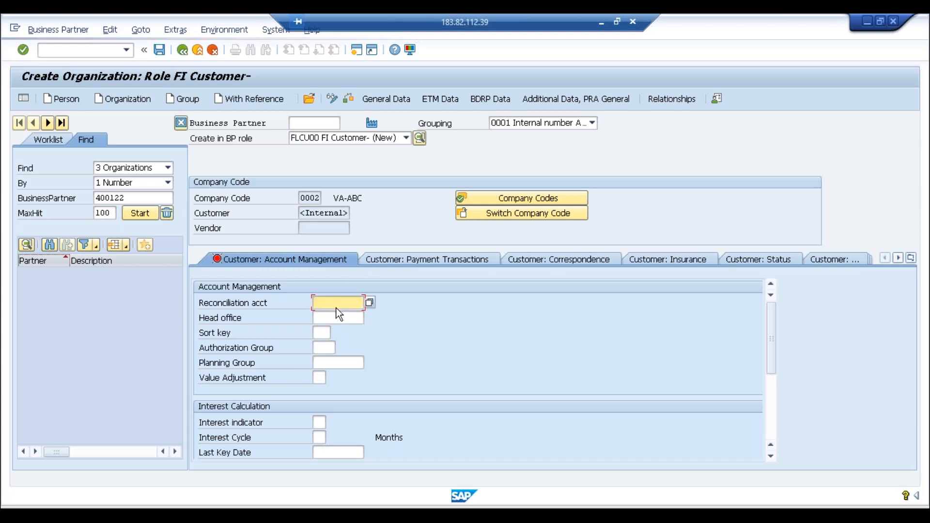
pyautogui.click(370, 303)
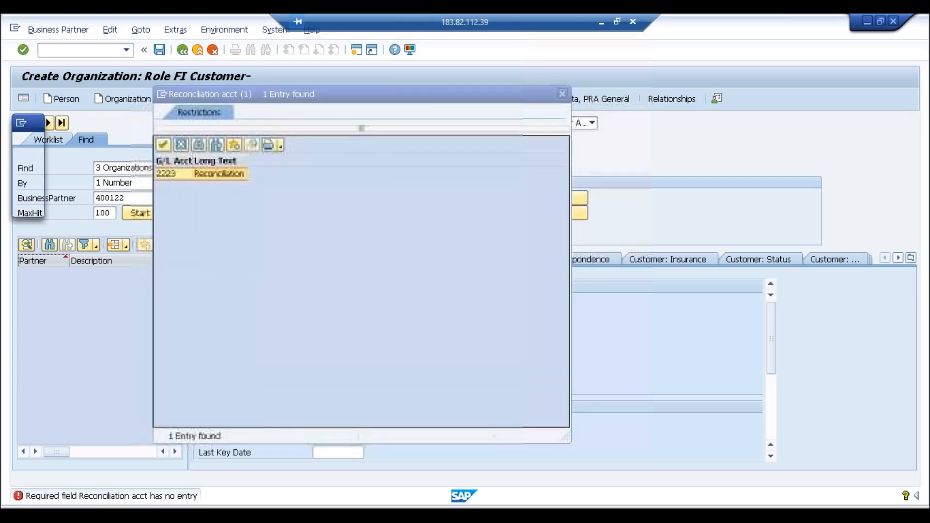
pyautogui.doubleClick(233, 172)
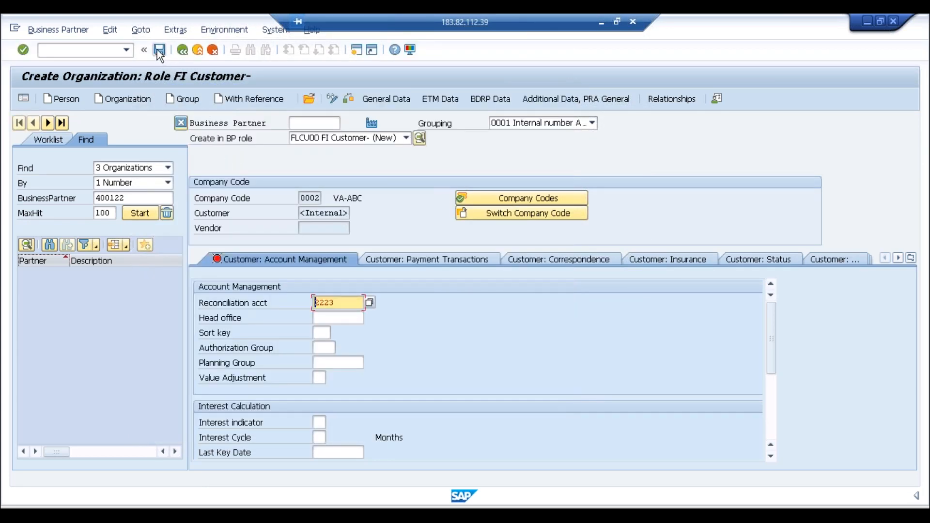
pyautogui.click(159, 50)
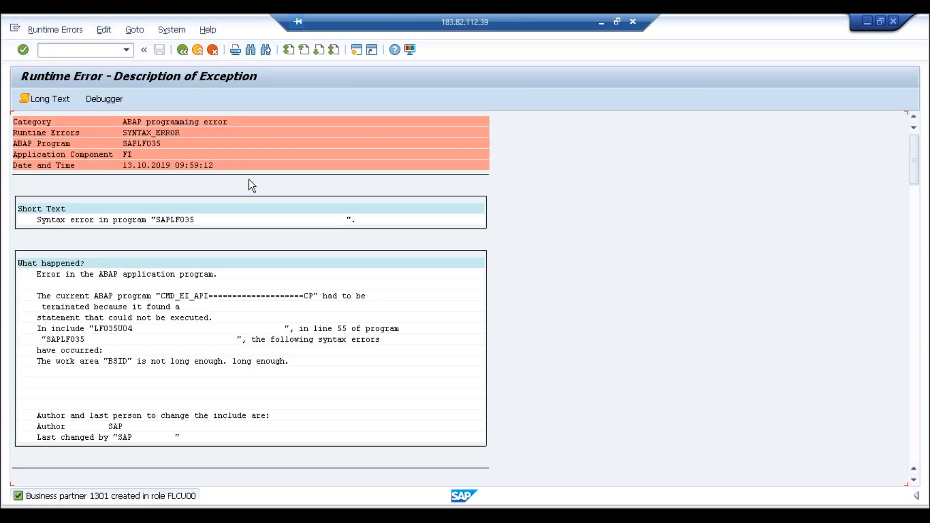
# Step: Exit the runtime error screen back to the SAP Easy Access main menu
pyautogui.click(197, 49)
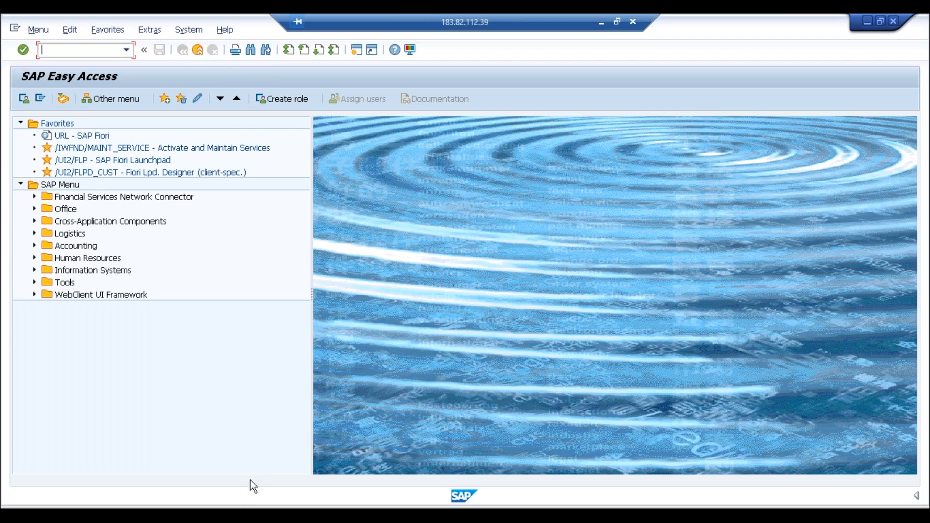
pyautogui.moveTo(233, 514)
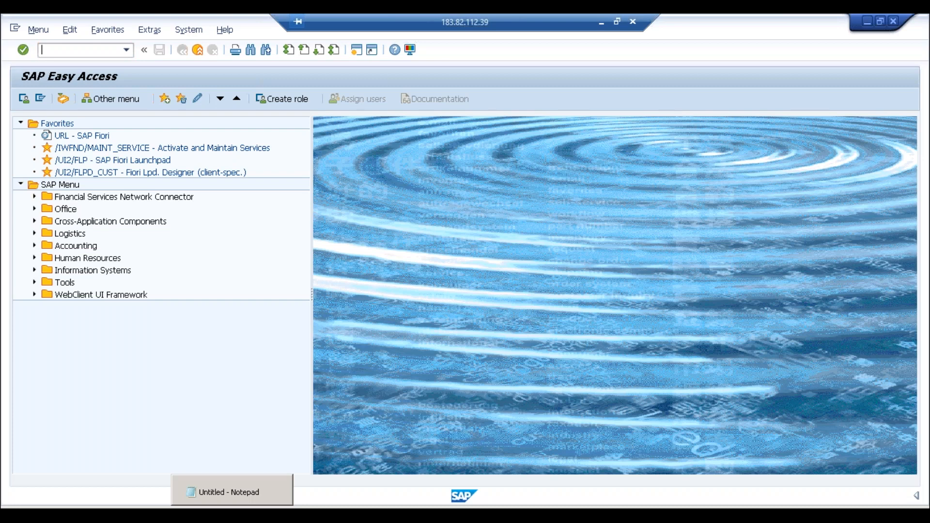
# Step: Add a blank line after the last Notepad note, then return to SAP Easy Access
pyautogui.click(233, 514)
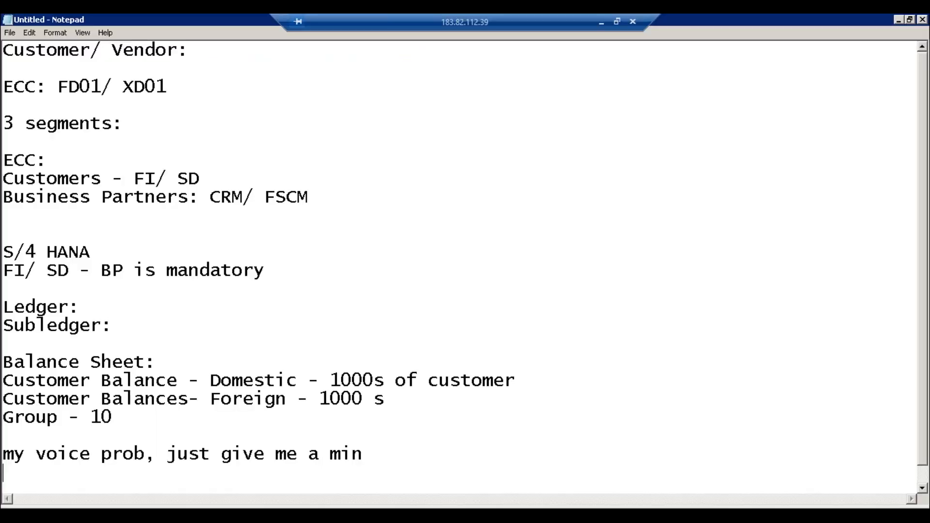
pyautogui.press('Return')
pyautogui.press('Return')
pyautogui.press('Return')
pyautogui.press('Return')
pyautogui.press('Return')
pyautogui.press('Return')
pyautogui.press('Return')
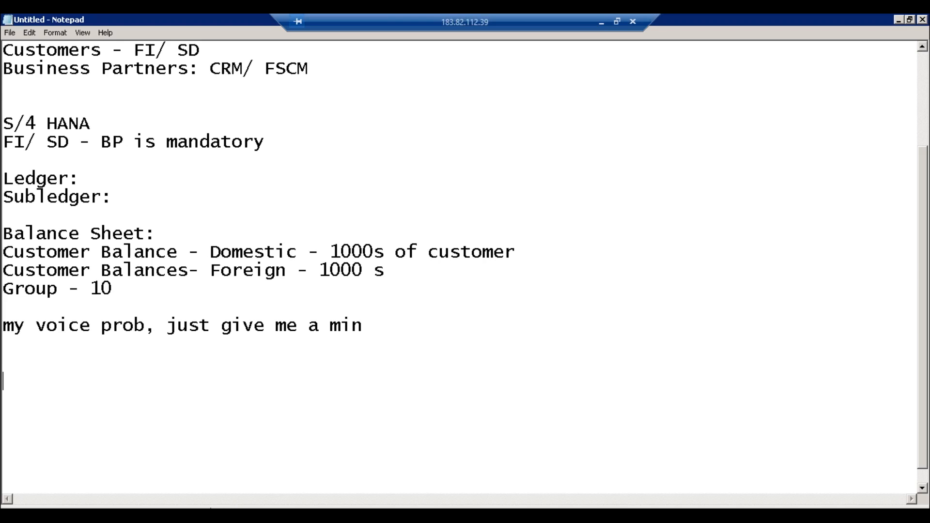
pyautogui.click(214, 474)
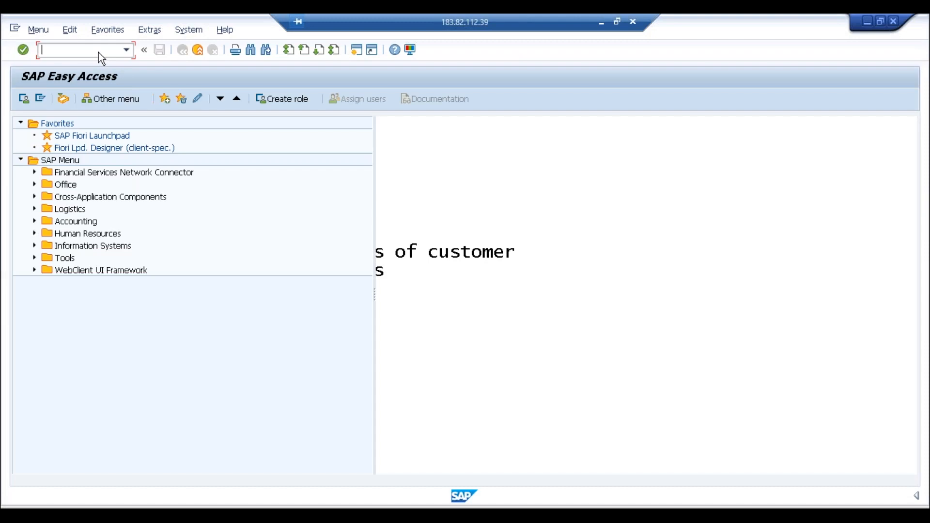
# Step: In transaction BP, start a new organization with title 0003 Company and name test
pyautogui.write('bp')
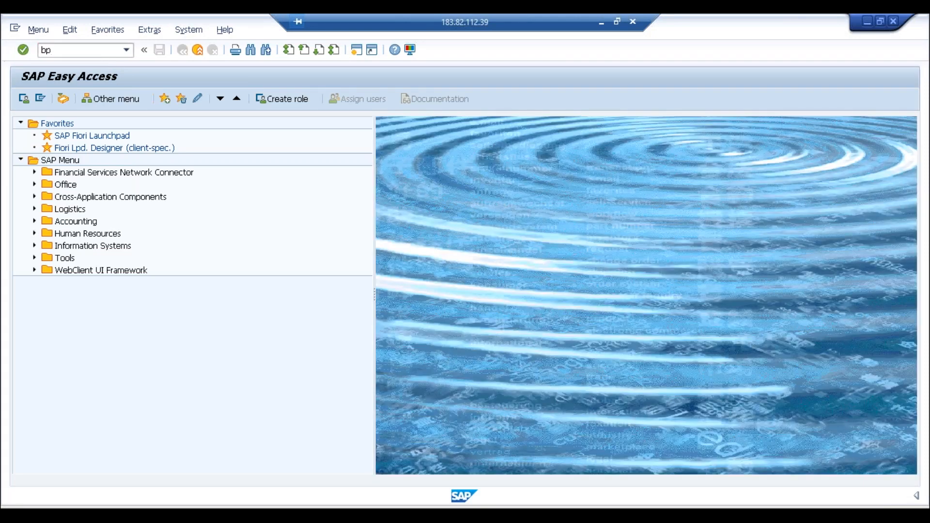
pyautogui.press('Return')
pyautogui.click(121, 98)
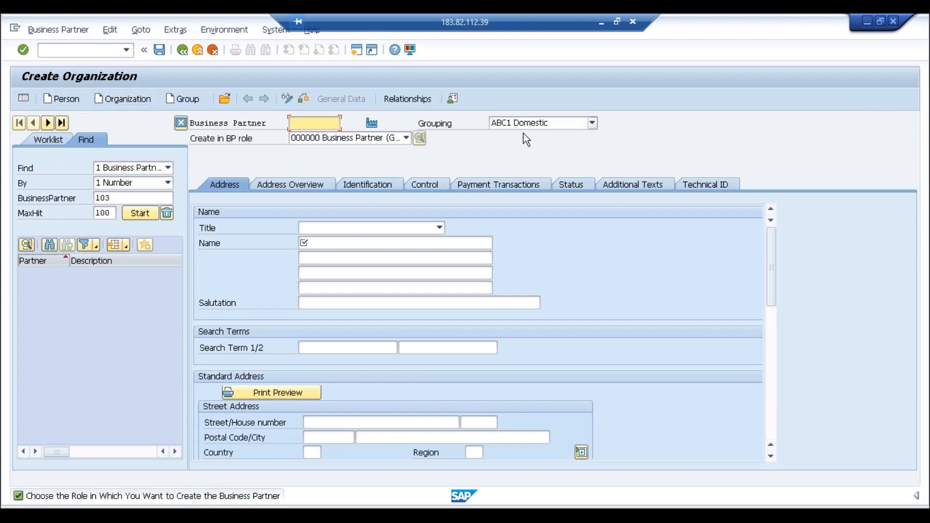
pyautogui.click(374, 227)
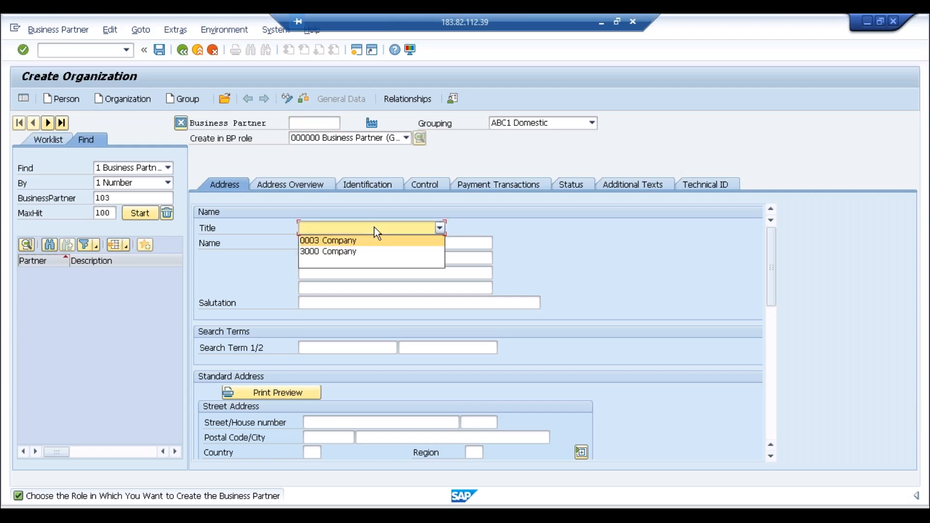
pyautogui.click(313, 240)
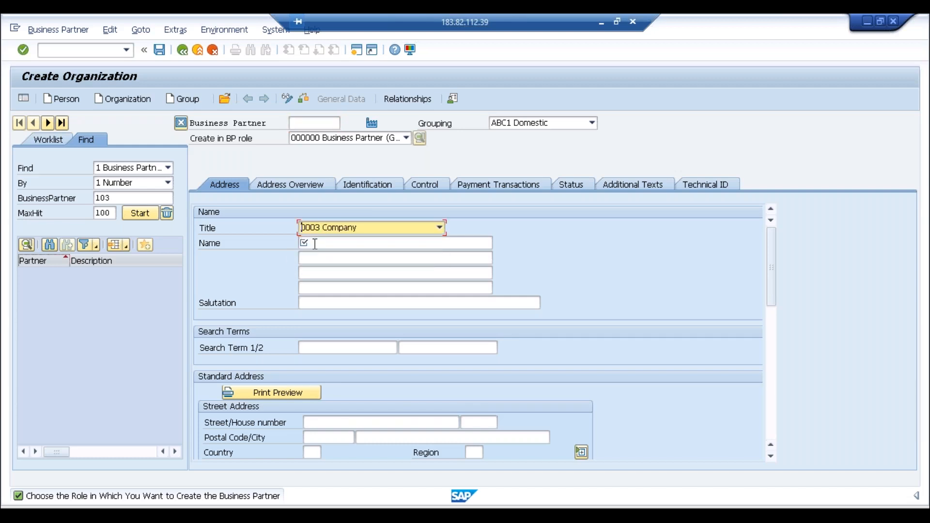
pyautogui.click(315, 243)
pyautogui.write('test')
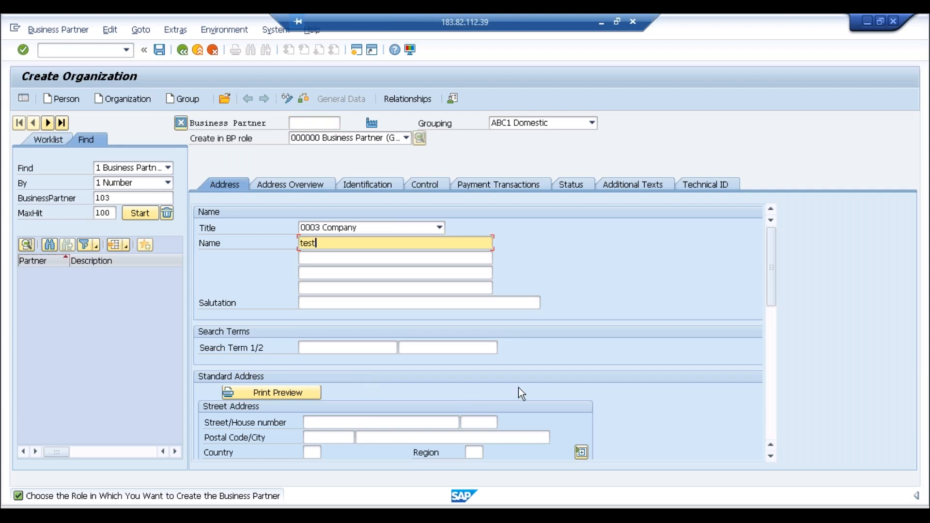
# Step: Create the organization in the FLCU00 FI Customer role
pyautogui.click(766, 377)
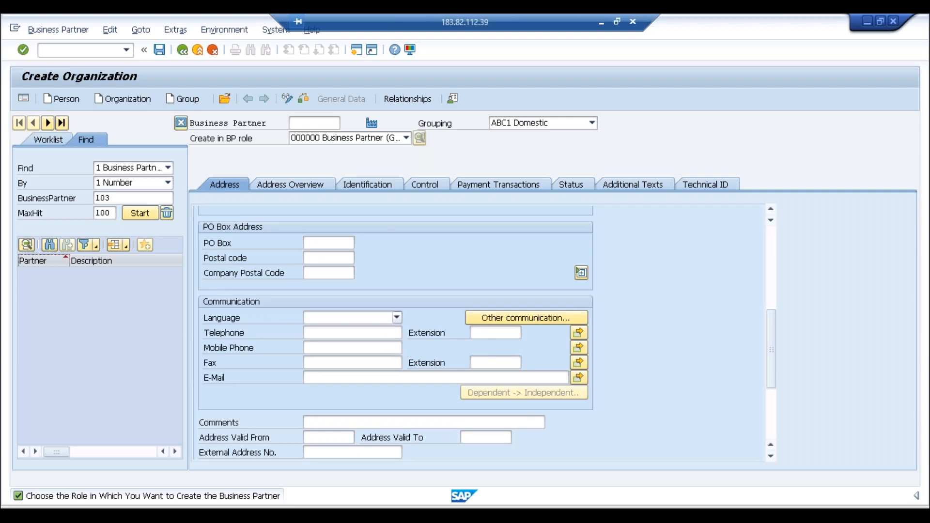
pyautogui.click(382, 137)
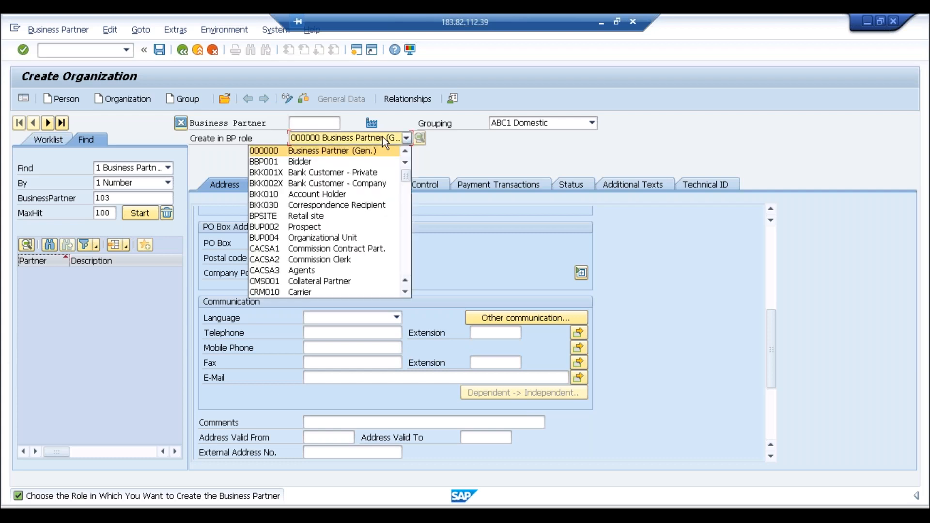
pyautogui.press('f')
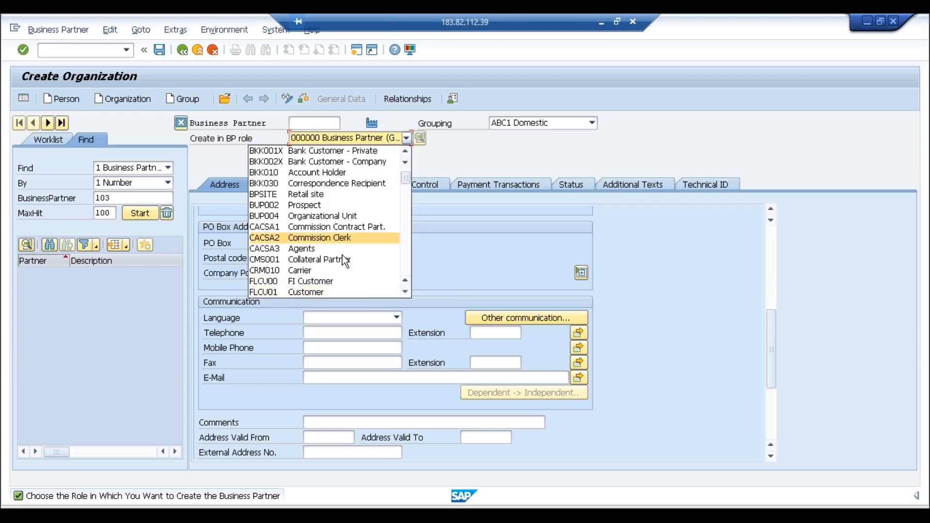
pyautogui.click(329, 282)
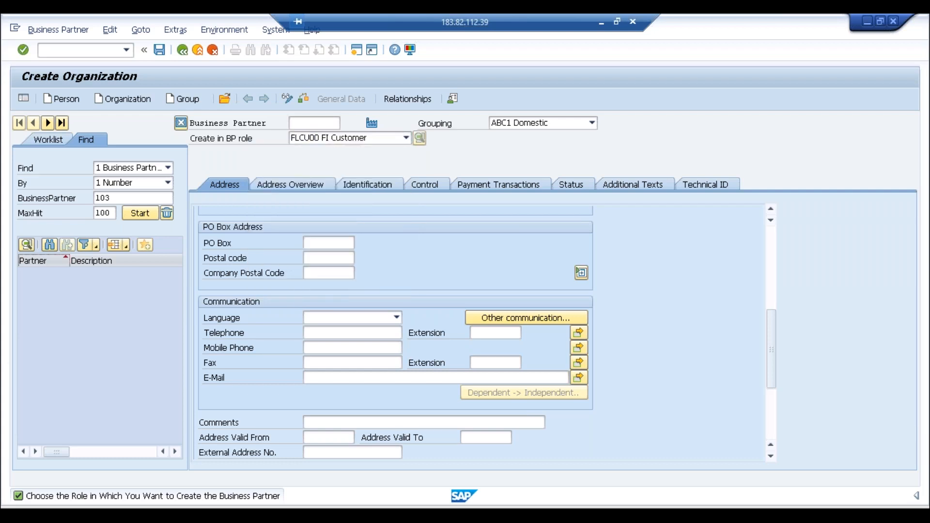
pyautogui.click(380, 386)
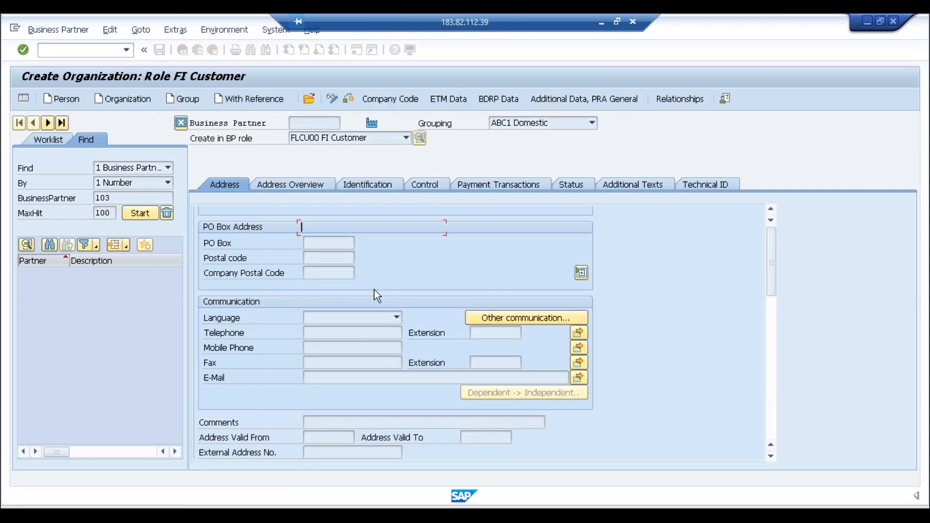
# Step: Set title Company, with name and search term both Test
pyautogui.click(392, 234)
pyautogui.click(371, 239)
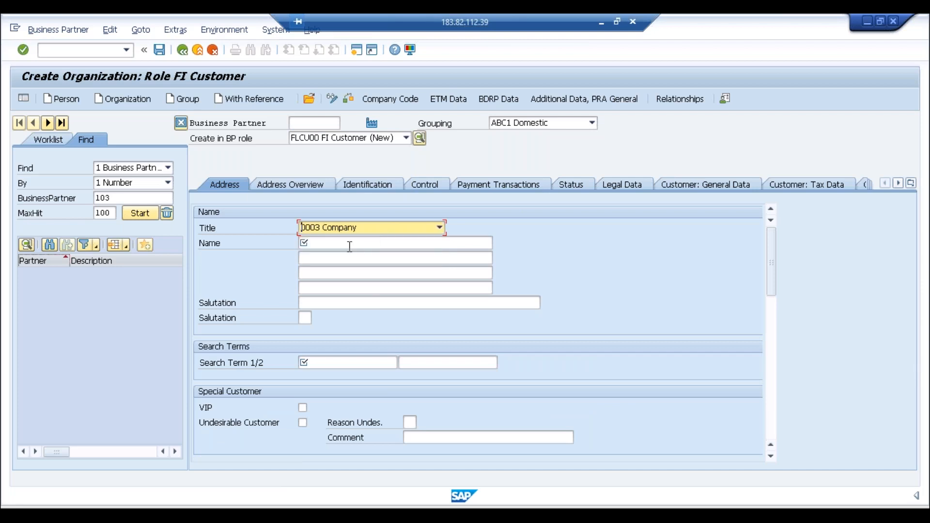
pyautogui.click(347, 245)
pyautogui.write('Test')
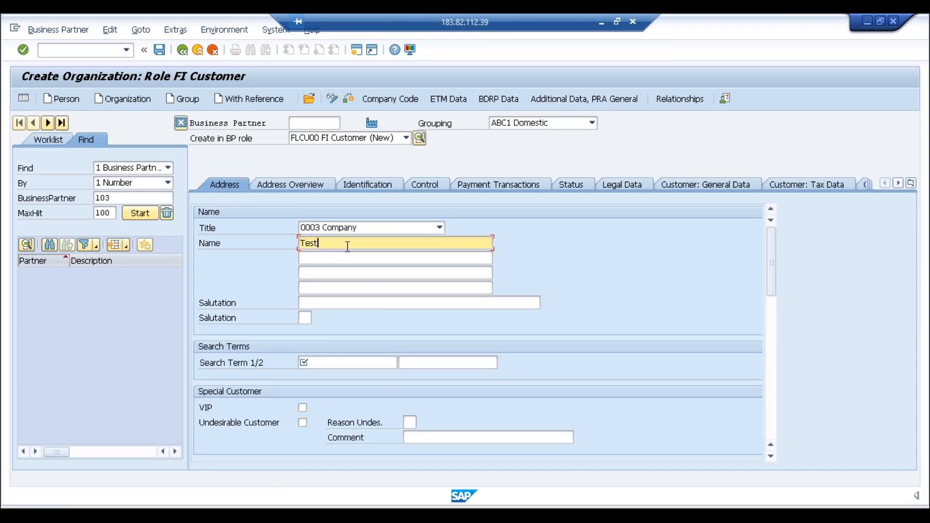
pyautogui.click(343, 366)
pyautogui.write('Test')
pyautogui.press('Tab')
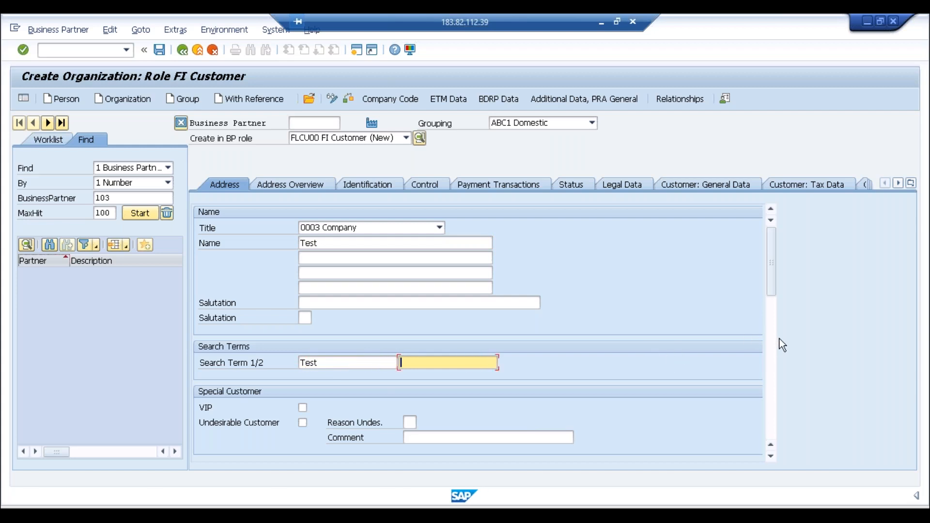
# Step: Enter postal code 400000, city Pune, country IN, and English as communication language
pyautogui.click(773, 340)
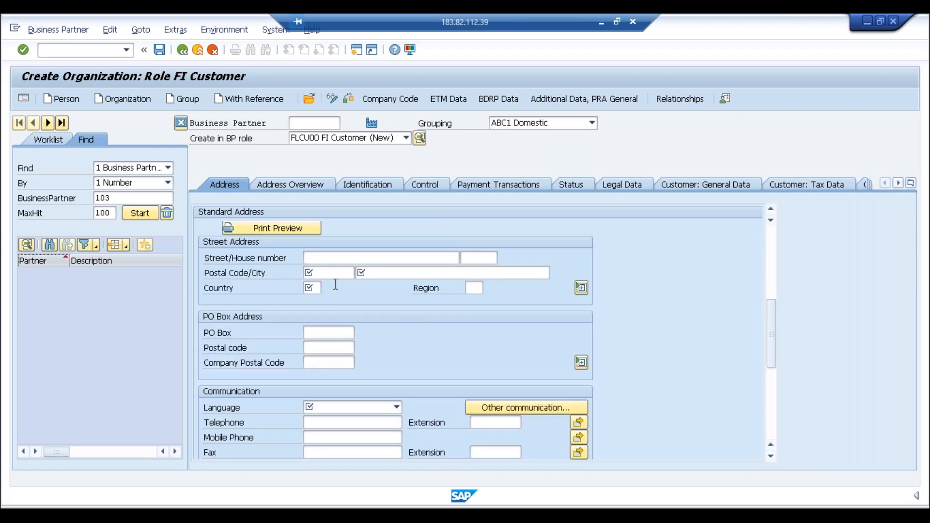
pyautogui.click(326, 273)
pyautogui.write('400000')
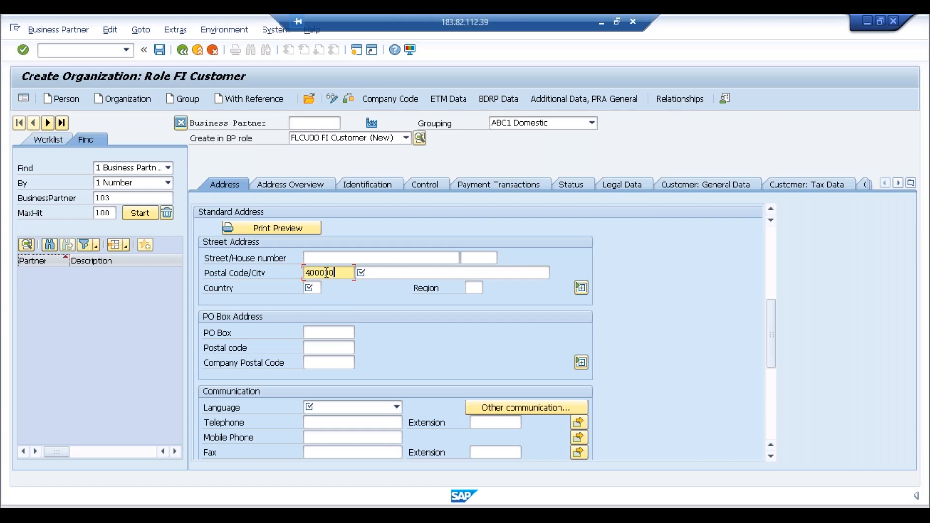
pyautogui.press('Tab')
pyautogui.write('Pune')
pyautogui.press('Tab')
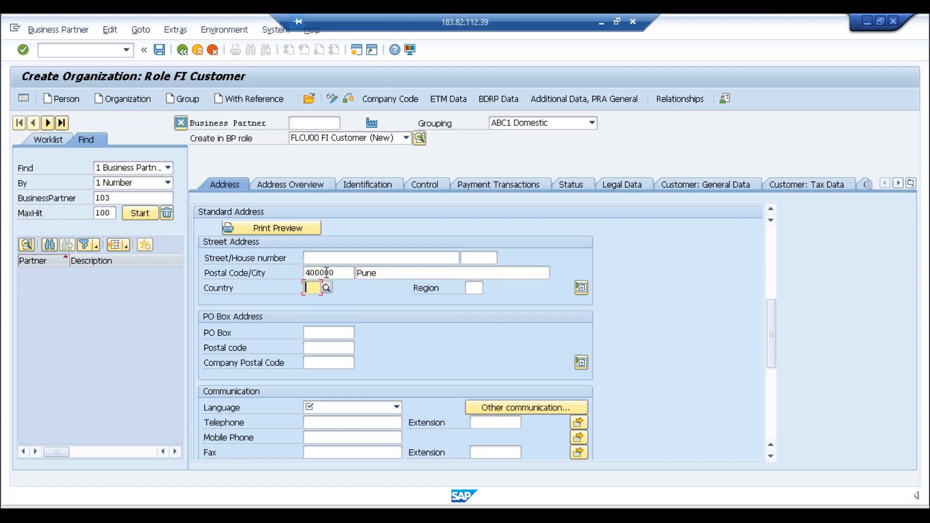
pyautogui.write('in')
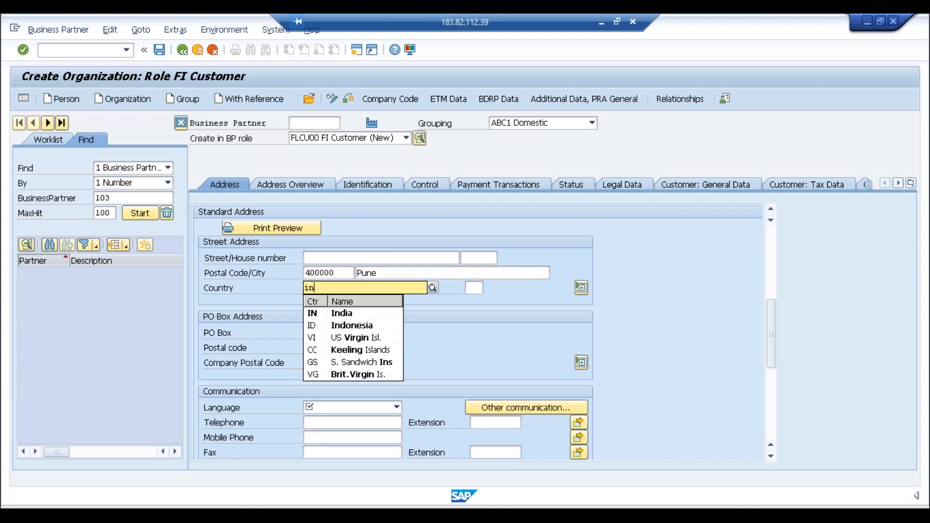
pyautogui.click(361, 405)
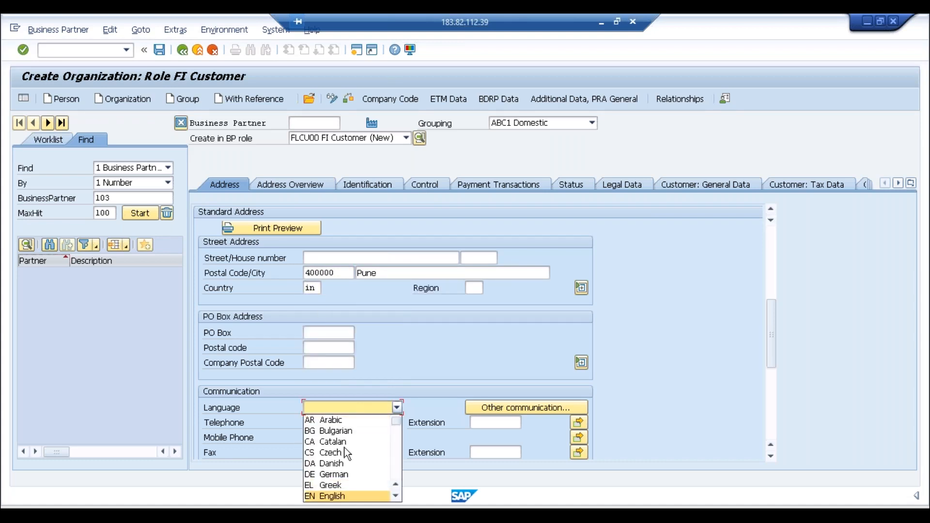
pyautogui.click(334, 496)
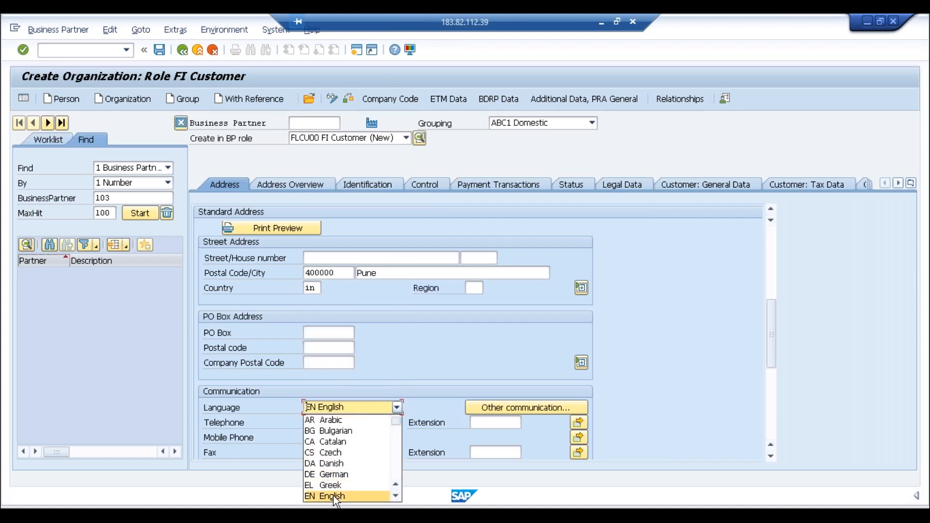
pyautogui.click(405, 101)
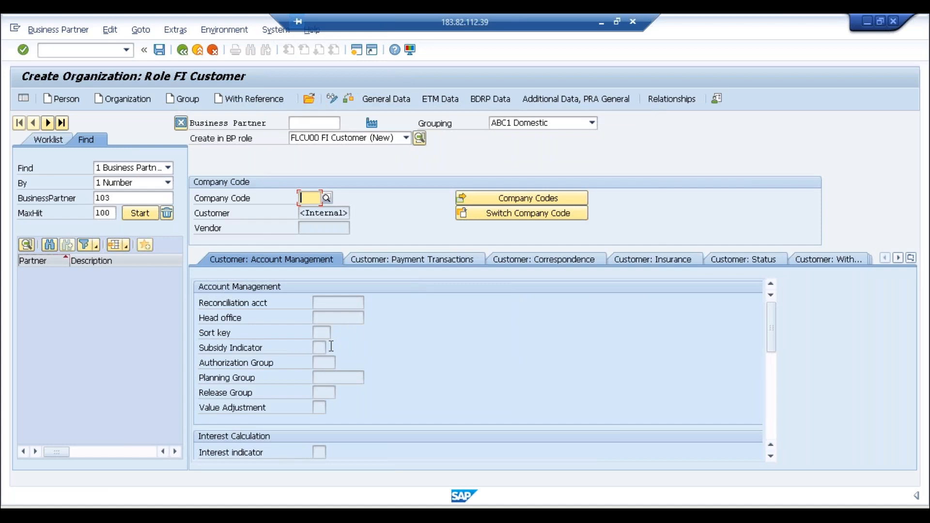
# Step: Switch from company code data to the Customer: General Data tab showing account group ABC1
pyautogui.click(334, 298)
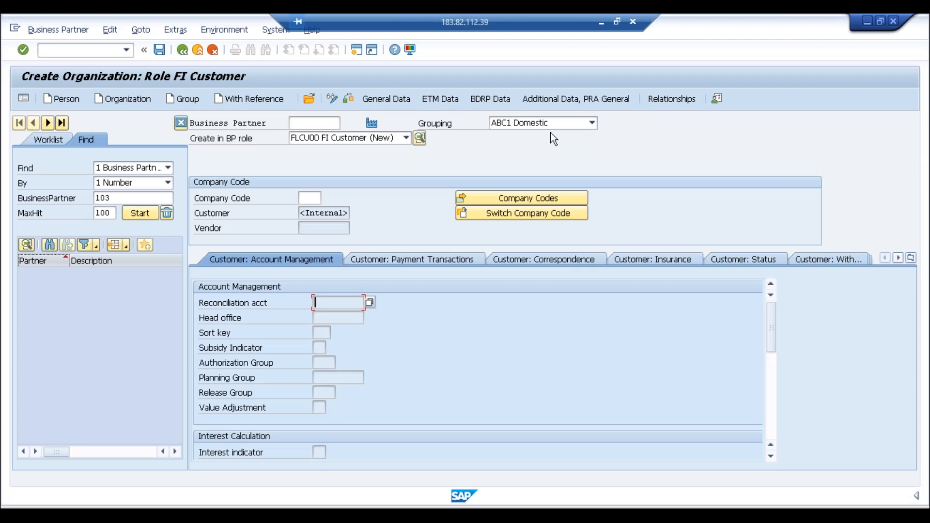
pyautogui.click(395, 101)
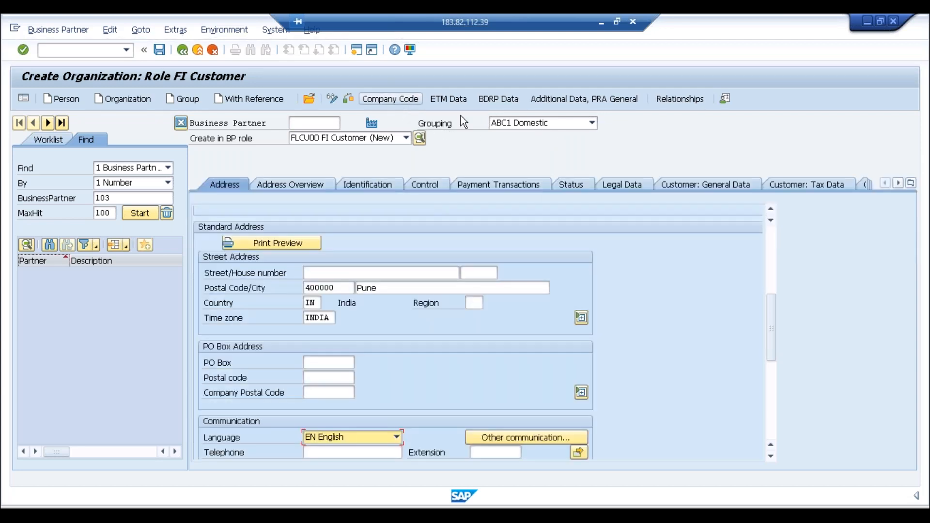
pyautogui.click(730, 188)
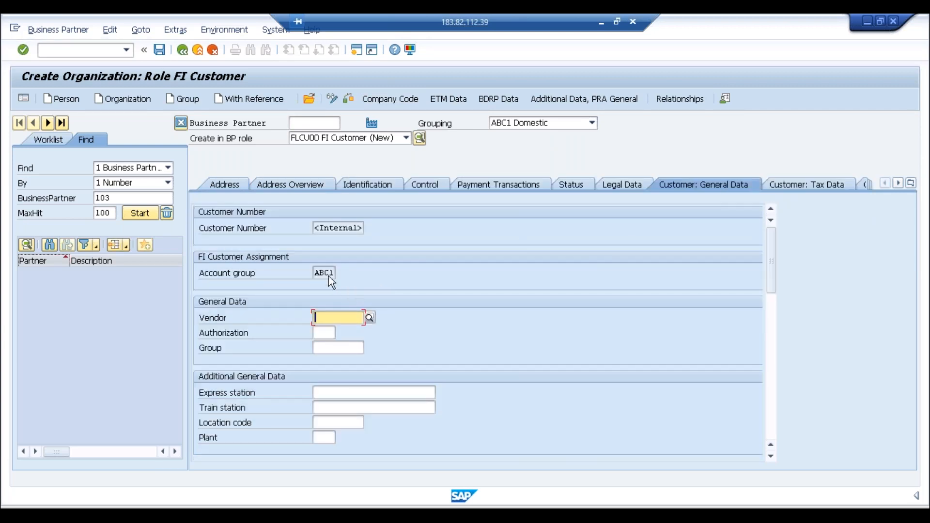
pyautogui.click(330, 273)
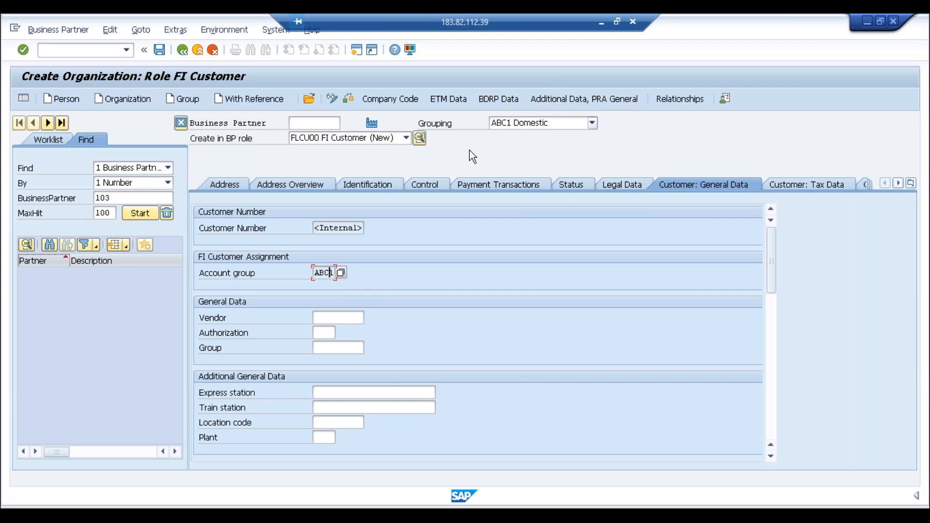
pyautogui.write('1')
# Step: In SAP GUI Options under Visualization 1, open the Theme list and highlight Corbu Theme
pyautogui.click(412, 54)
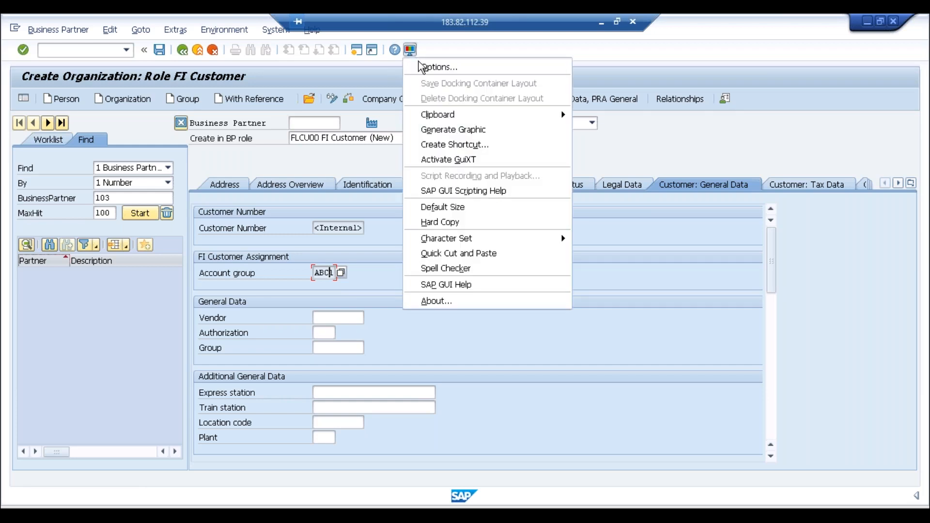
pyautogui.click(419, 66)
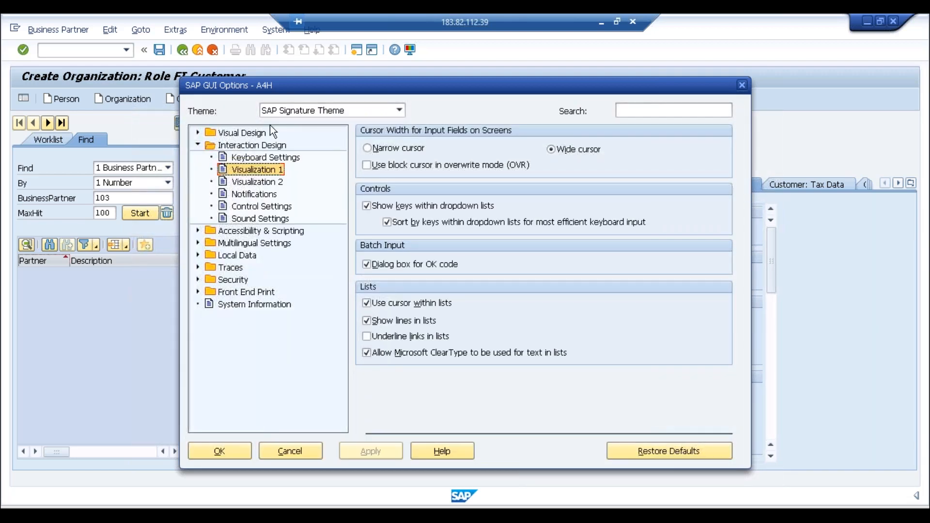
pyautogui.click(199, 134)
pyautogui.click(199, 134)
pyautogui.click(400, 111)
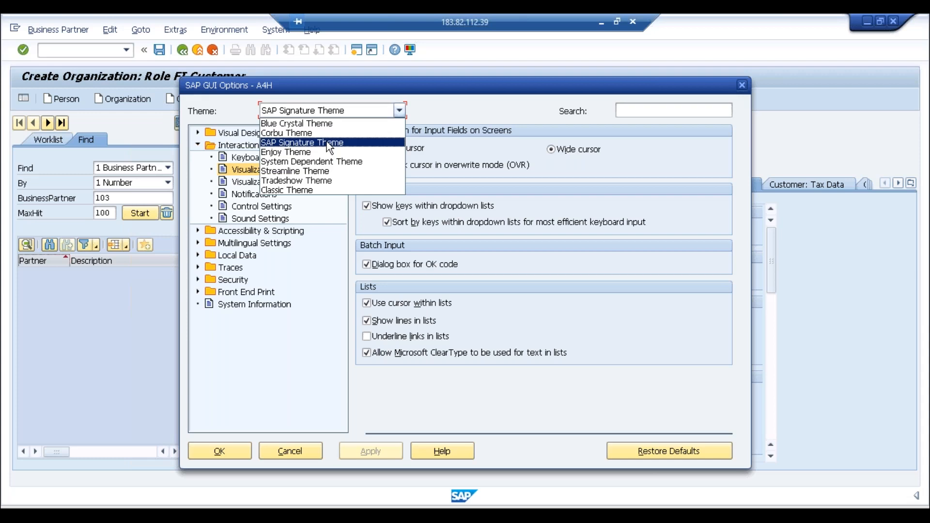
pyautogui.press('Up')
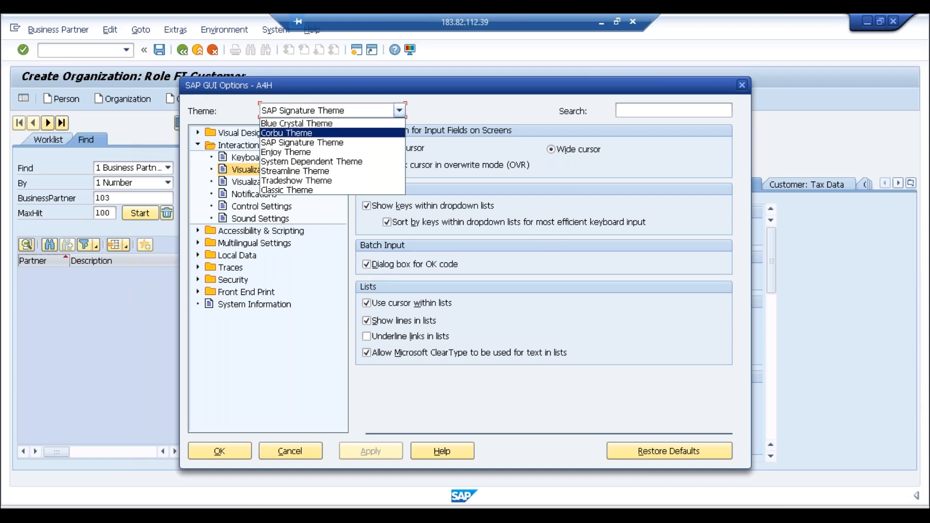
pyautogui.click(237, 513)
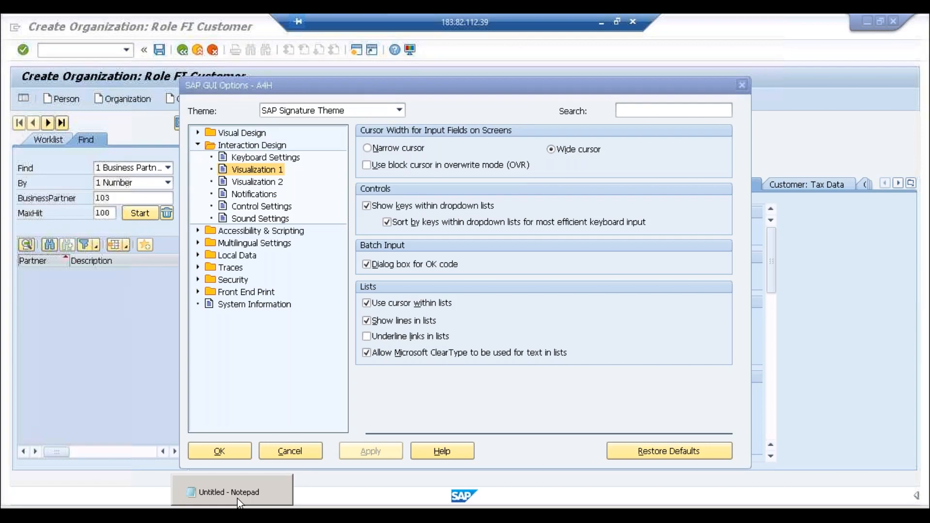
# Step: Type a contact e-mail address on the empty line below the voice-problem note
pyautogui.scroll(-1, 413, 338)
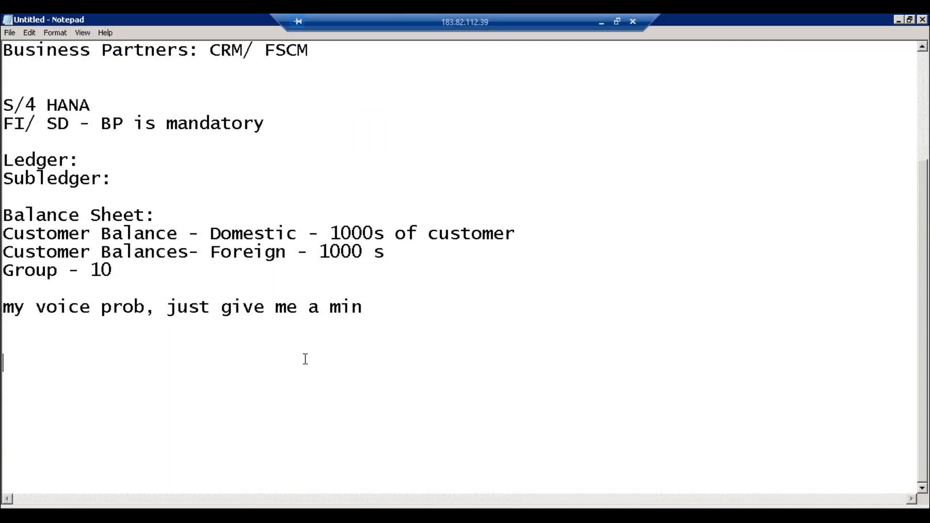
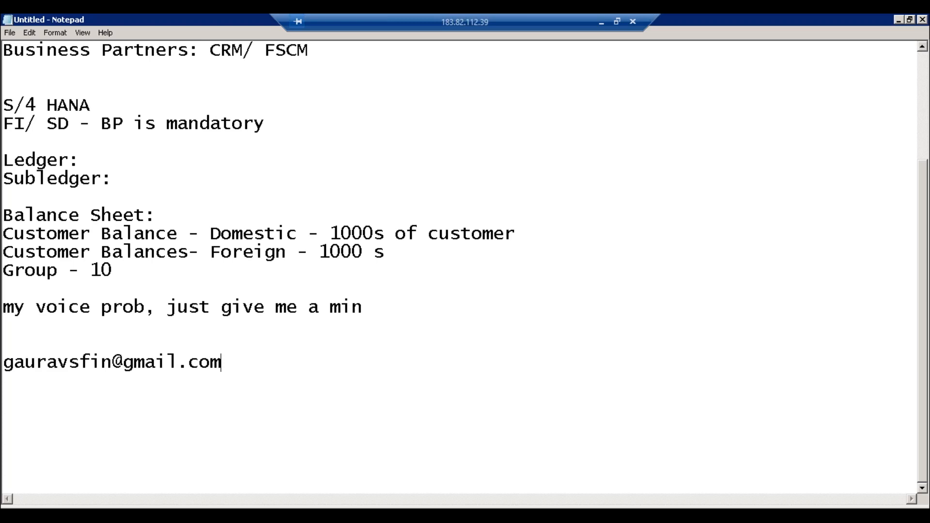